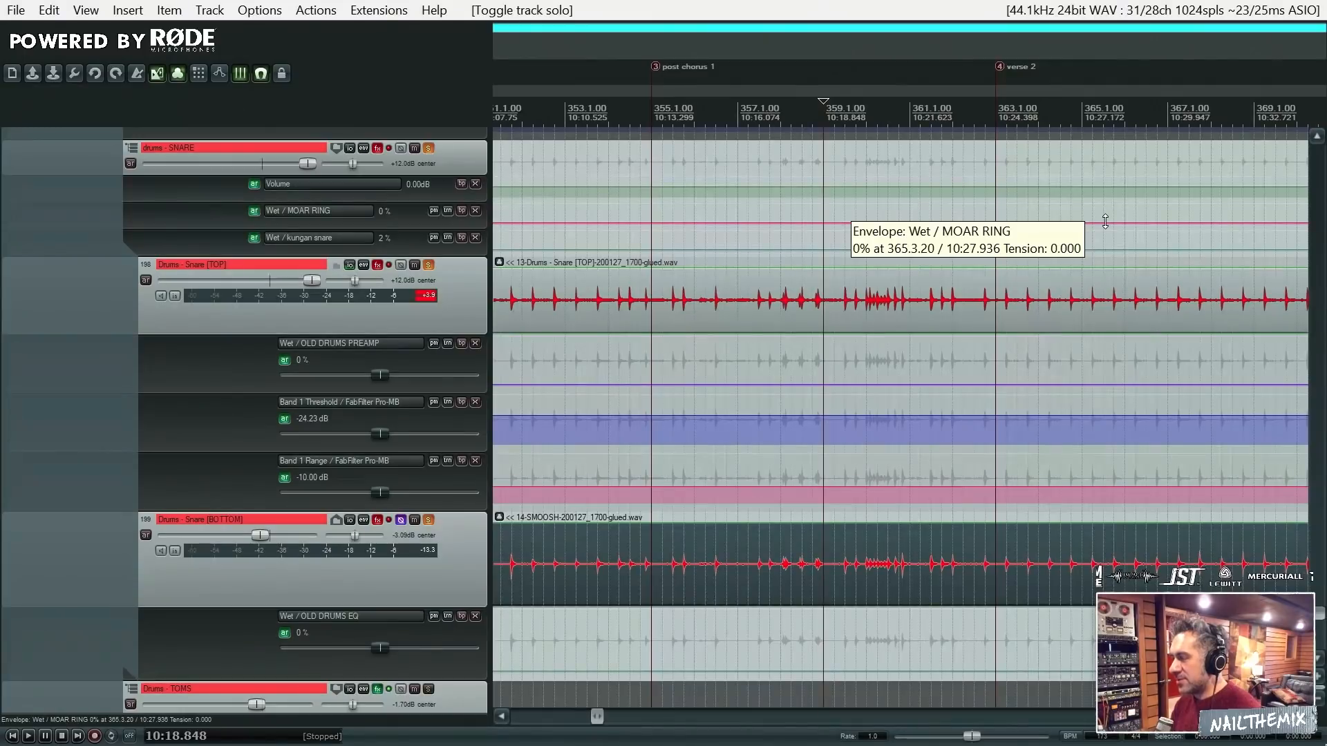
- Audition the soloed snare tracks from 10:18.848 and look over the Snare [TOP] and Snare [BOTTOM] tracks
key("space")
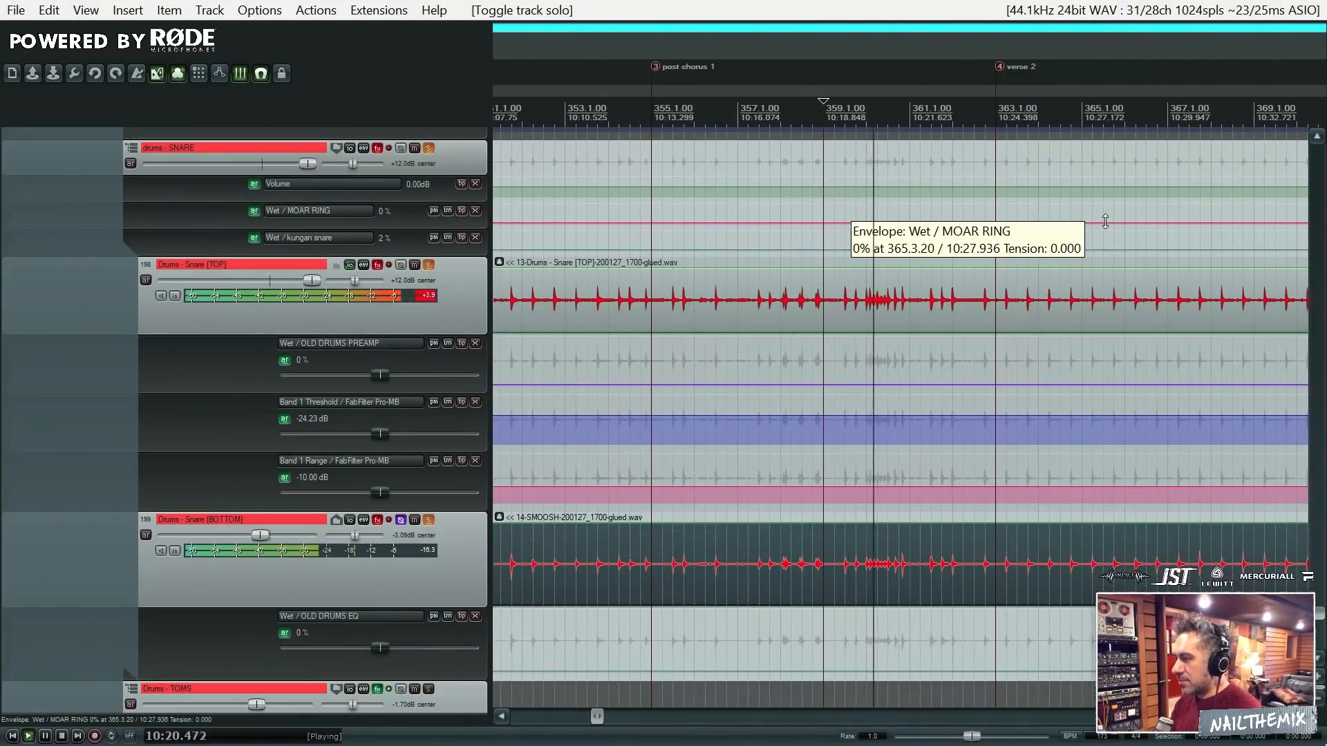
key("space")
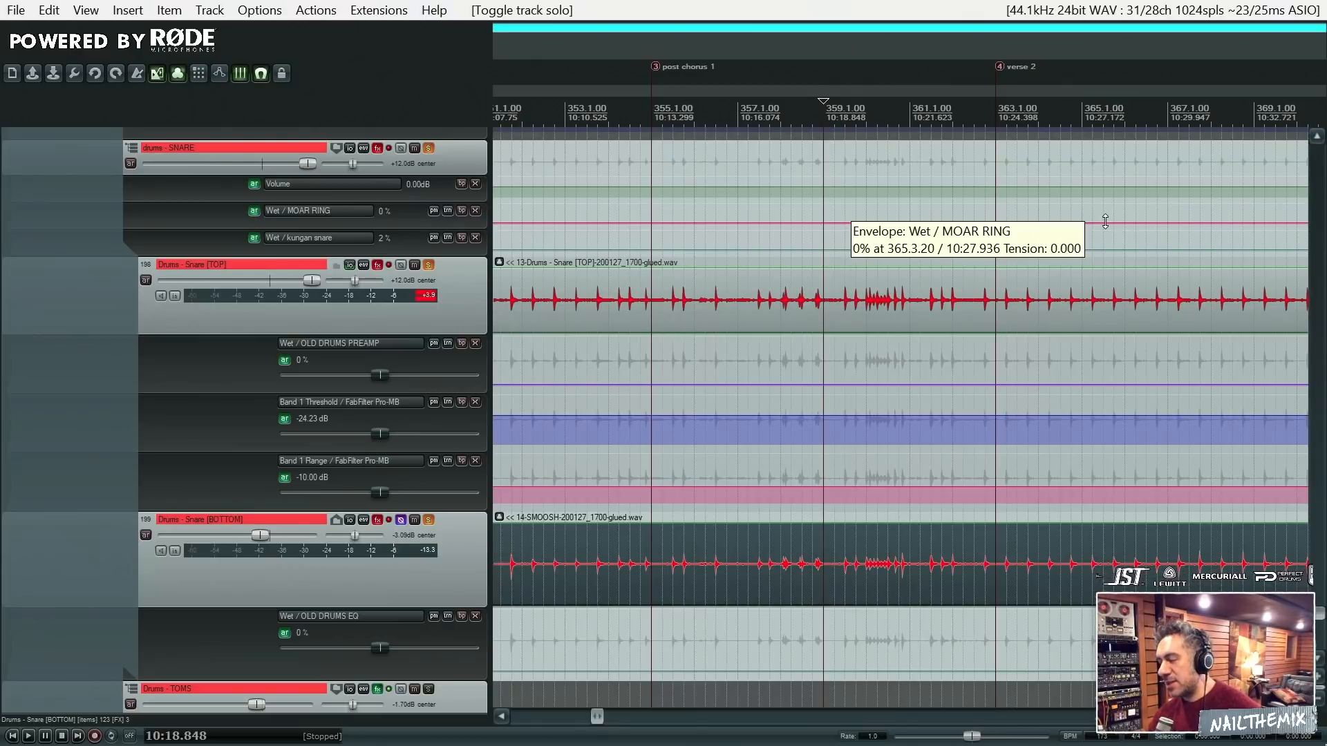
scroll(1321, 617, "down", 5)
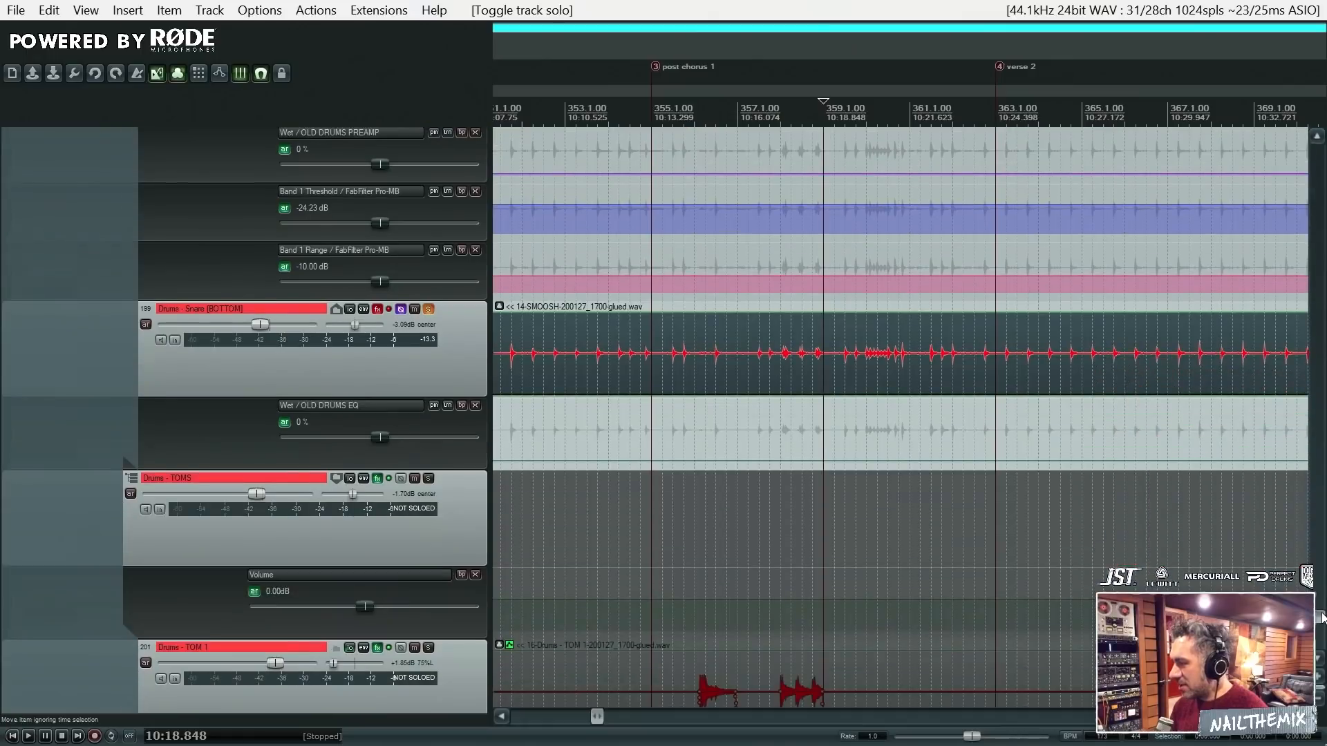
scroll(1322, 617, "up", 6)
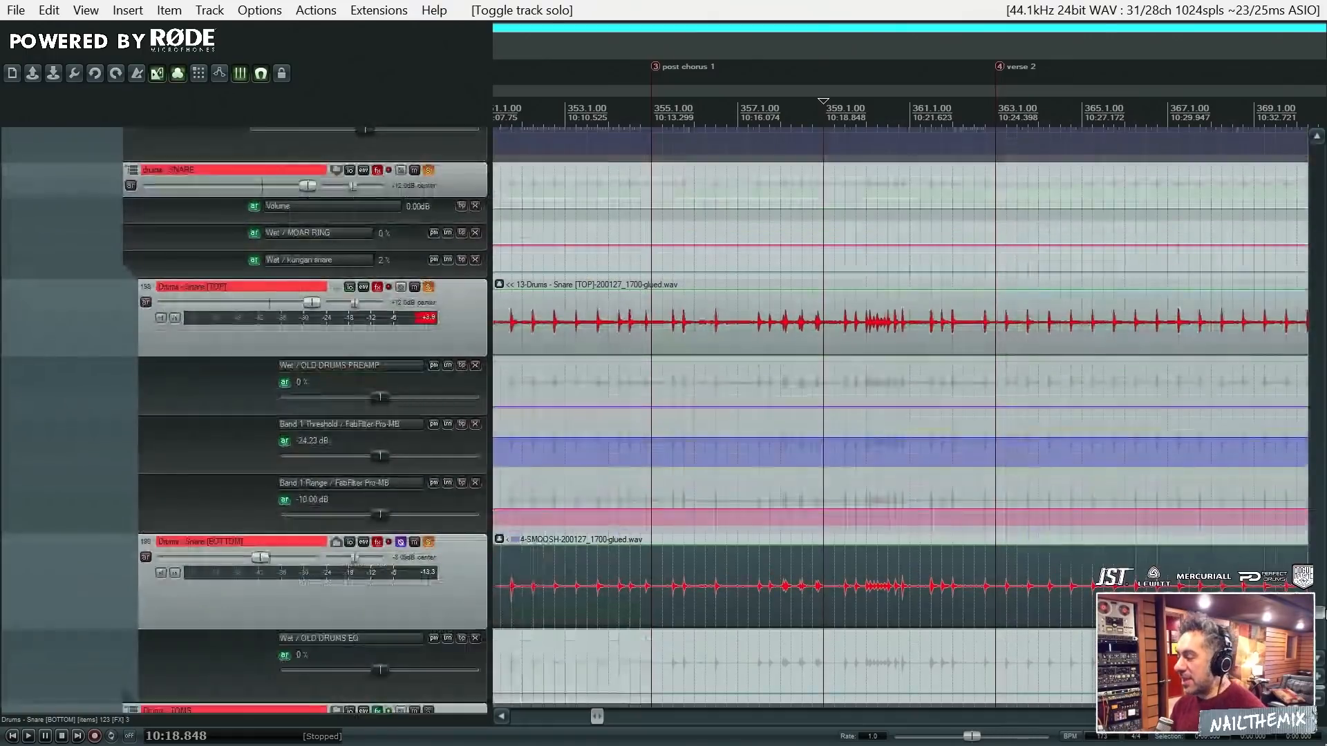
scroll(1322, 615, "down", 6)
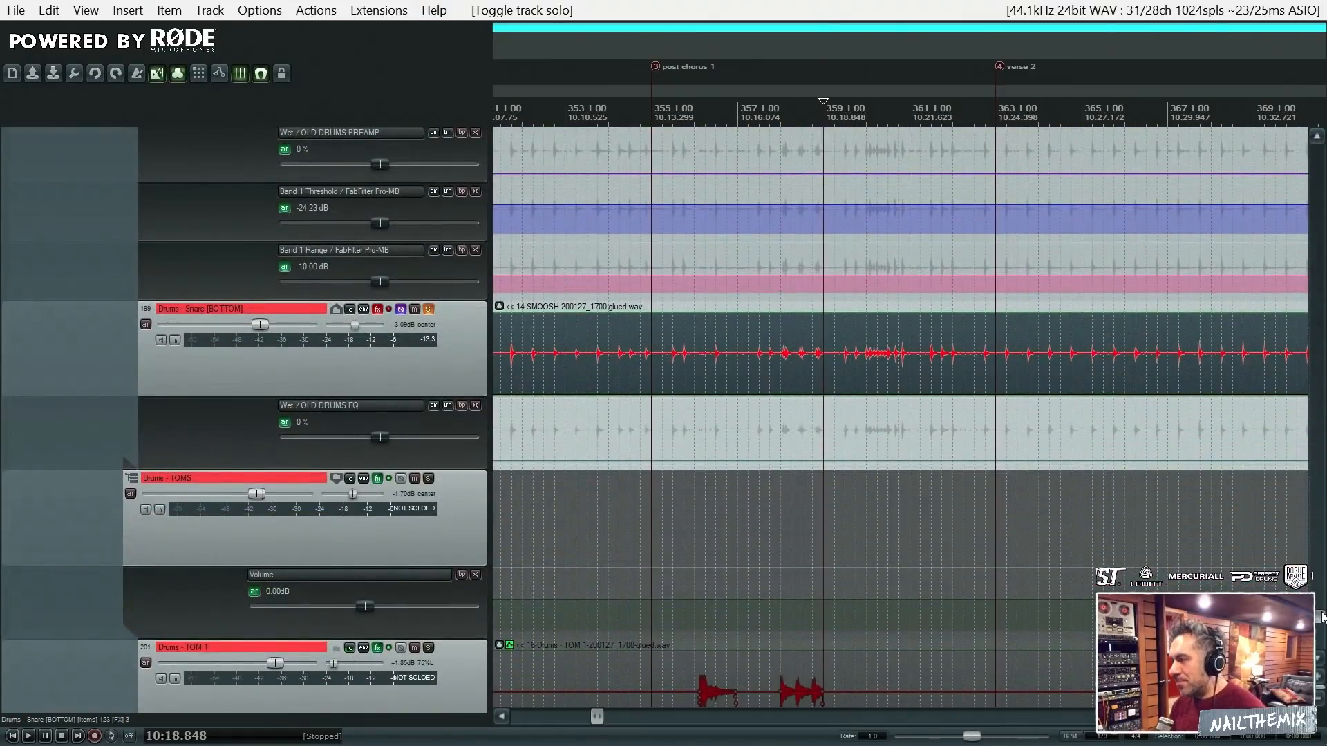
scroll(1322, 617, "up", 8)
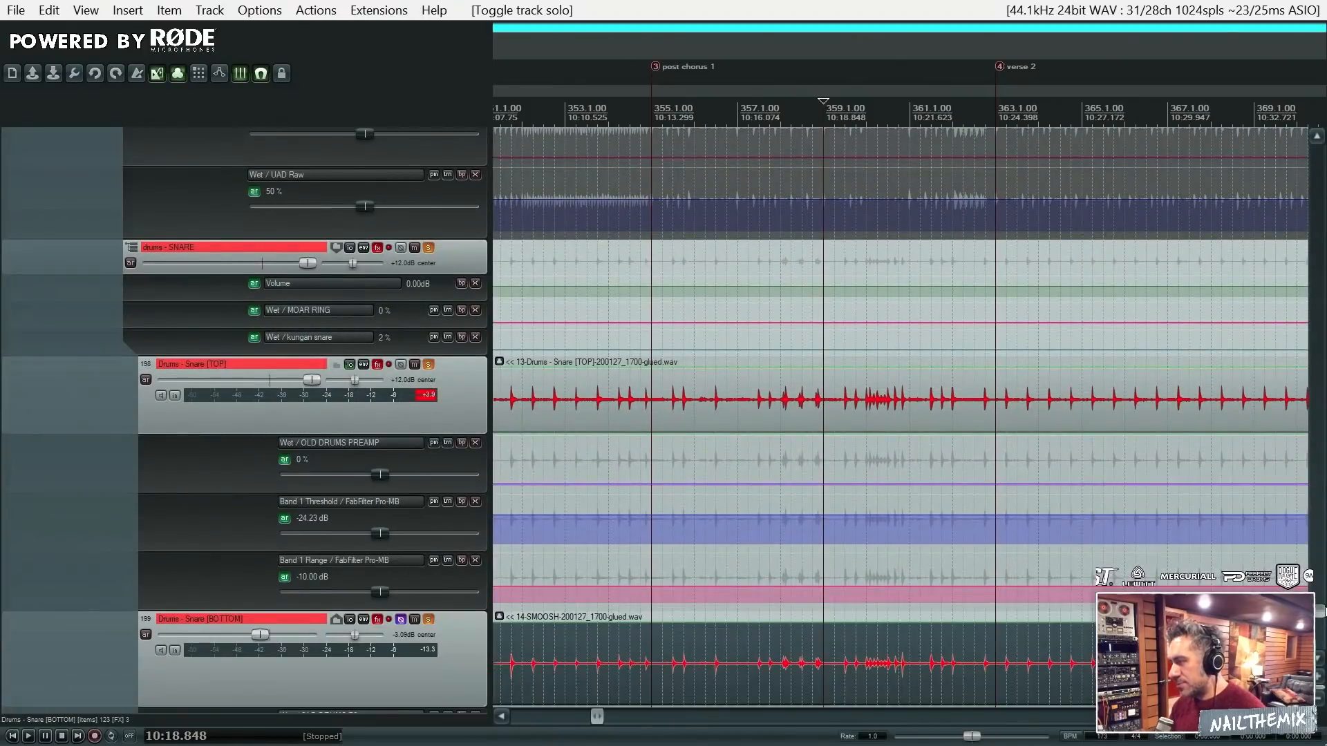
scroll(1321, 612, "down", 1)
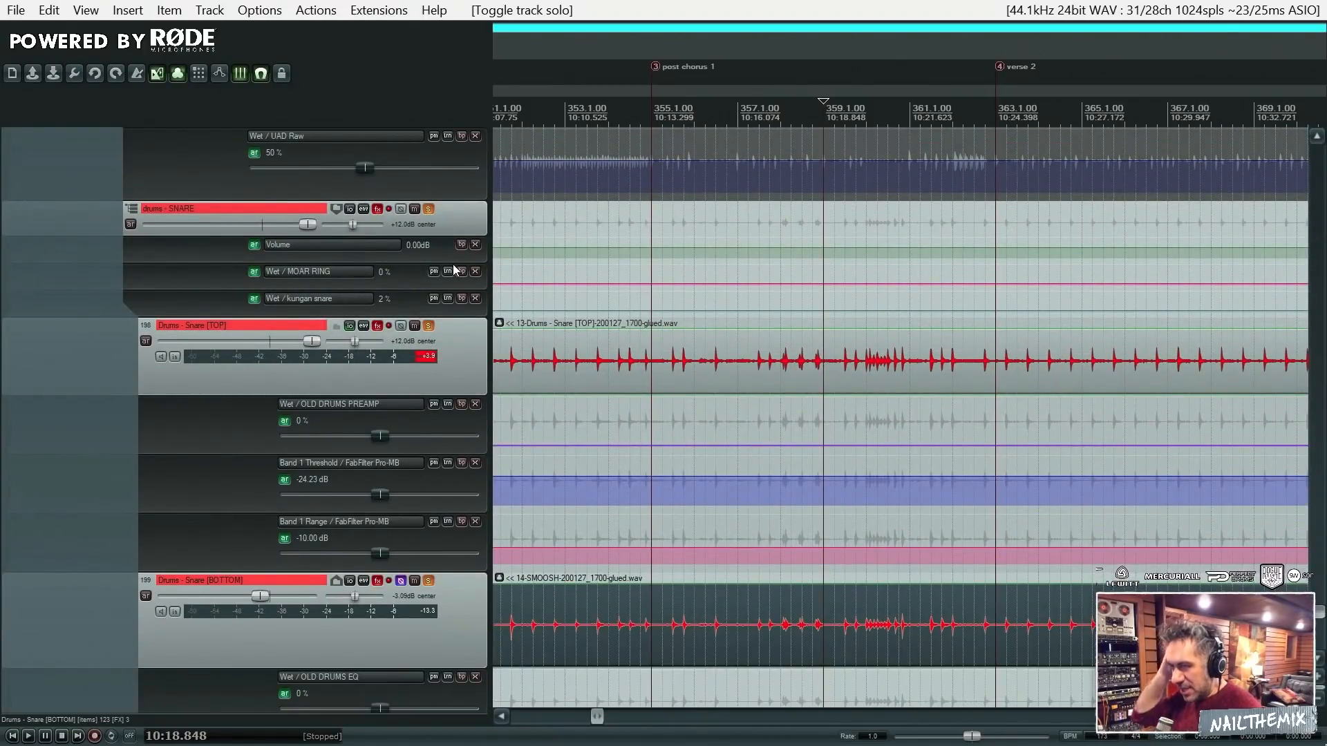
- Undo the last solo and volume changes in the SNARE folder, and unsolo the folder and its Snare [TOP] track
key("ctrl+z")
key("ctrl+z")
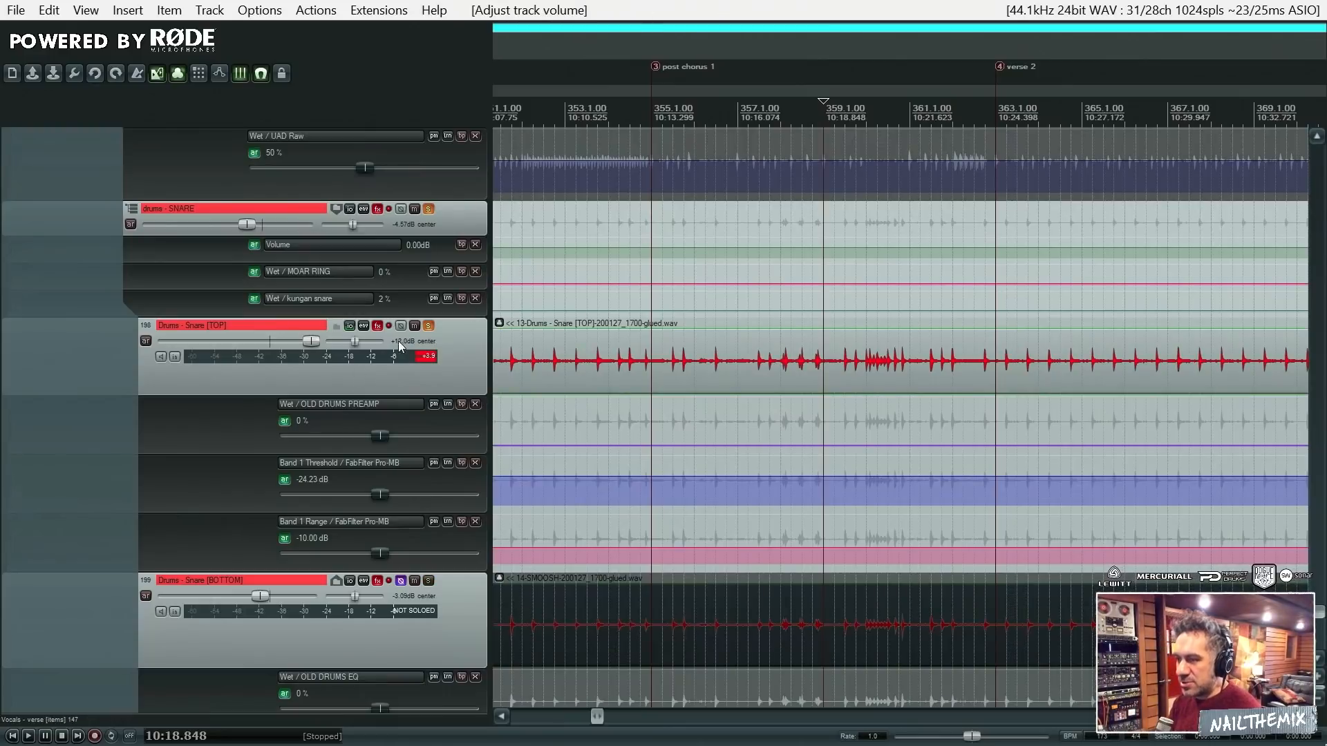
left_click(428, 326)
left_click(430, 211)
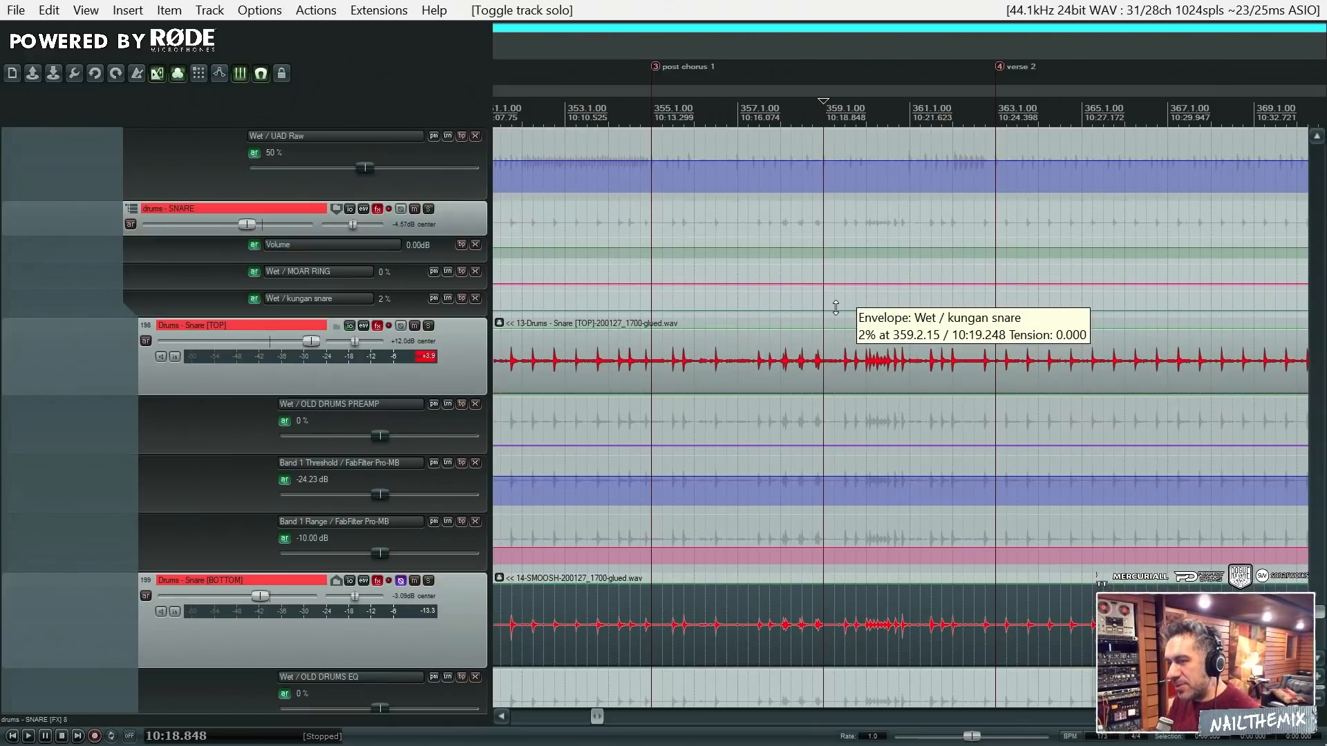
- Solo the Snare [BOTTOM] track and play it from 10:04.282, between the CHORUS 1 and post chorus 1 markers
left_click(883, 383)
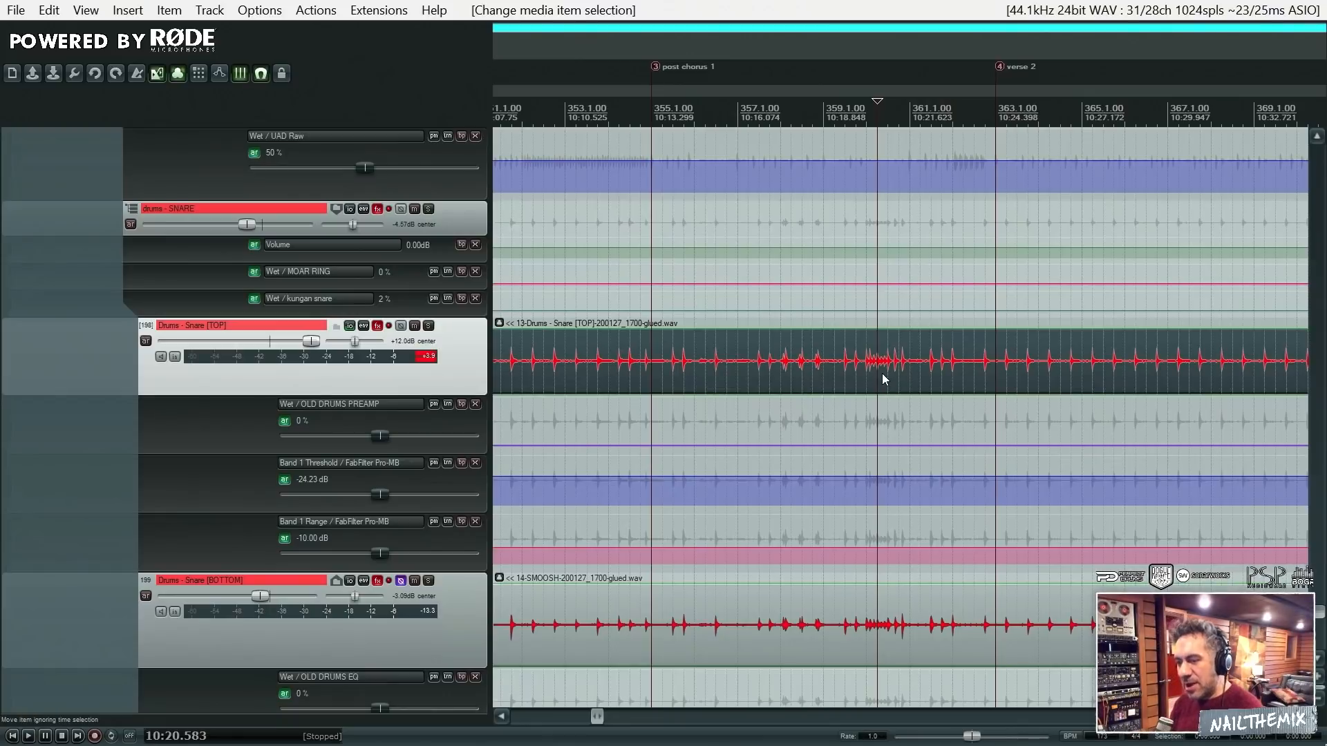
left_click(860, 603)
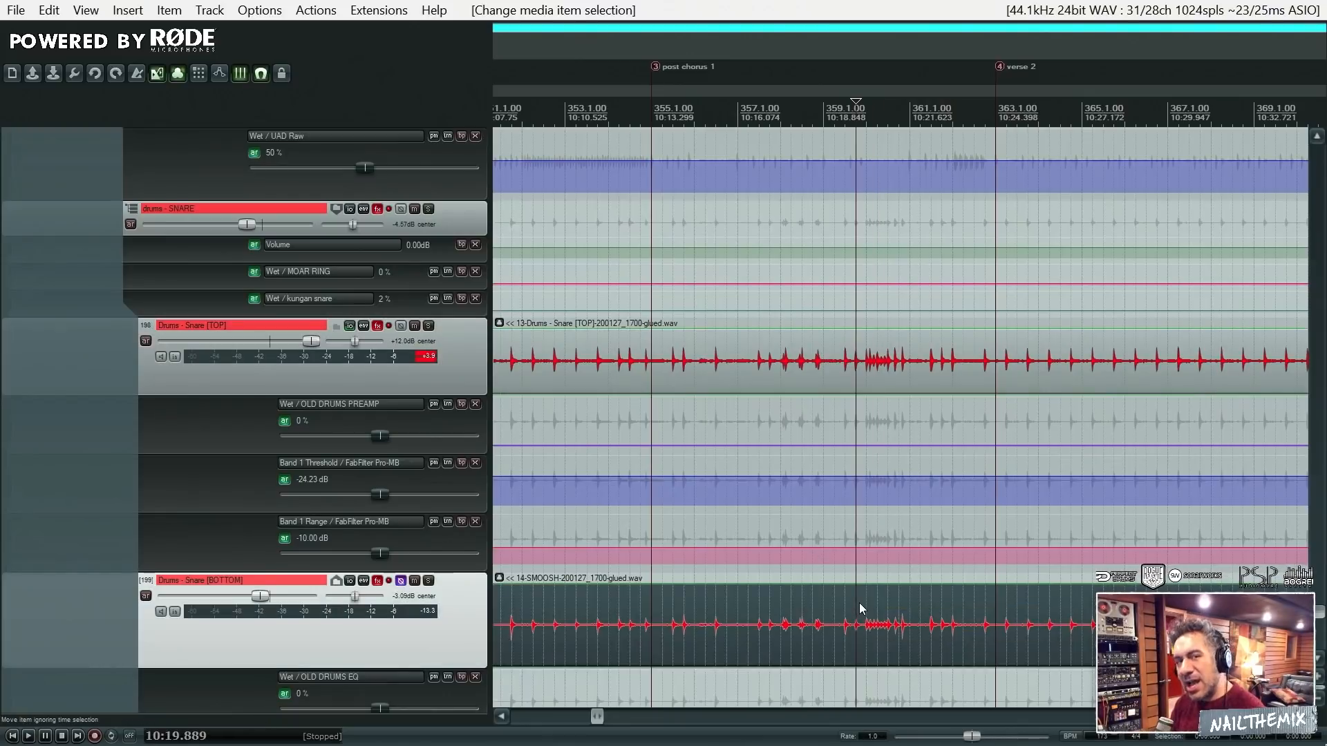
scroll(868, 603, "down", 1)
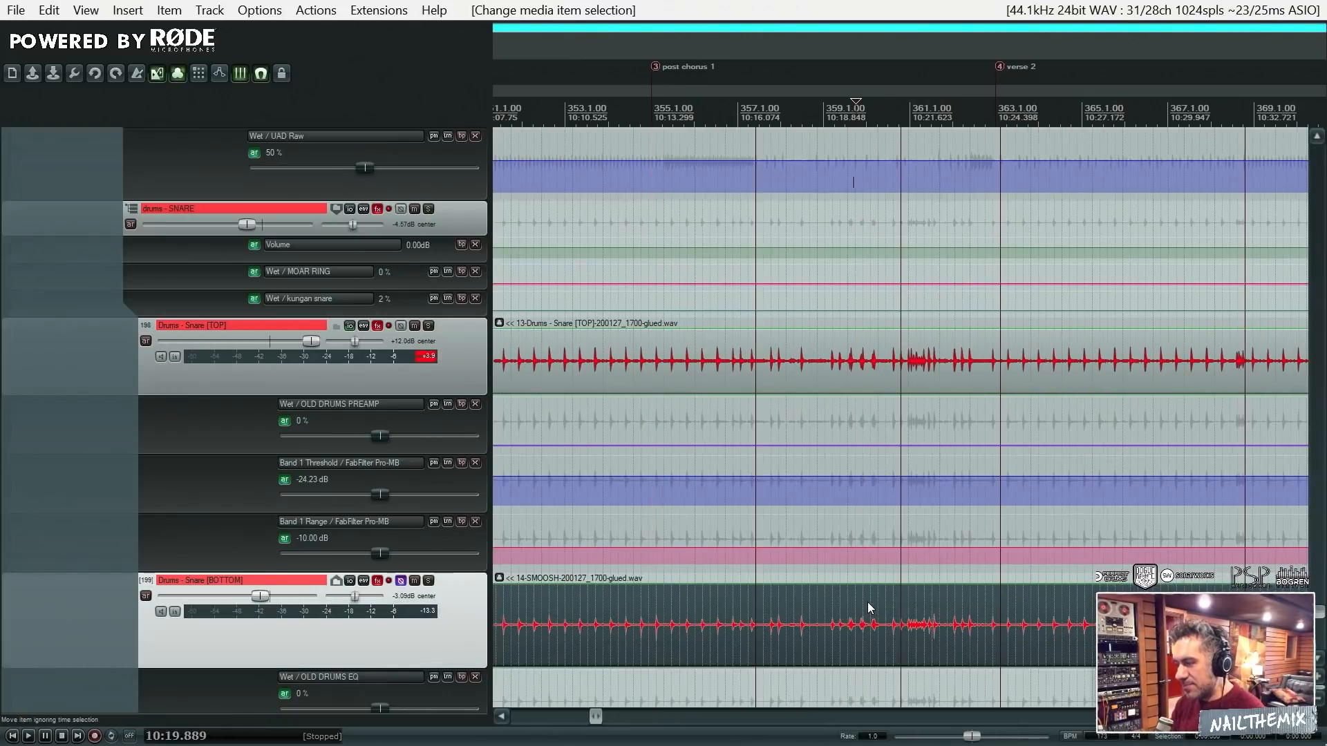
scroll(868, 602, "down", 2)
left_click(728, 617)
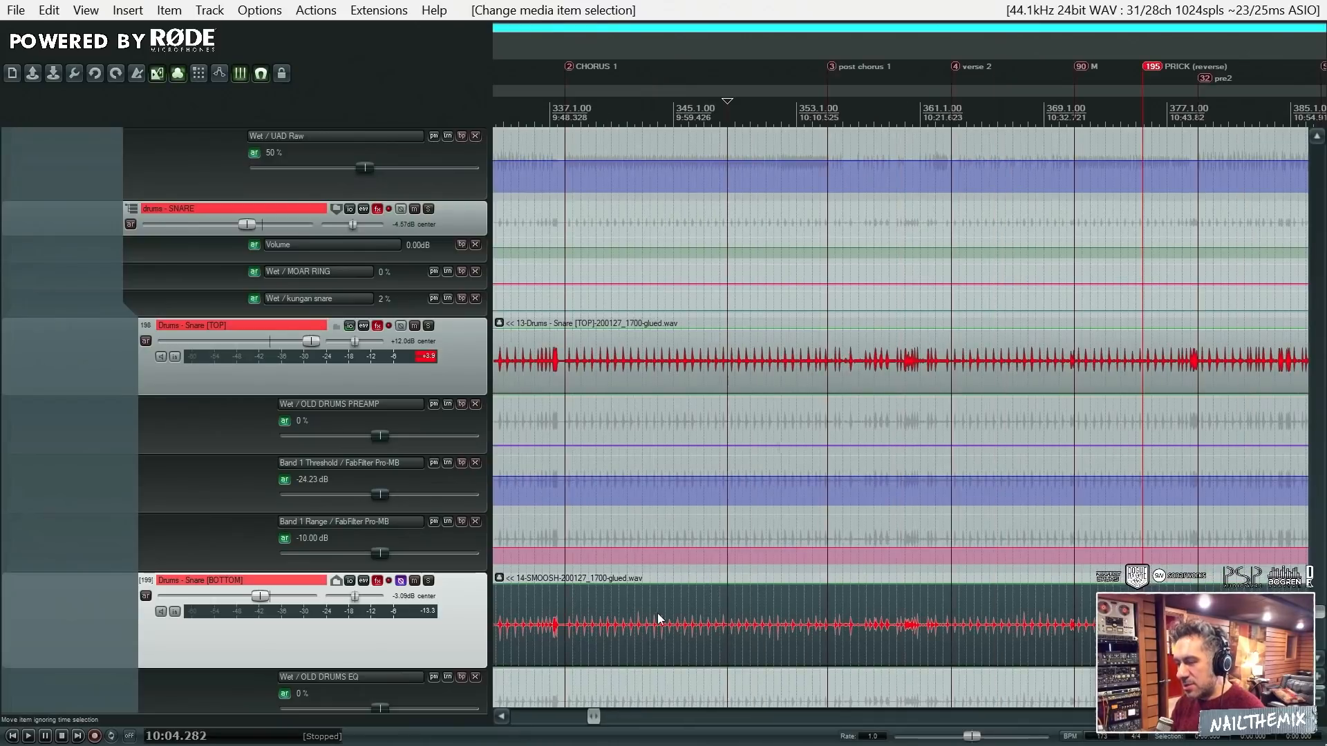
left_click(428, 582)
key("space")
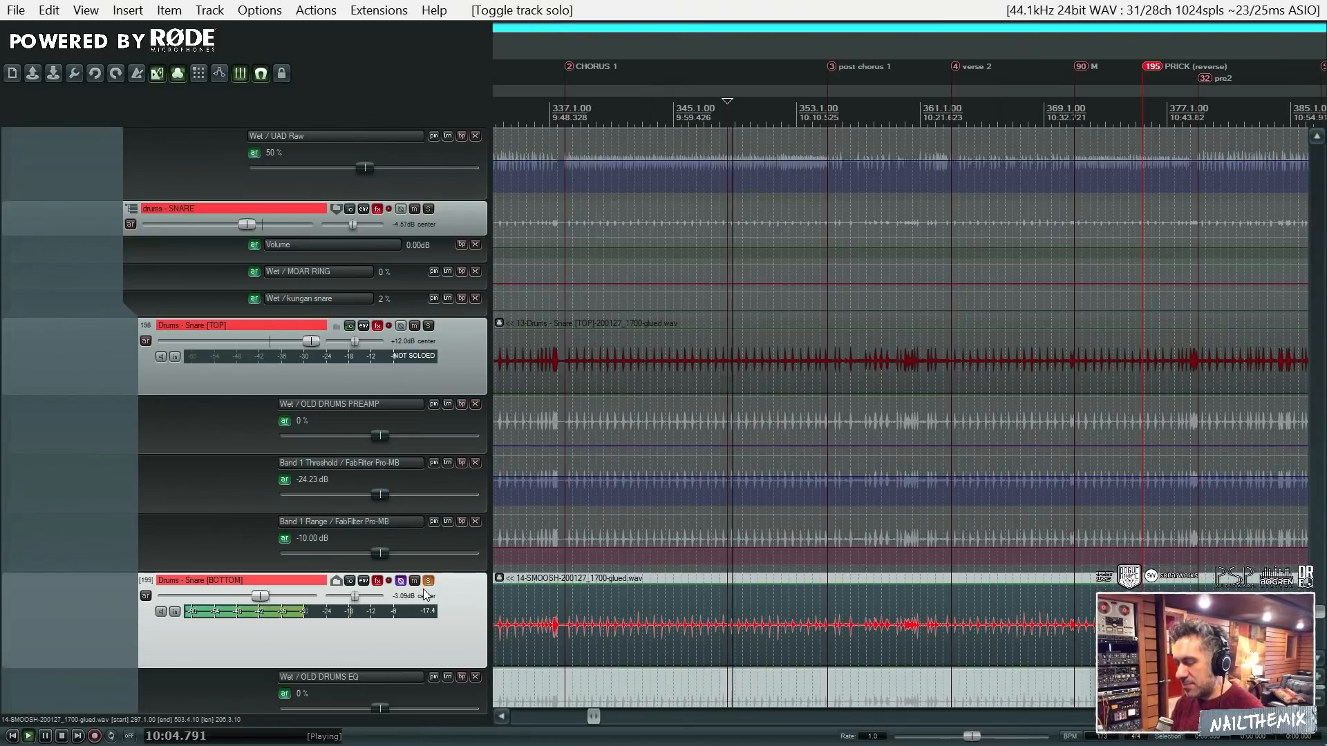
- Try the Snare [BOTTOM] track at +12.0 dB, undo the volume change and unsolo the track
left_click_drag(292, 592, 342, 596)
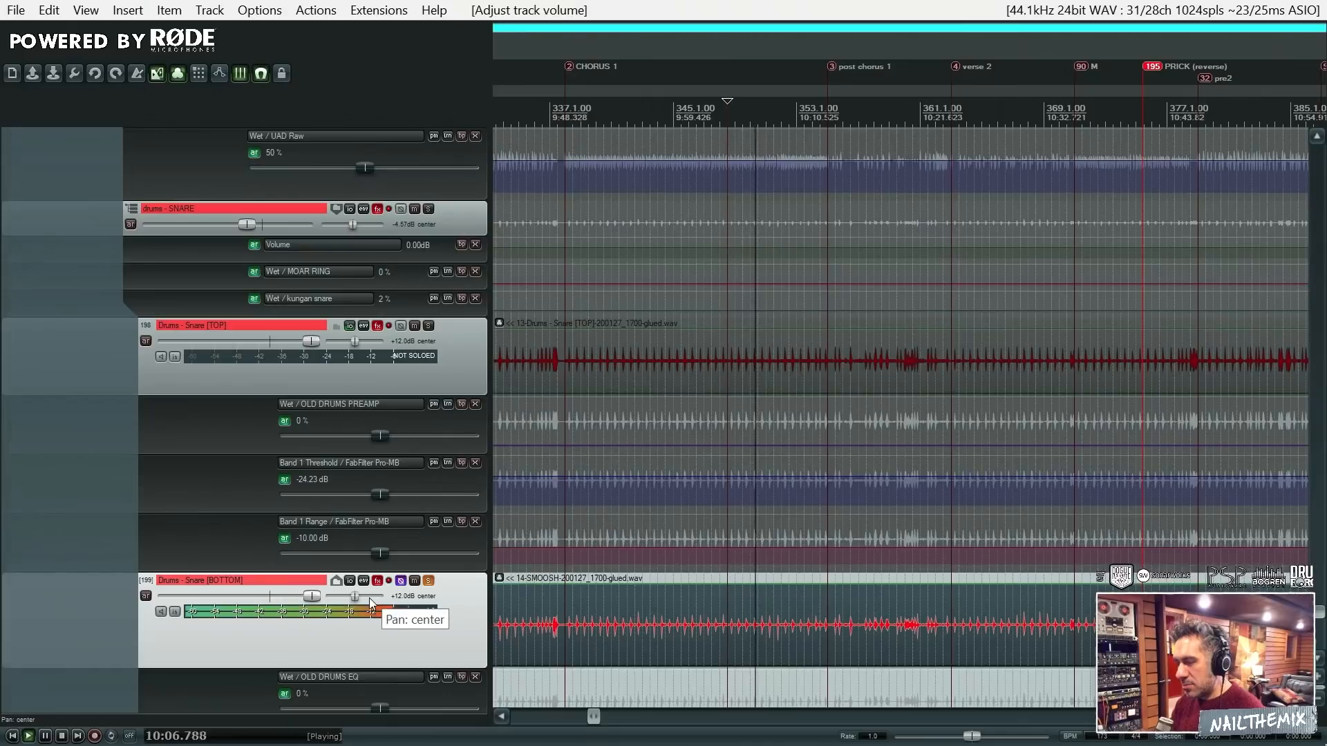
key("ctrl+z")
key("space")
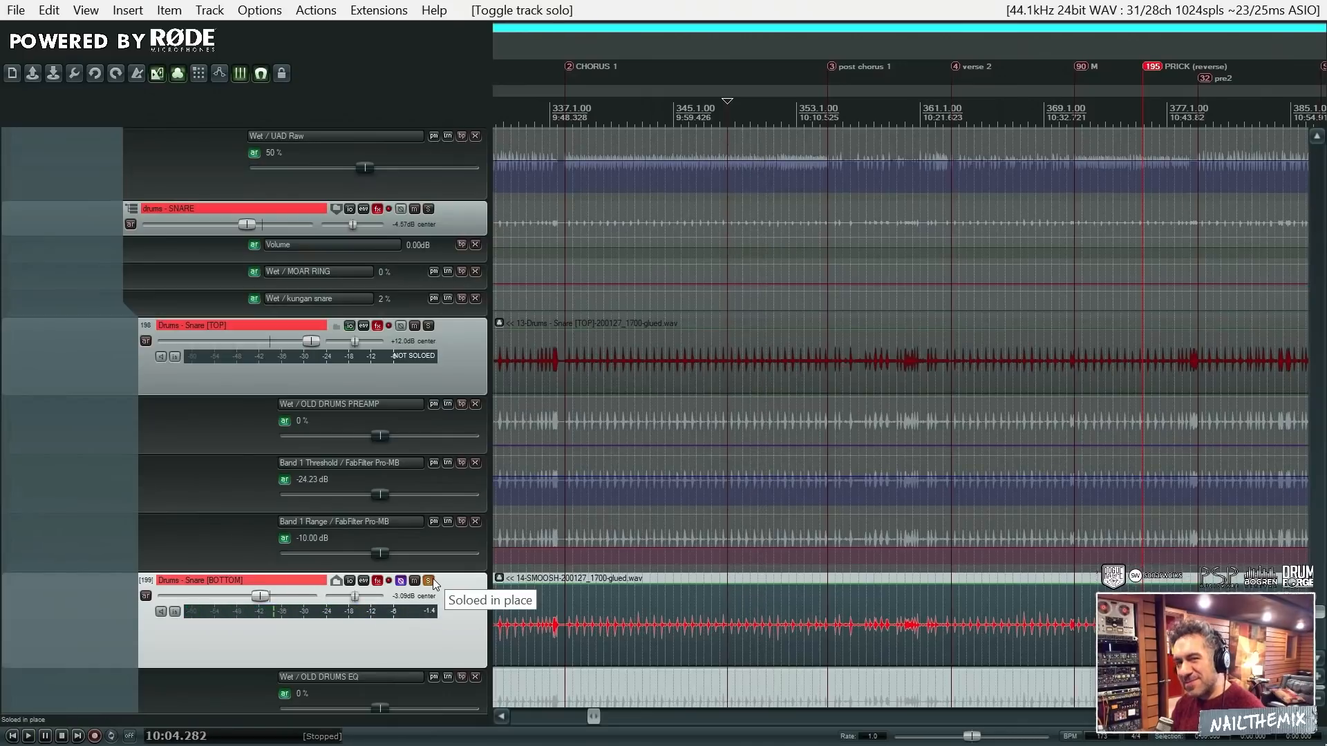
left_click(432, 580)
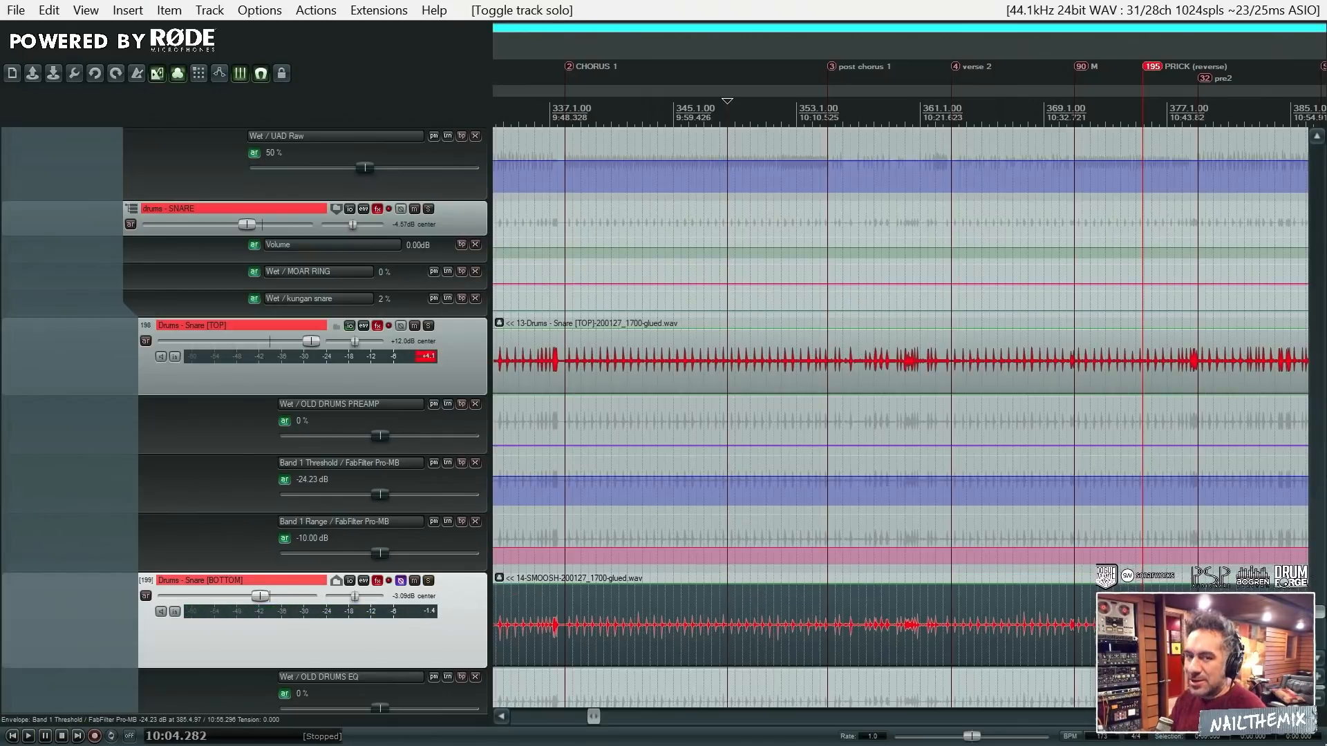
- Open the FX chain of the Snare [TOP] track and take the chain out of bypass
scroll(1317, 622, "down", 3)
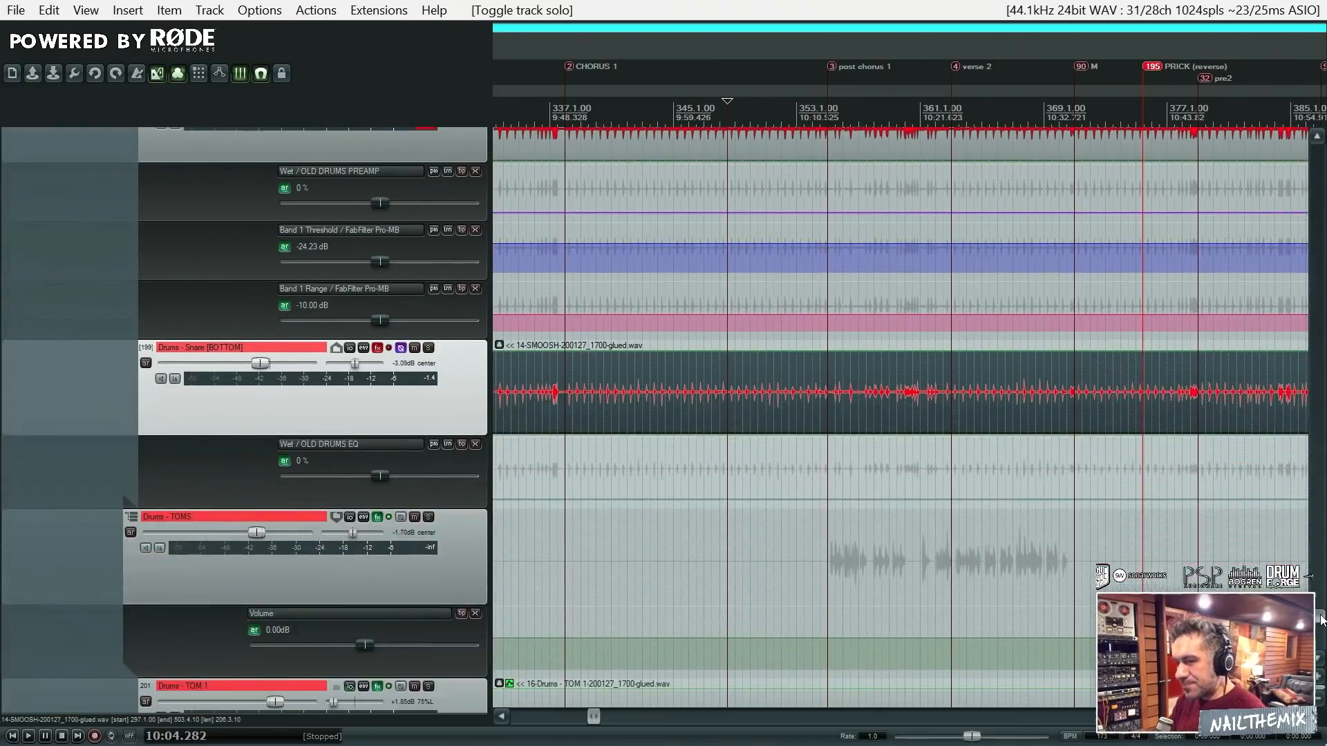
scroll(1321, 617, "up", 3)
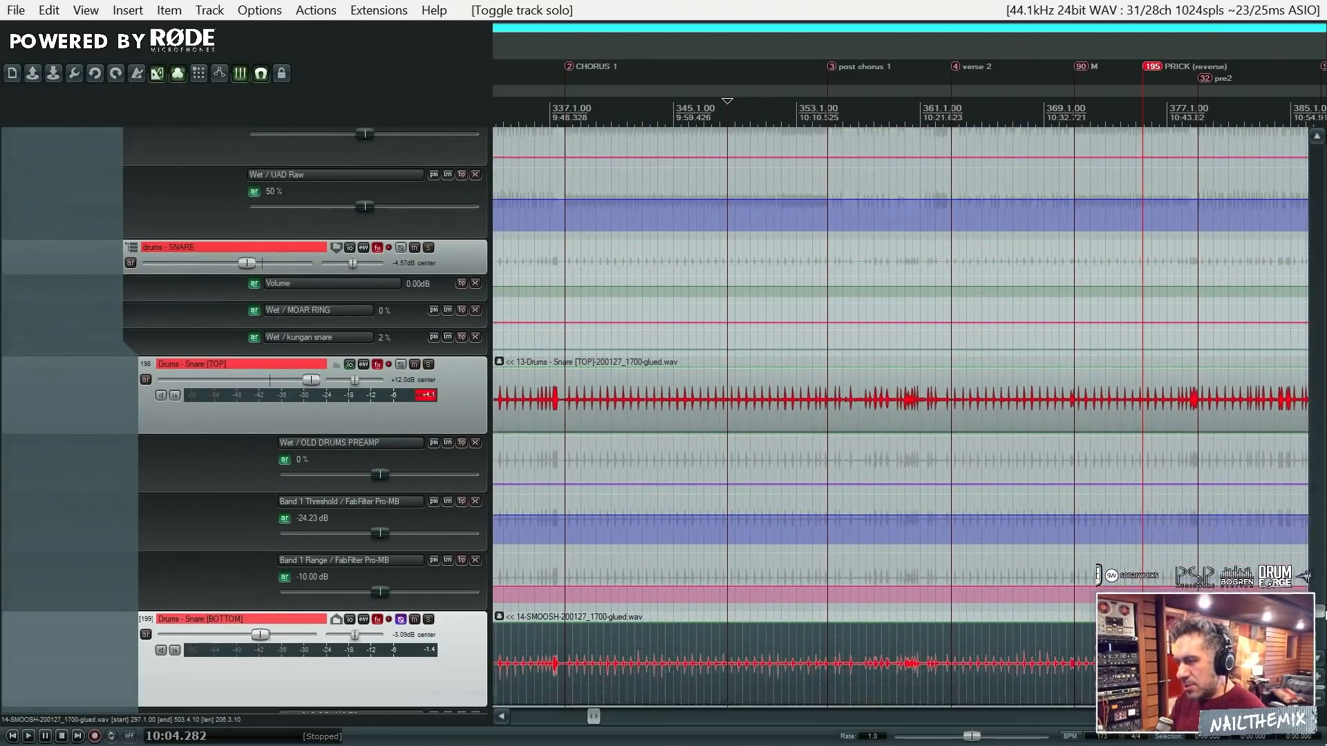
scroll(1321, 615, "down", 1)
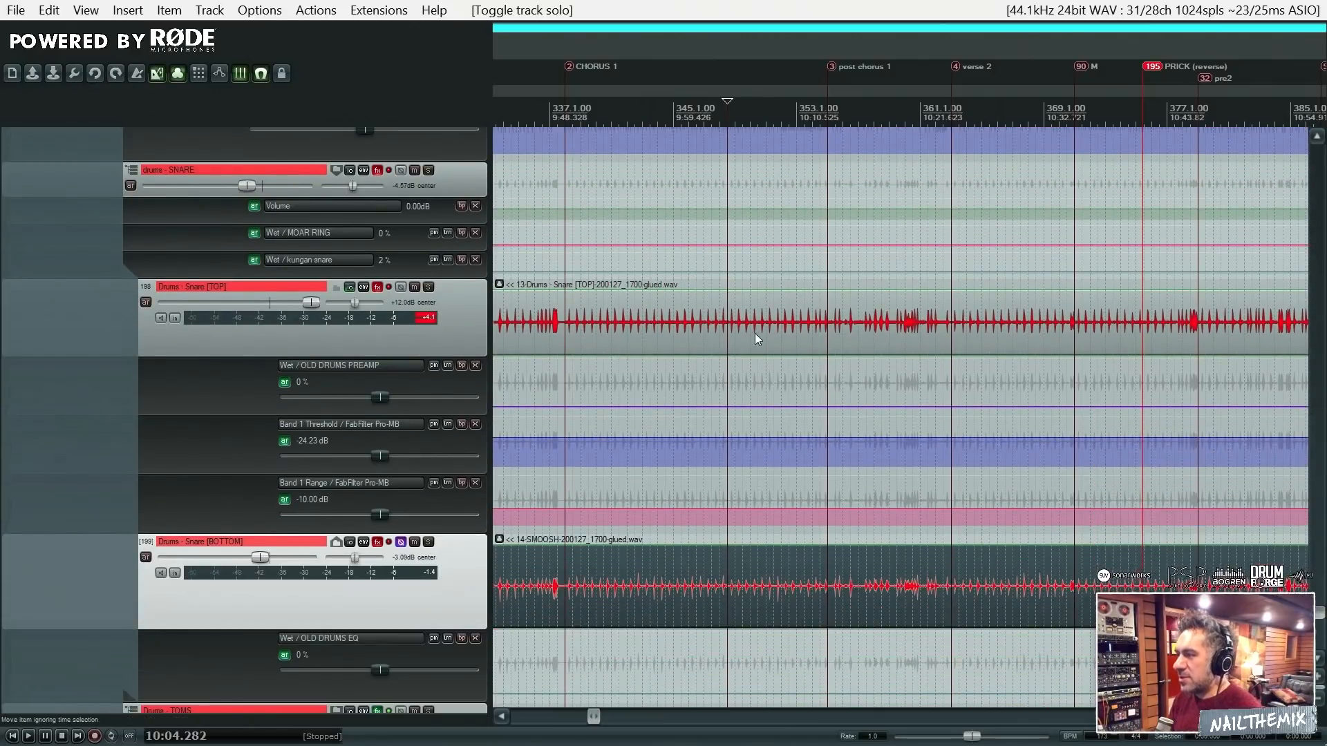
left_click(379, 287)
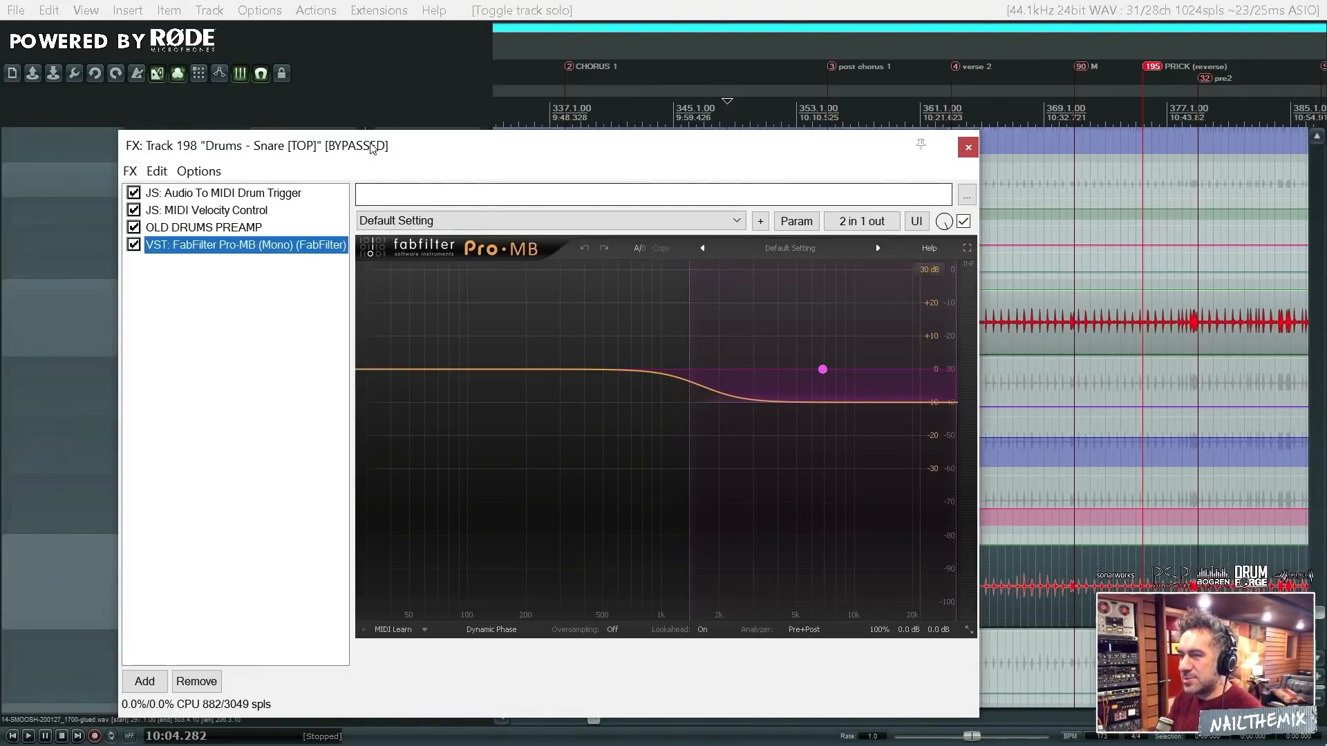
left_click_drag(374, 147, 549, 250)
left_click(377, 286, "ctrl")
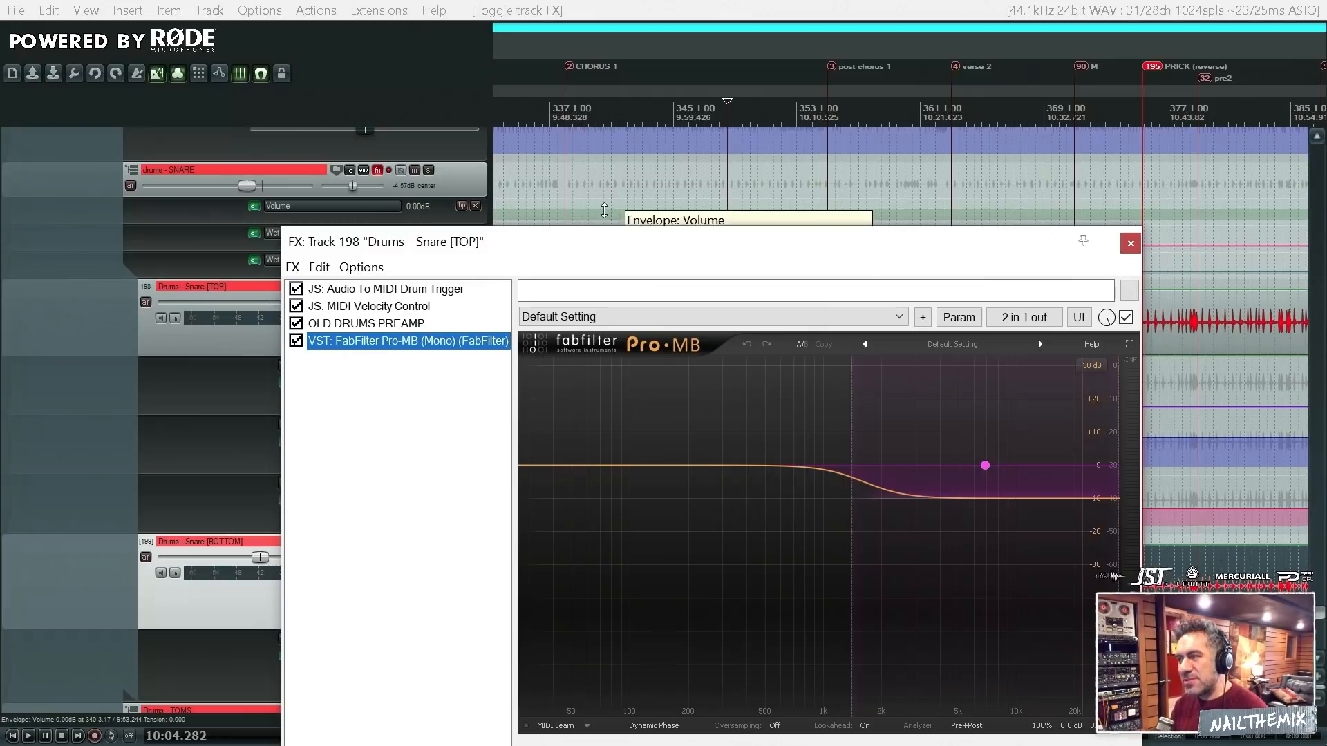
- Show the Audio To MIDI Drum Trigger settings in the Snare [TOP] FX chain, keeping the track selected
left_click_drag(603, 238, 841, 344)
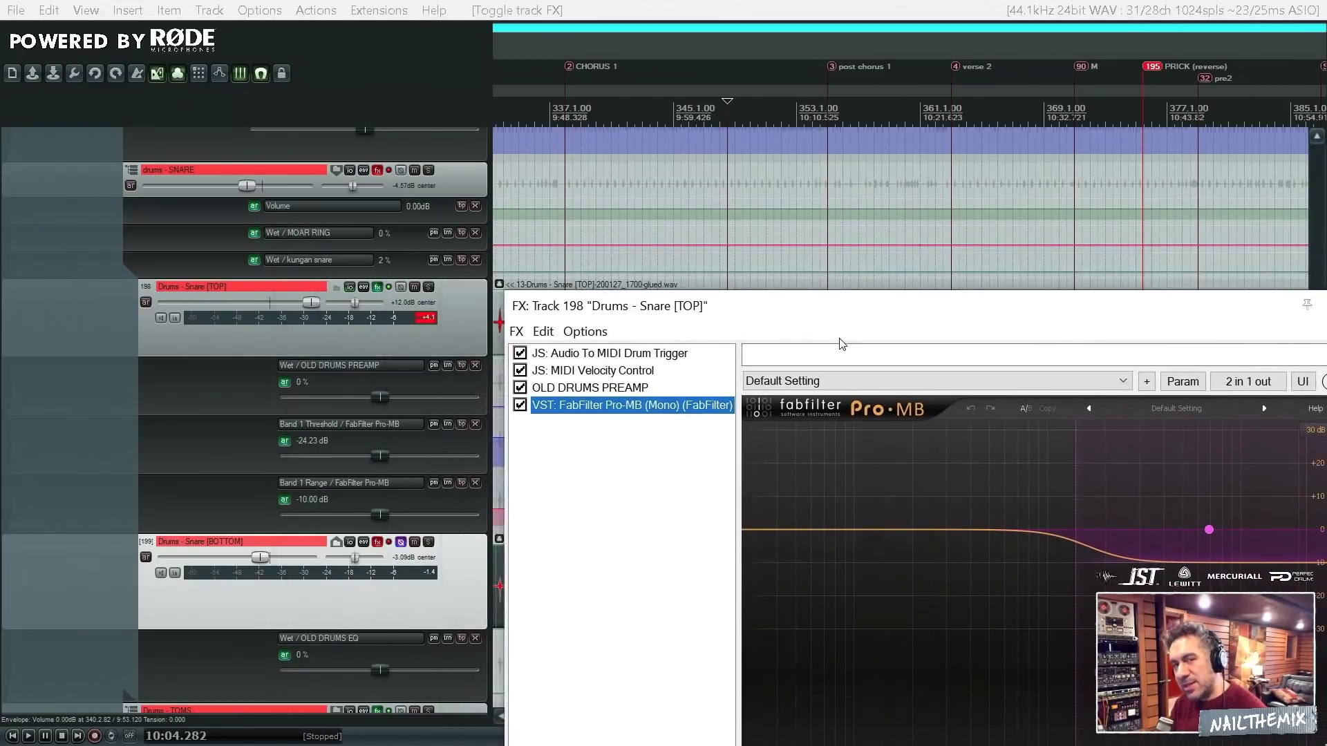
left_click(481, 318)
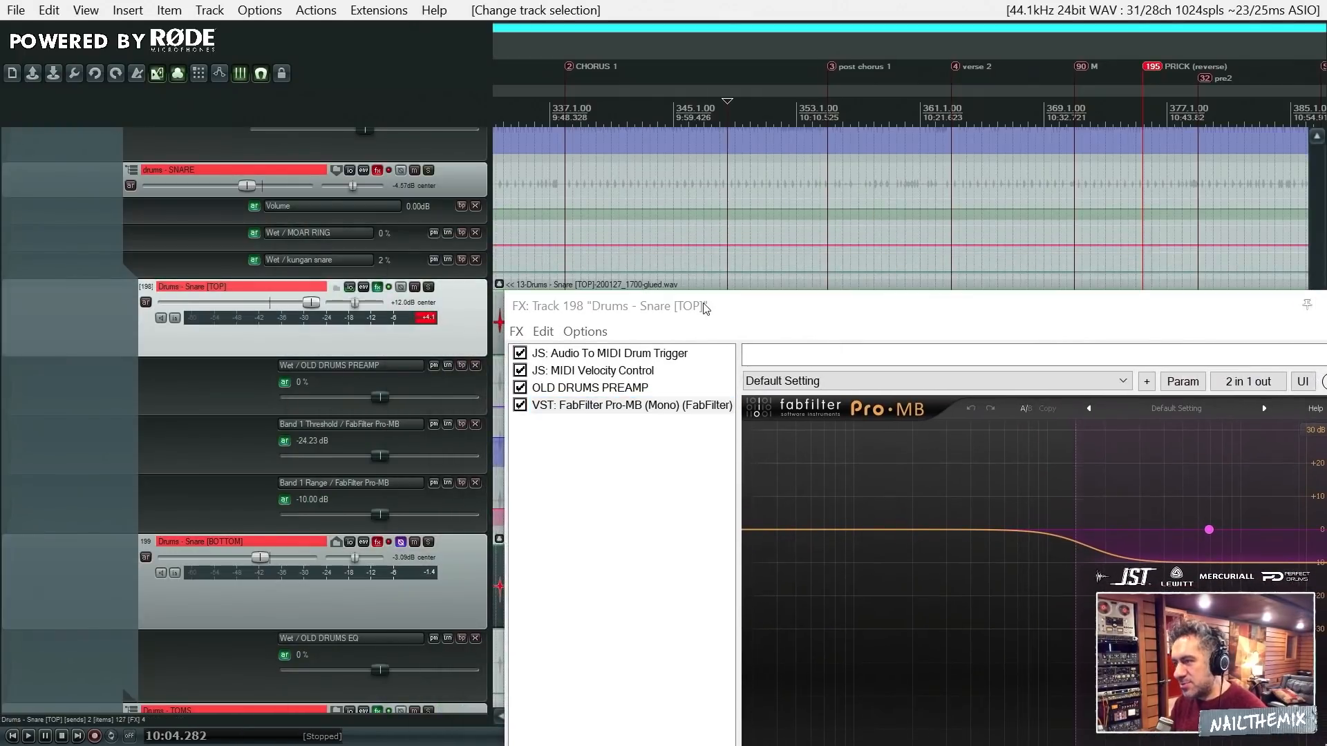
left_click_drag(705, 307, 596, 258)
left_click(649, 356)
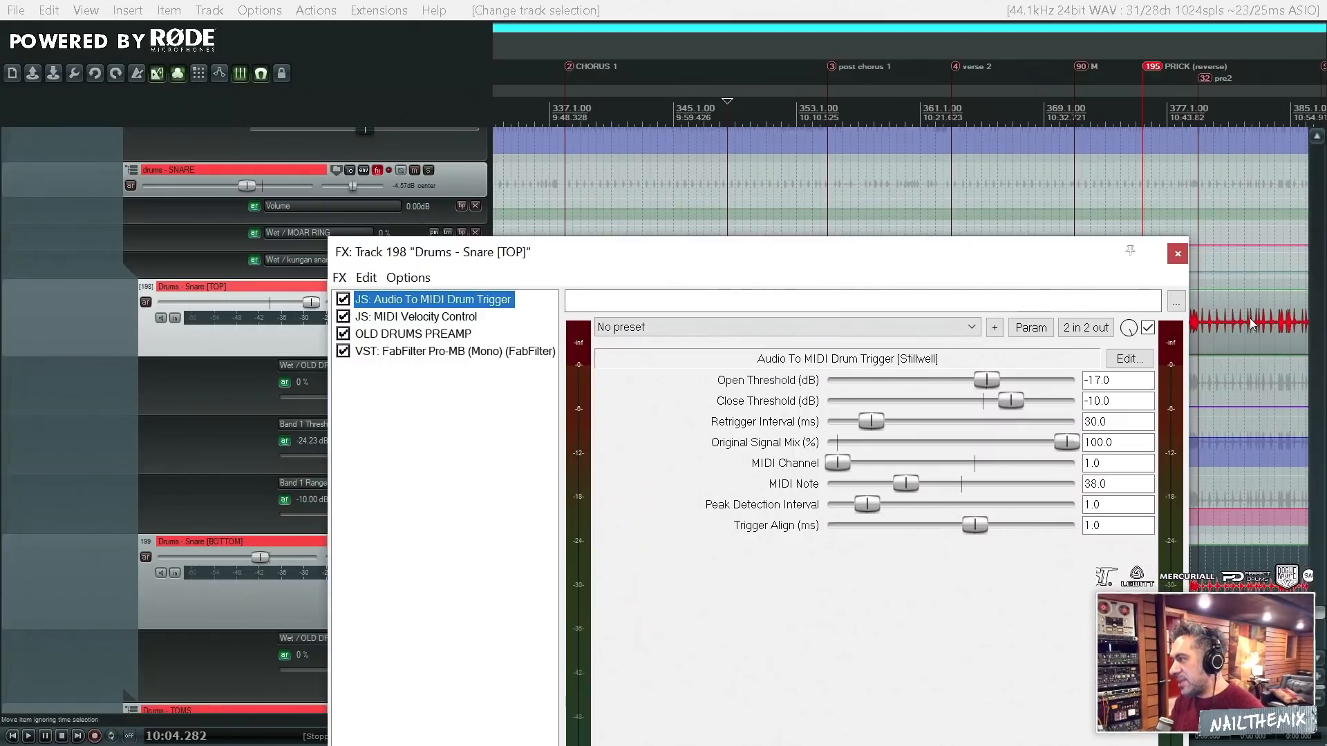
- Select the Snare [TOP] item at 10:27.866 in verse 2 and inspect the drum trigger's MIDI Note and MIDI Channel fields
left_click_drag(1037, 256, 1039, 422)
left_click(990, 321)
scroll(992, 321, "down", 1)
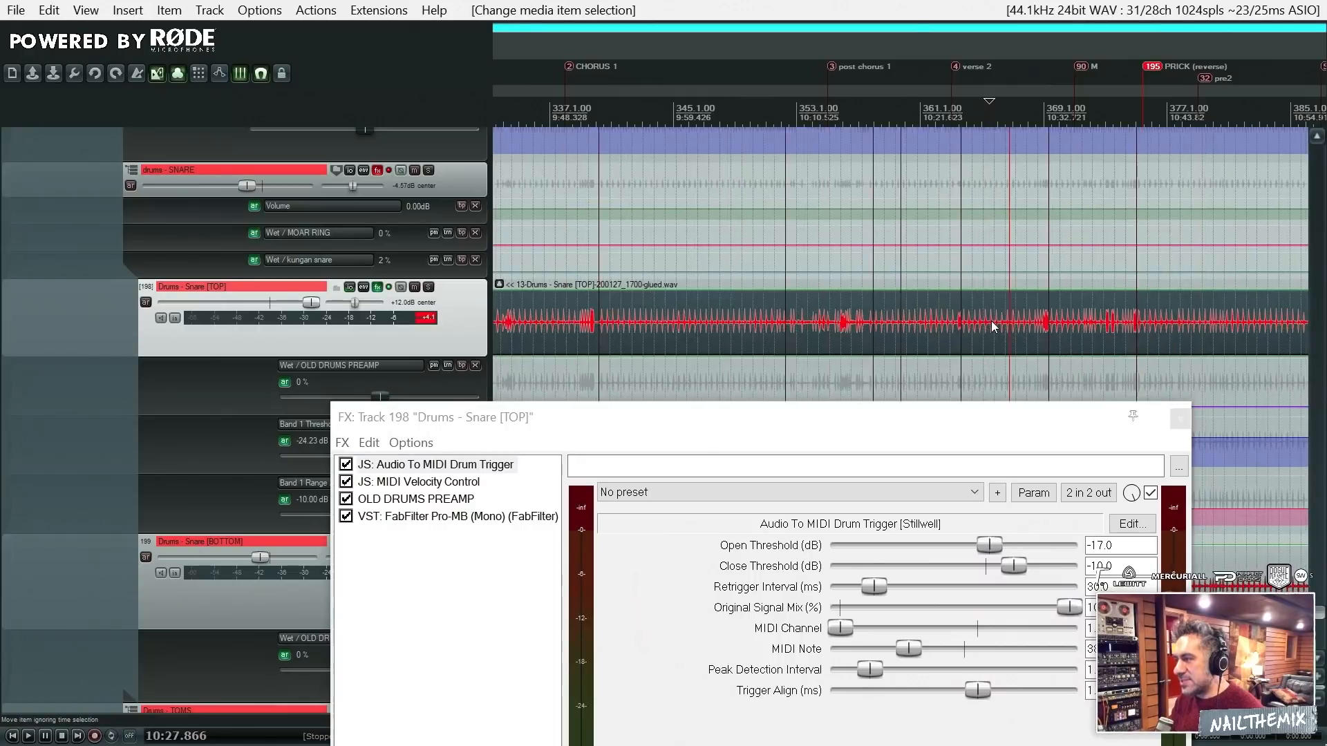
scroll(1000, 330, "down", 1)
scroll(999, 330, "down", 1)
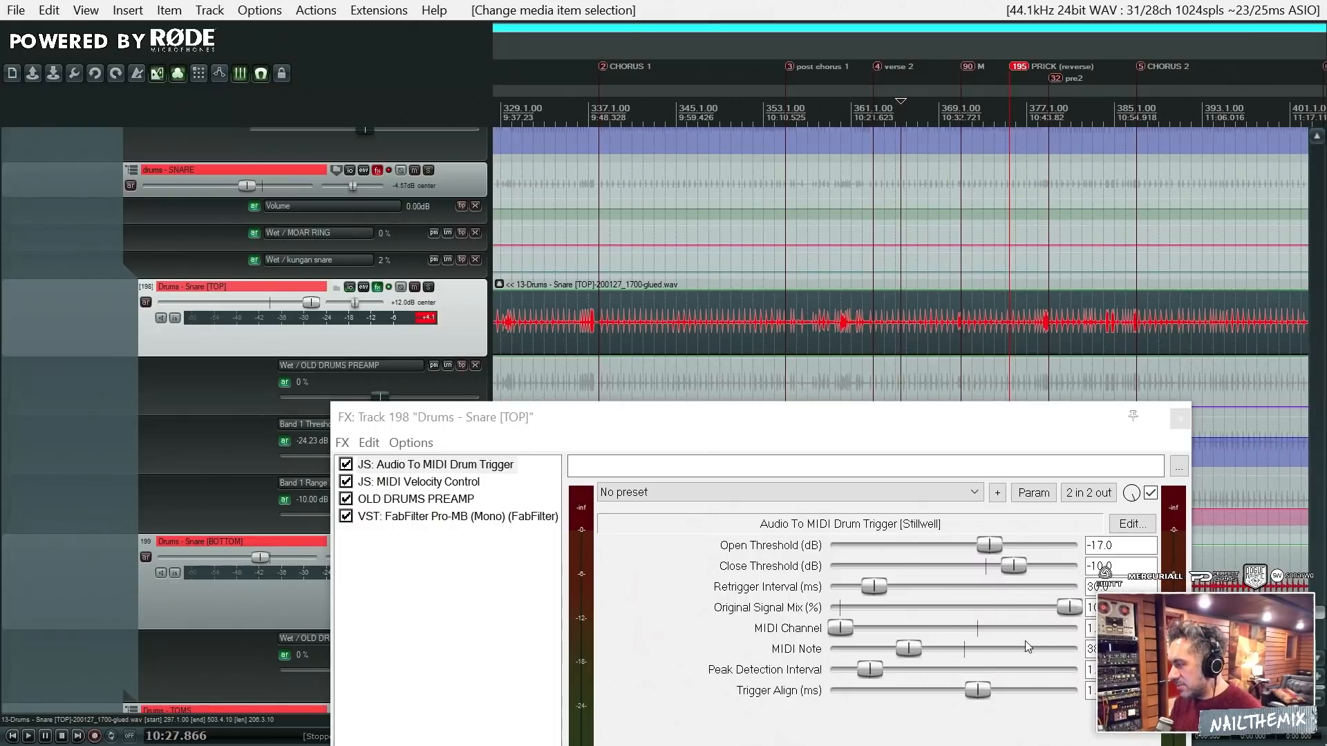
left_click(1092, 648)
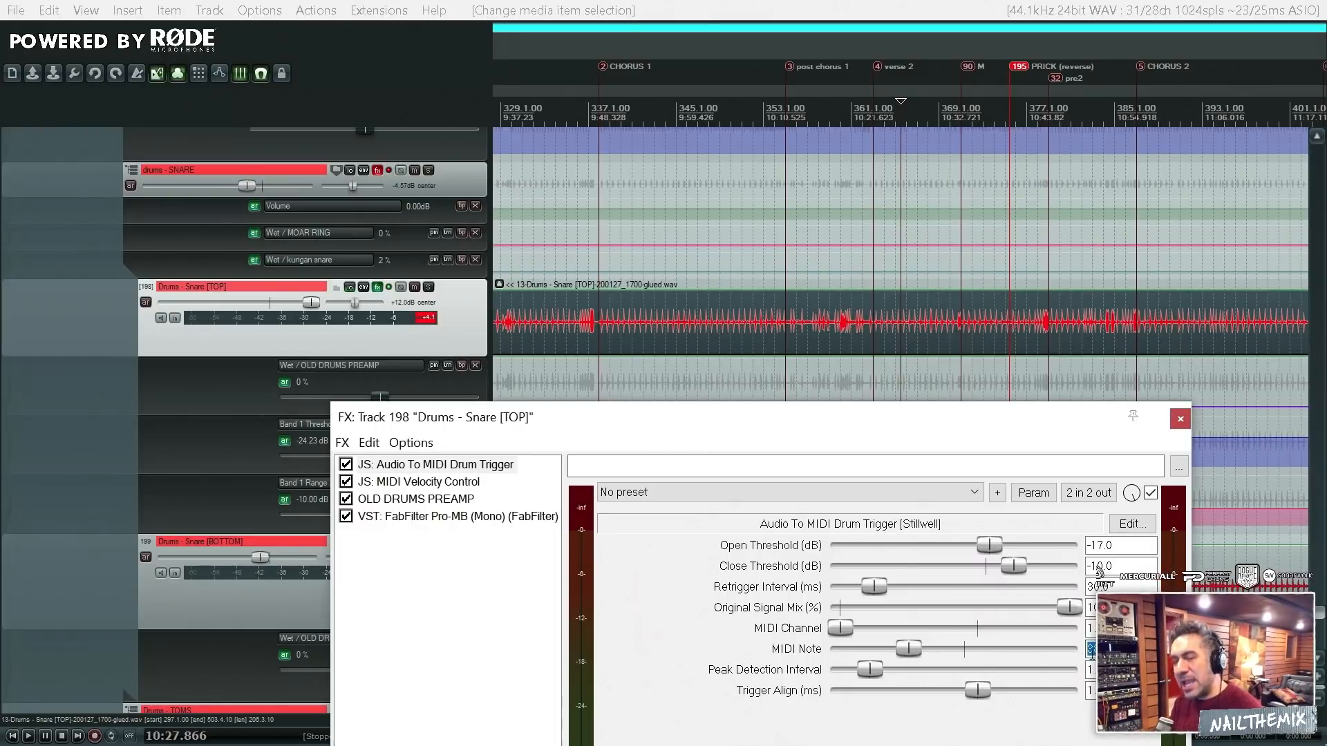
left_click(1100, 630)
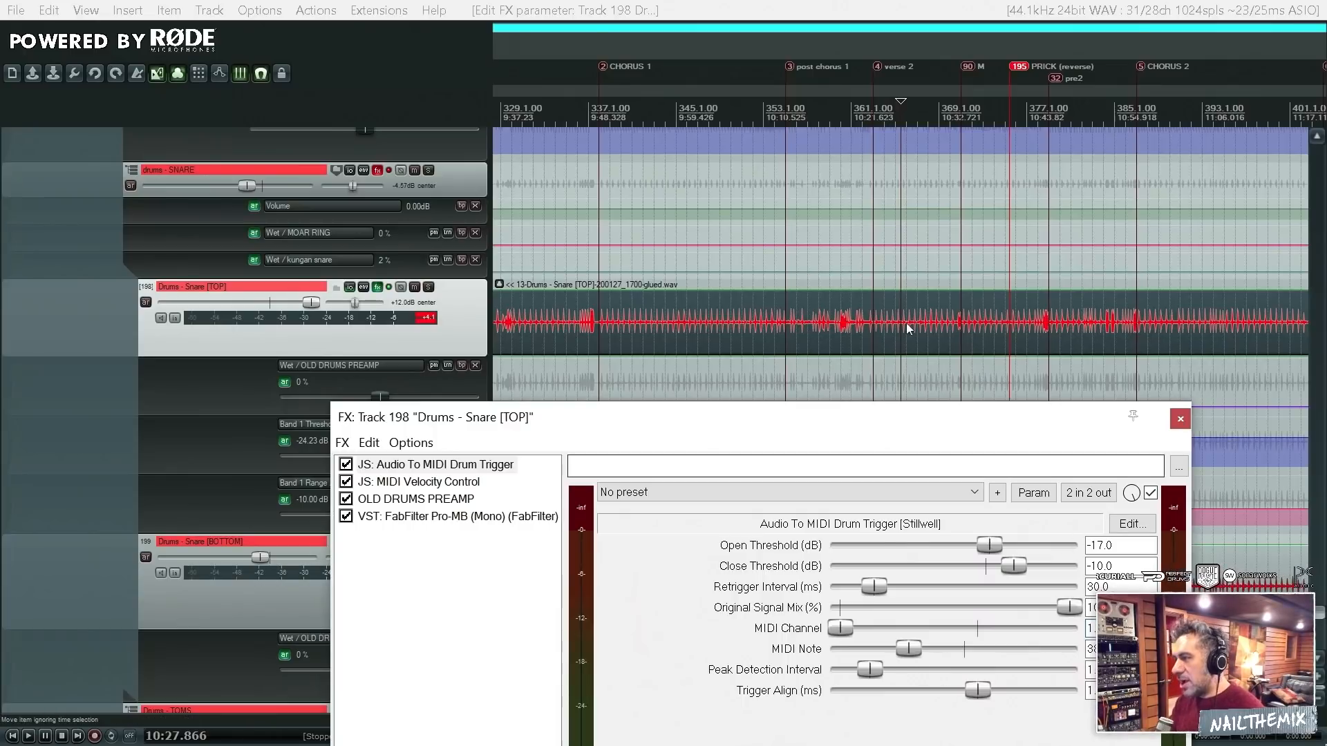
- Play from 10:27.866 and solo the Snare [TOP] track to hear it with its effects enabled
key("space")
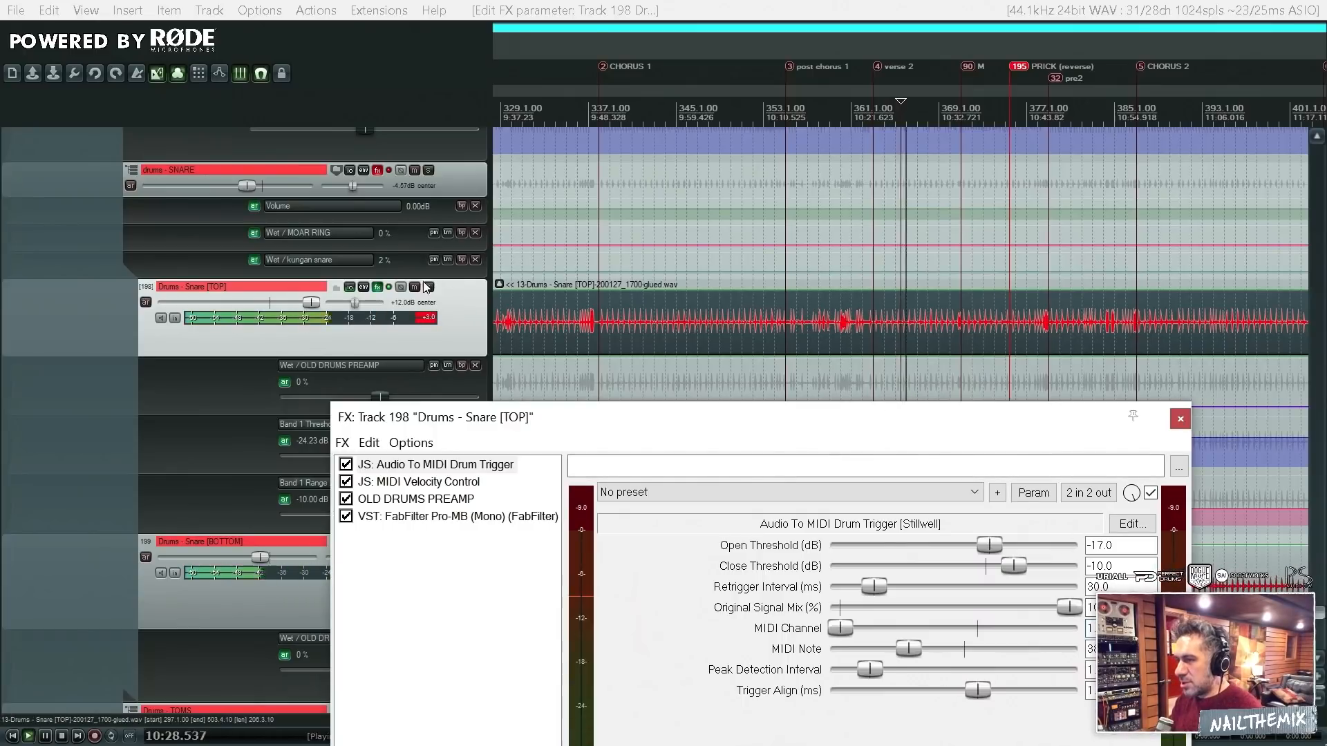
left_click(428, 286)
key("space")
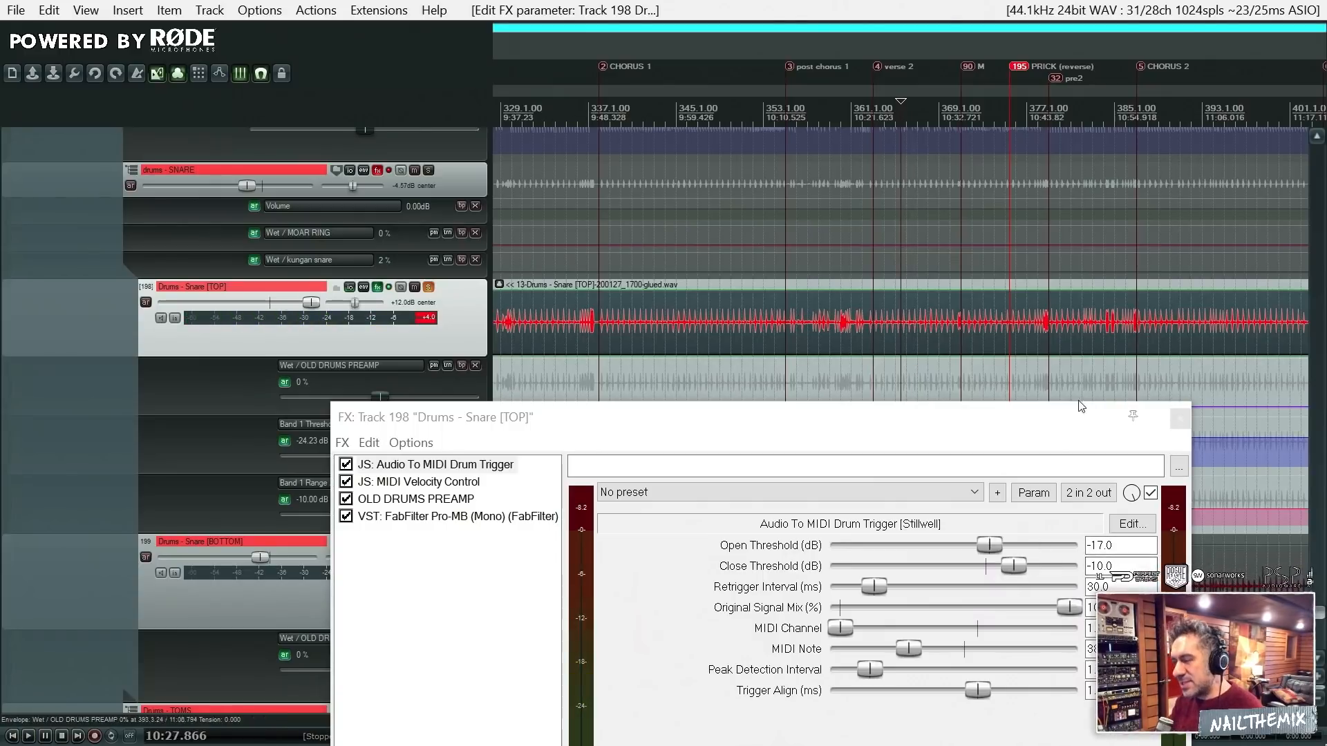
- Look through the drum tracks above Snare [TOP] to find the Drums - Snare BIG VERB track
mouse_move(350, 293)
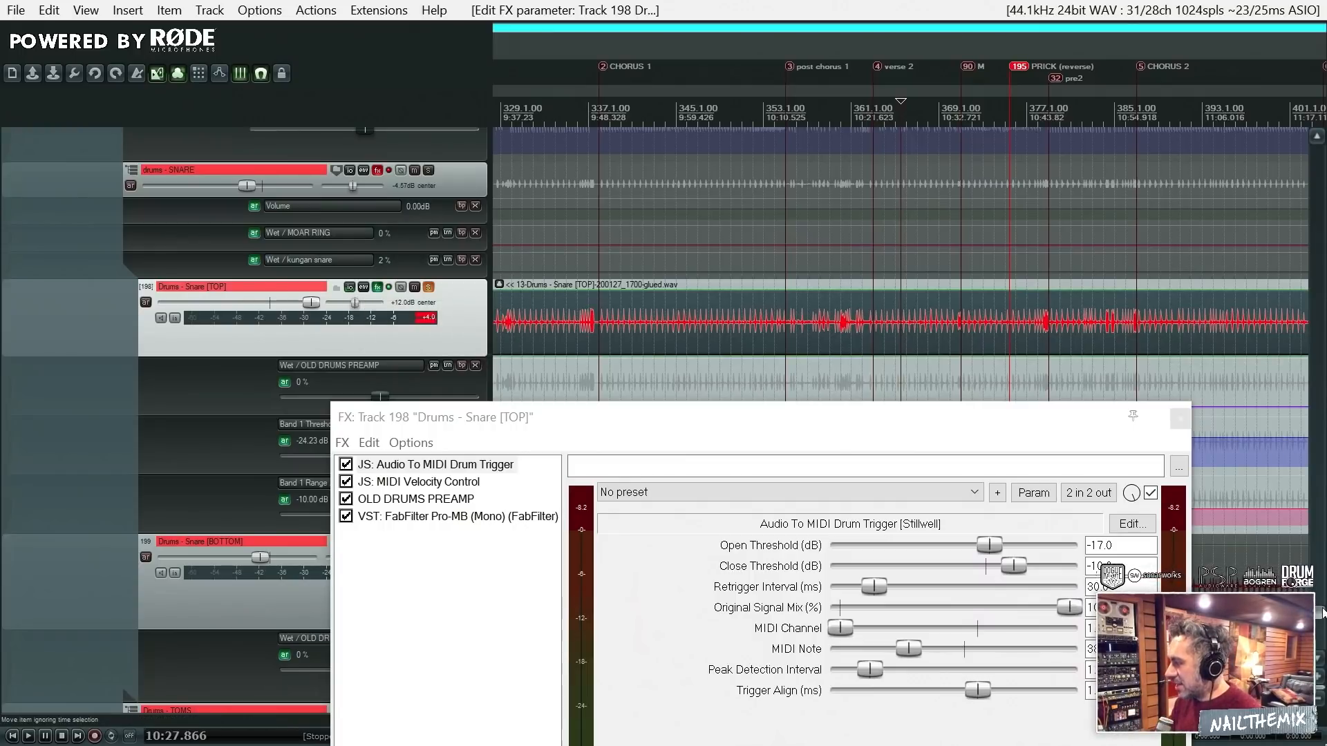
scroll(1322, 611, "up", 10)
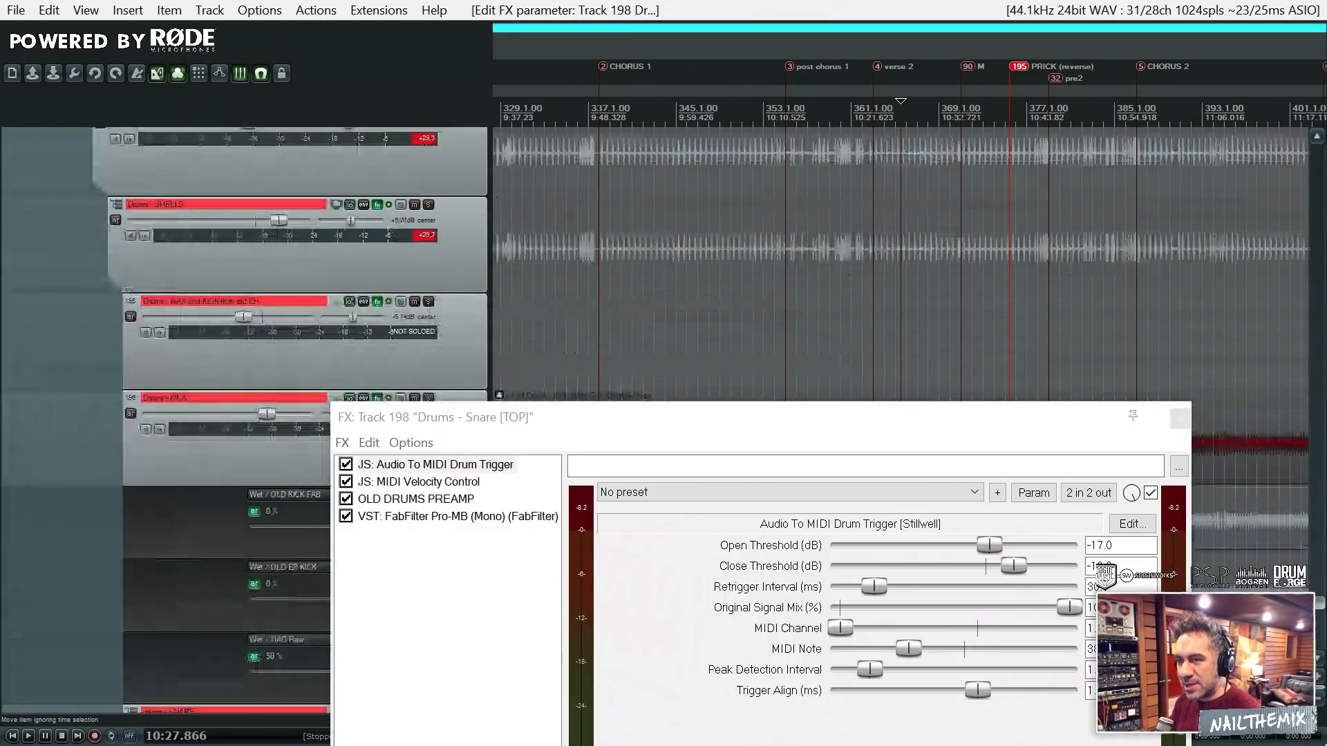
scroll(898, 415, "down", 10)
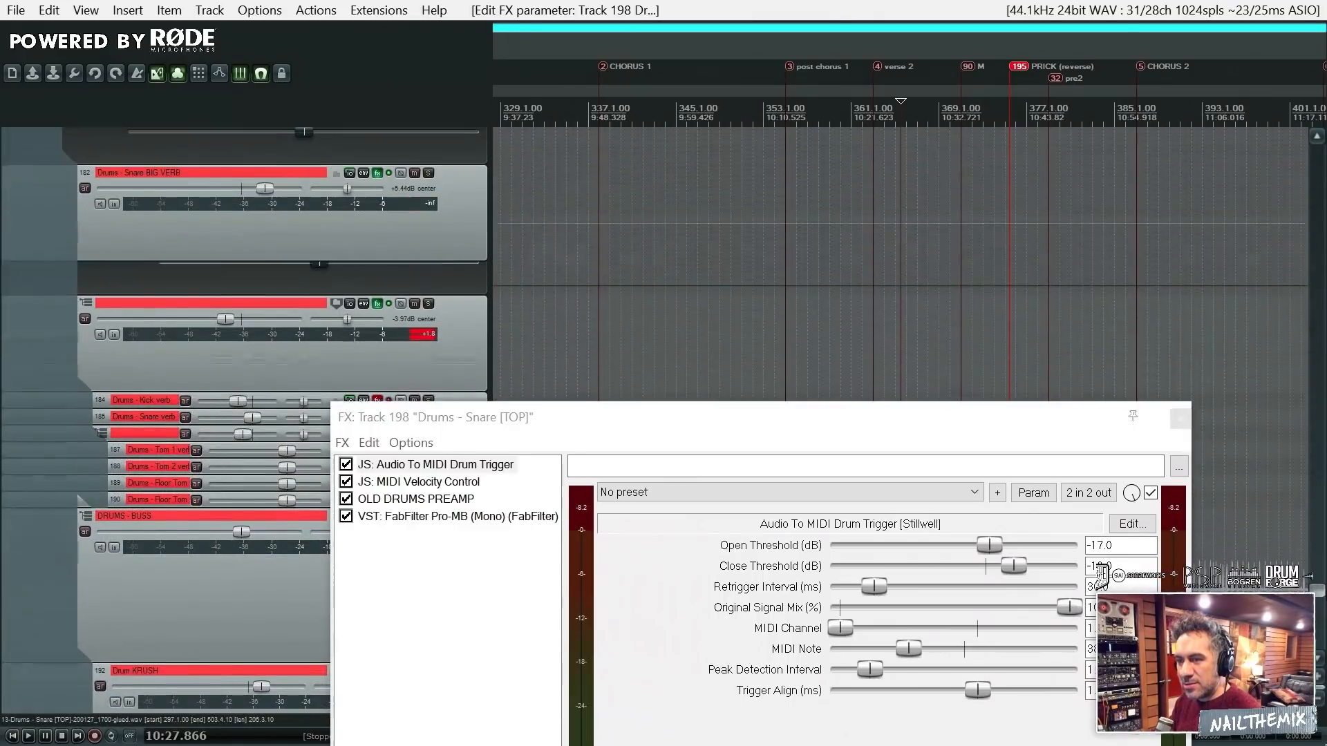
scroll(899, 276, "up", 6)
scroll(898, 276, "down", 3)
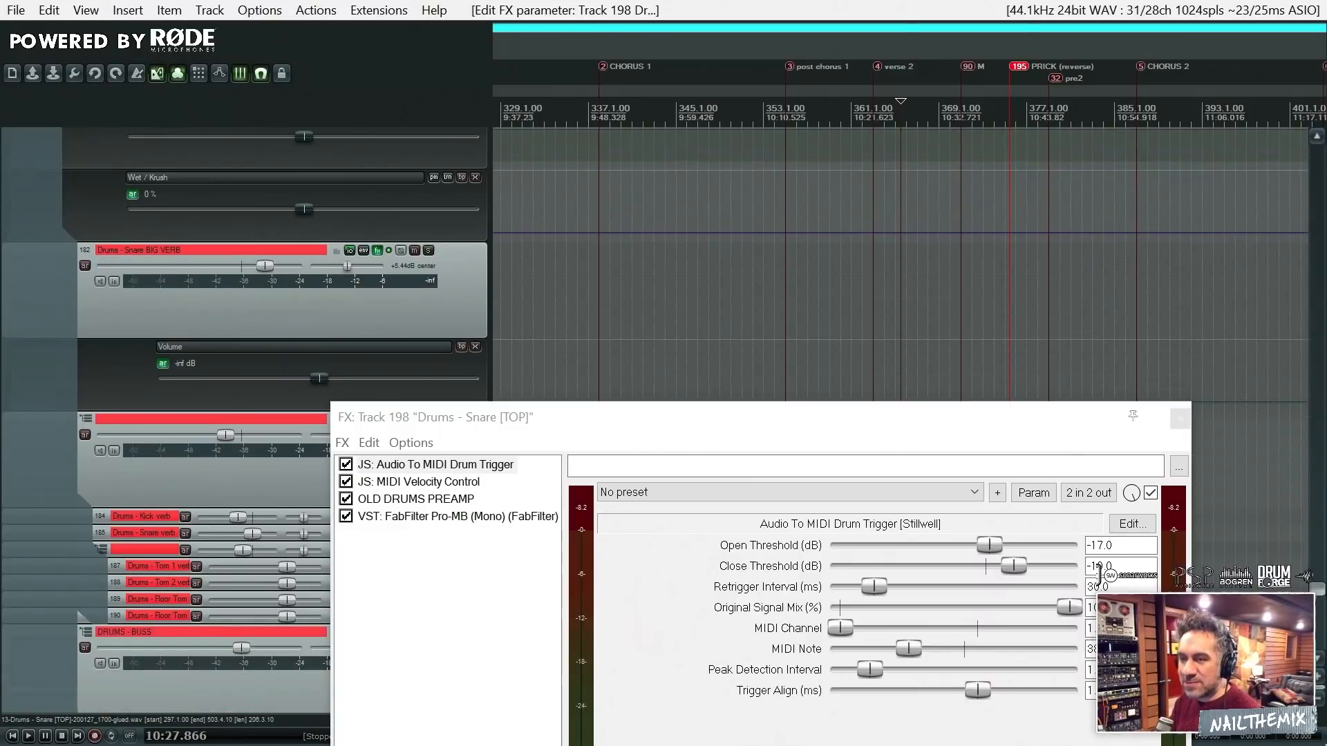
scroll(898, 277, "down", 1)
scroll(1089, 263, "down", 3)
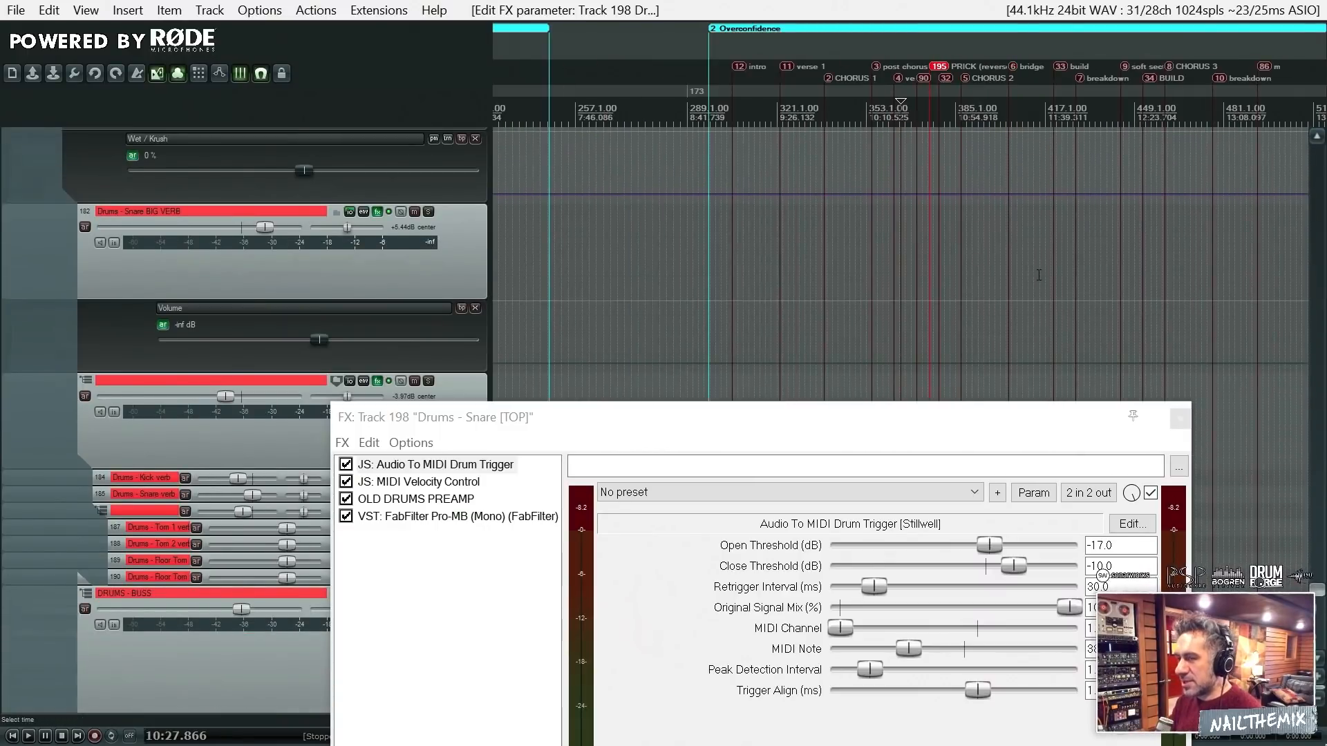
- Play from 10:27.866 in verse 2 and examine the level meters on the Drum KRUSH, WHOLE KIT and SHELLS tracks
scroll(1038, 276, "up", 5)
key("space")
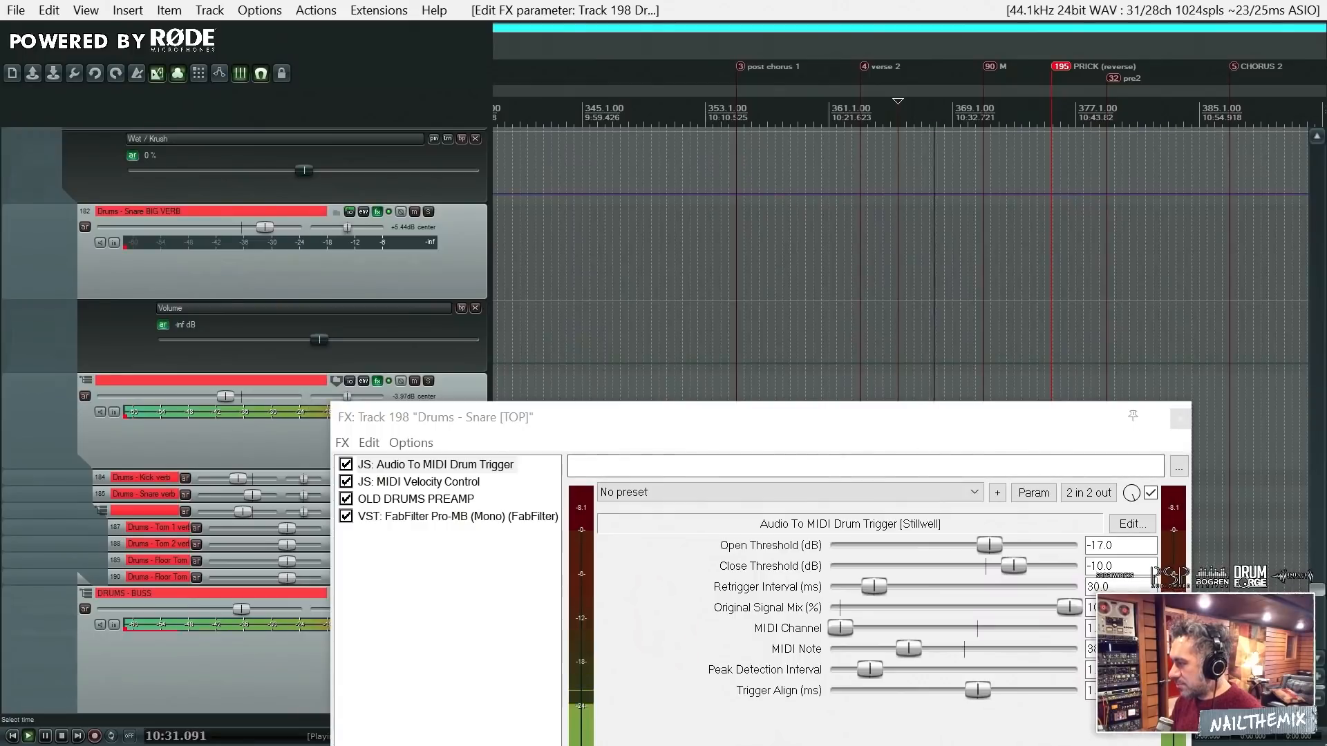
scroll(1320, 599, "down", 2)
scroll(1321, 598, "down", 10)
scroll(1322, 609, "up", 6)
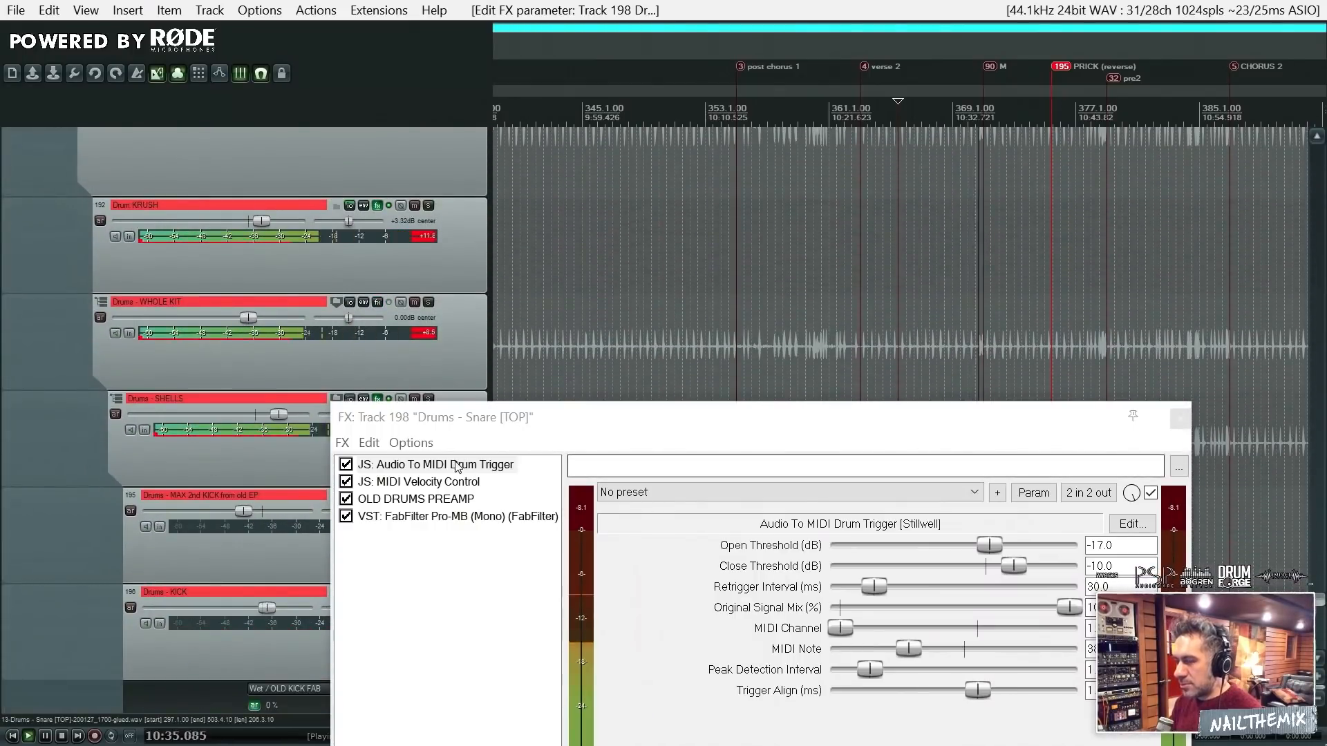
- Compare the Snare [TOP] sound by bypassing and re-enabling the Audio To MIDI Drum Trigger during playback, and stop the playback
left_click_drag(454, 413, 640, 388)
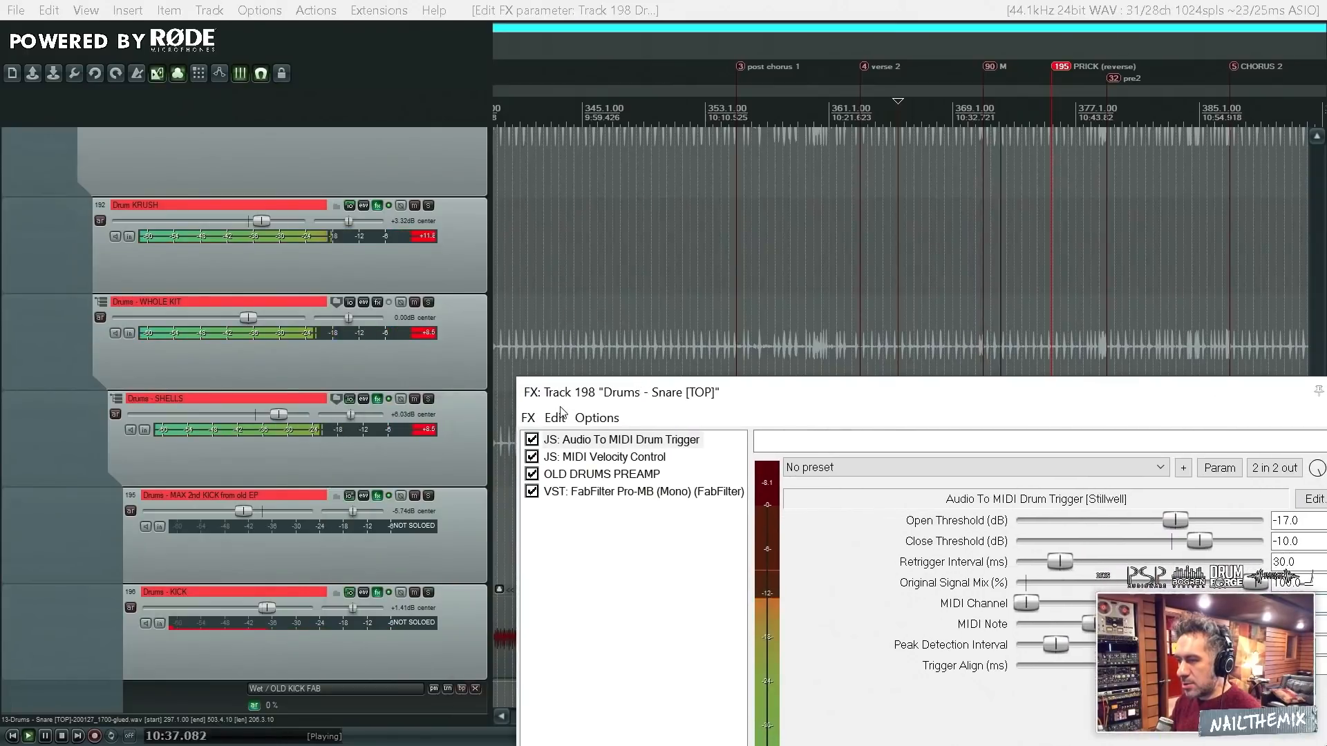
left_click(531, 439)
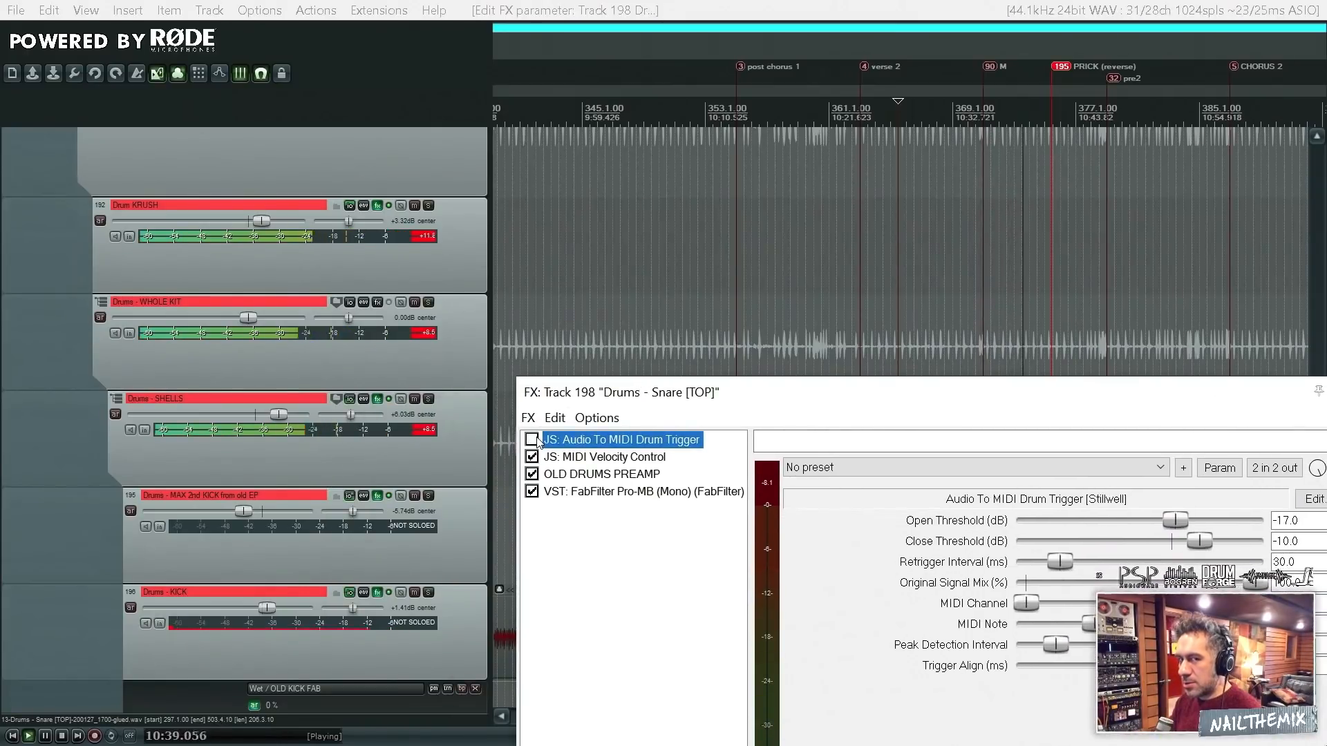
left_click(532, 439)
key("space")
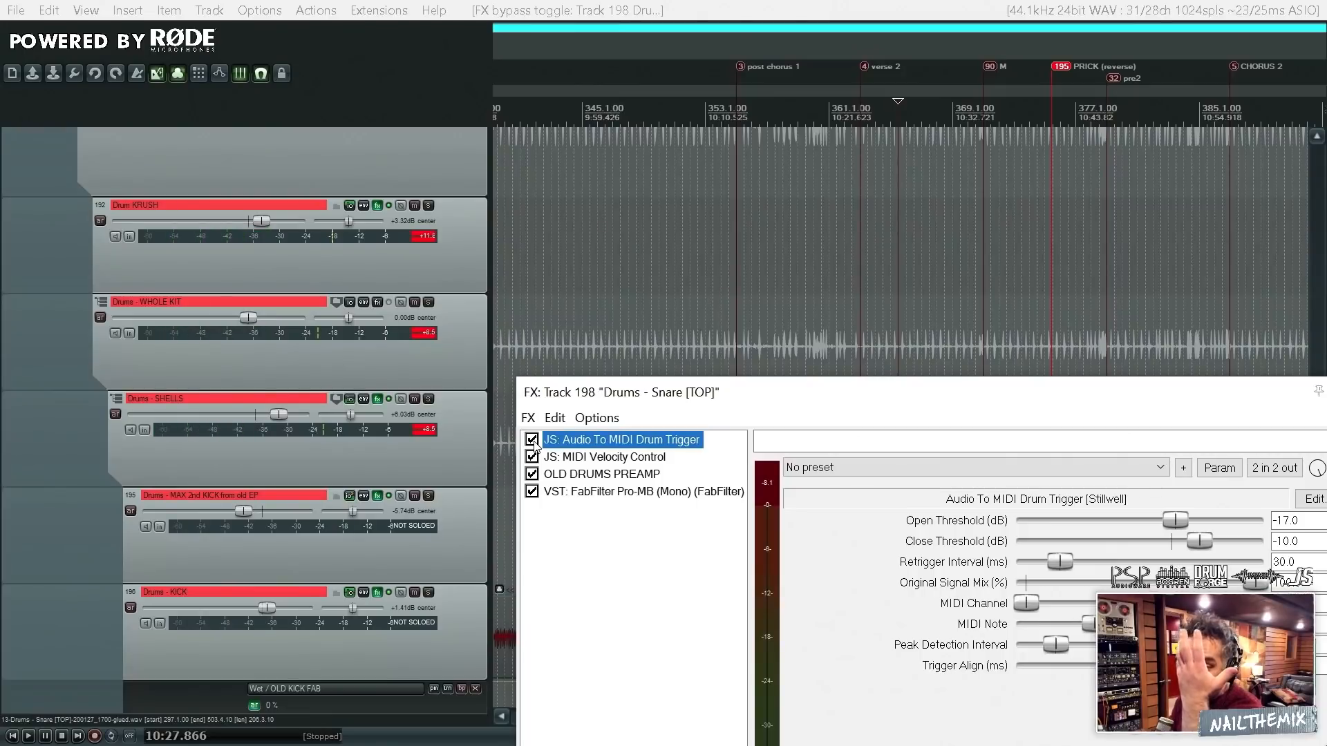
- Replay from 10:27.866 and bring the Audio To MIDI Drum Trigger settings of the Snare [TOP] chain fully into view
key("space")
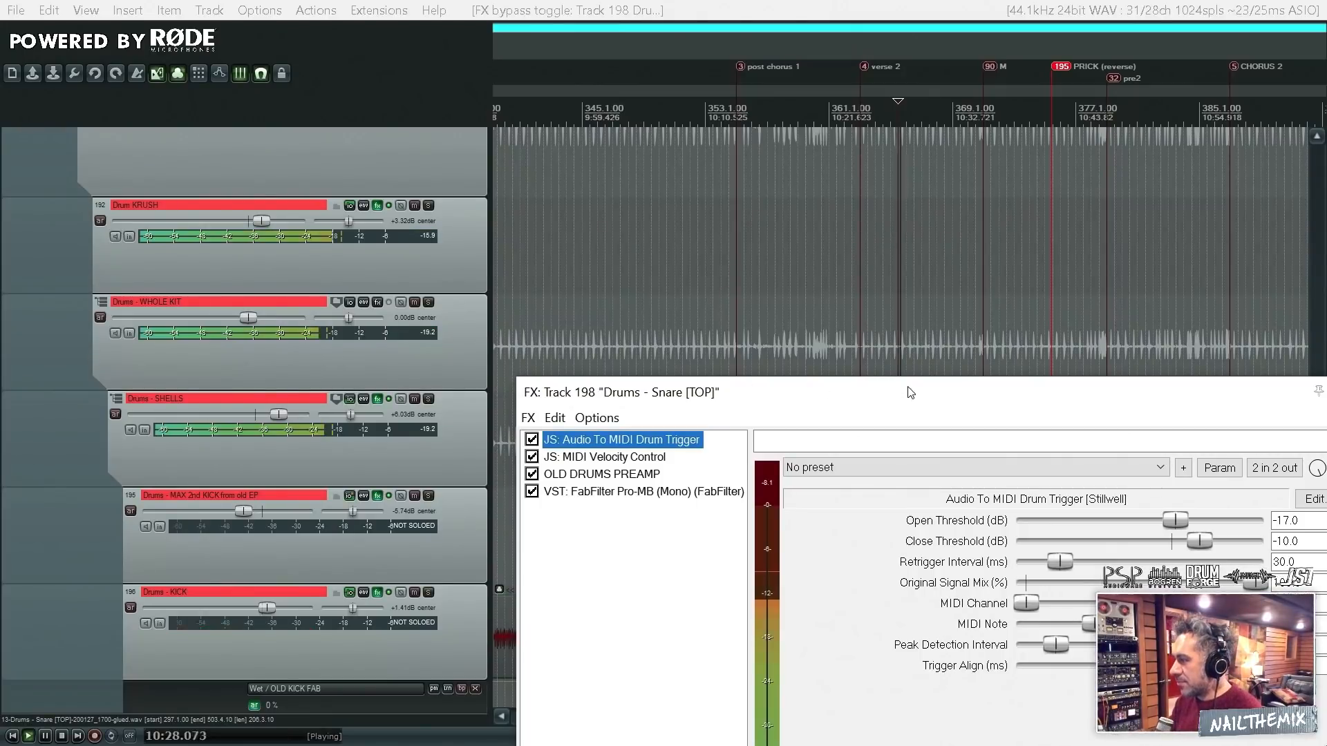
left_click_drag(906, 387, 466, 222)
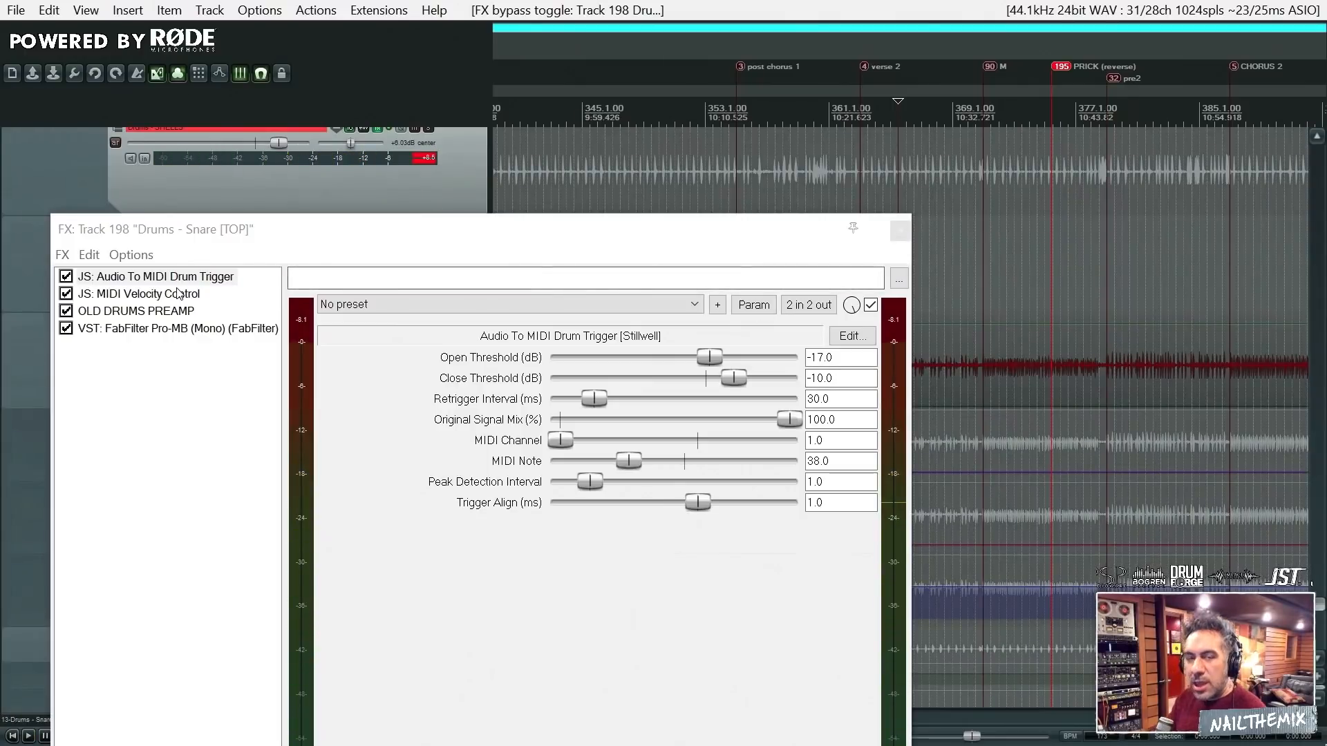
left_click(198, 294)
left_click(197, 283)
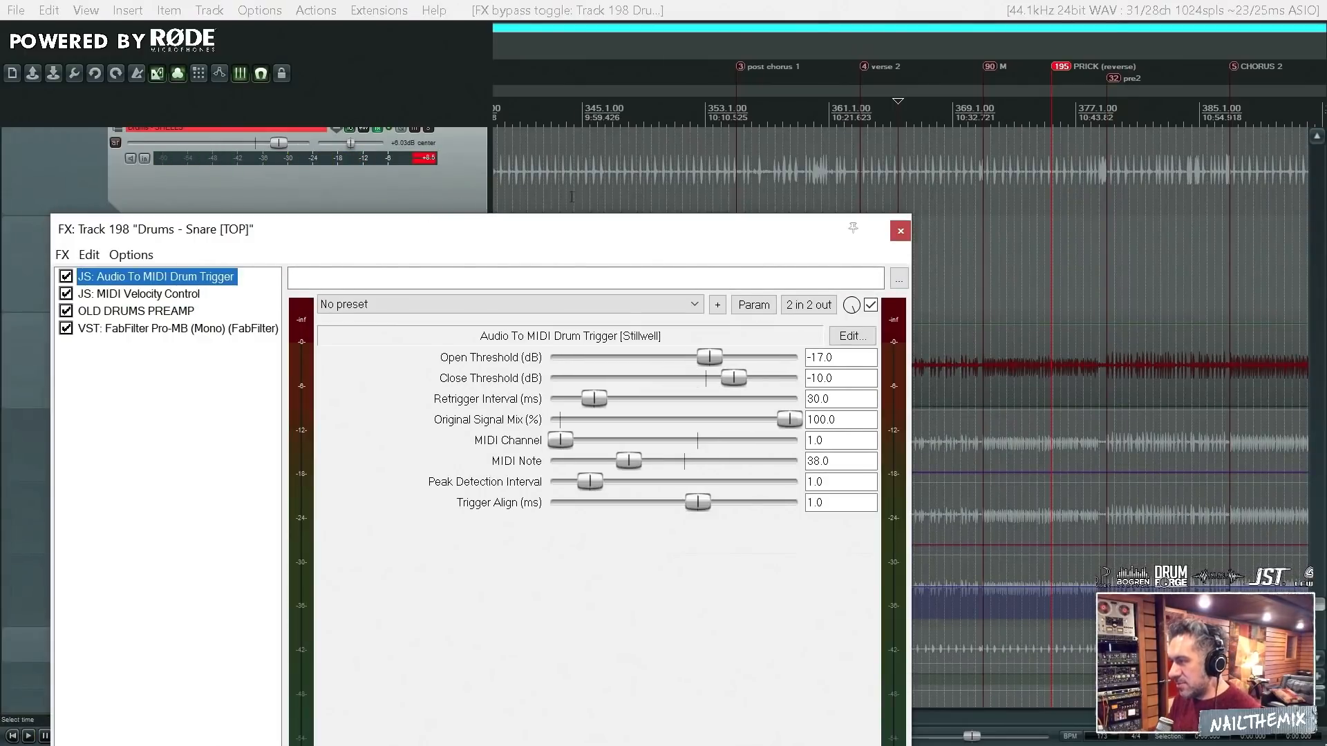
- Uncover the track list behind the FX window and check which effect is loaded on the Drums - Snare BIG VERB track
left_click_drag(755, 230, 1000, 405)
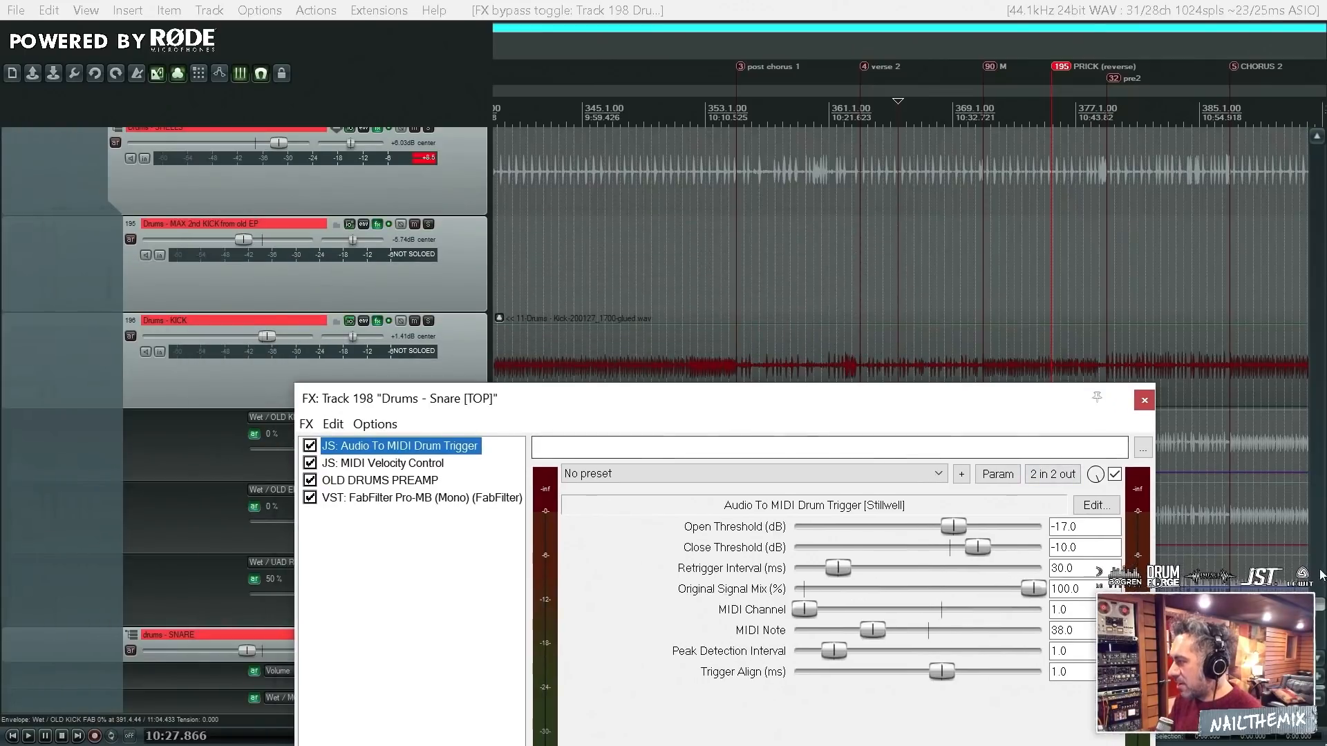
scroll(1322, 608, "up", 3)
scroll(1322, 609, "up", 10)
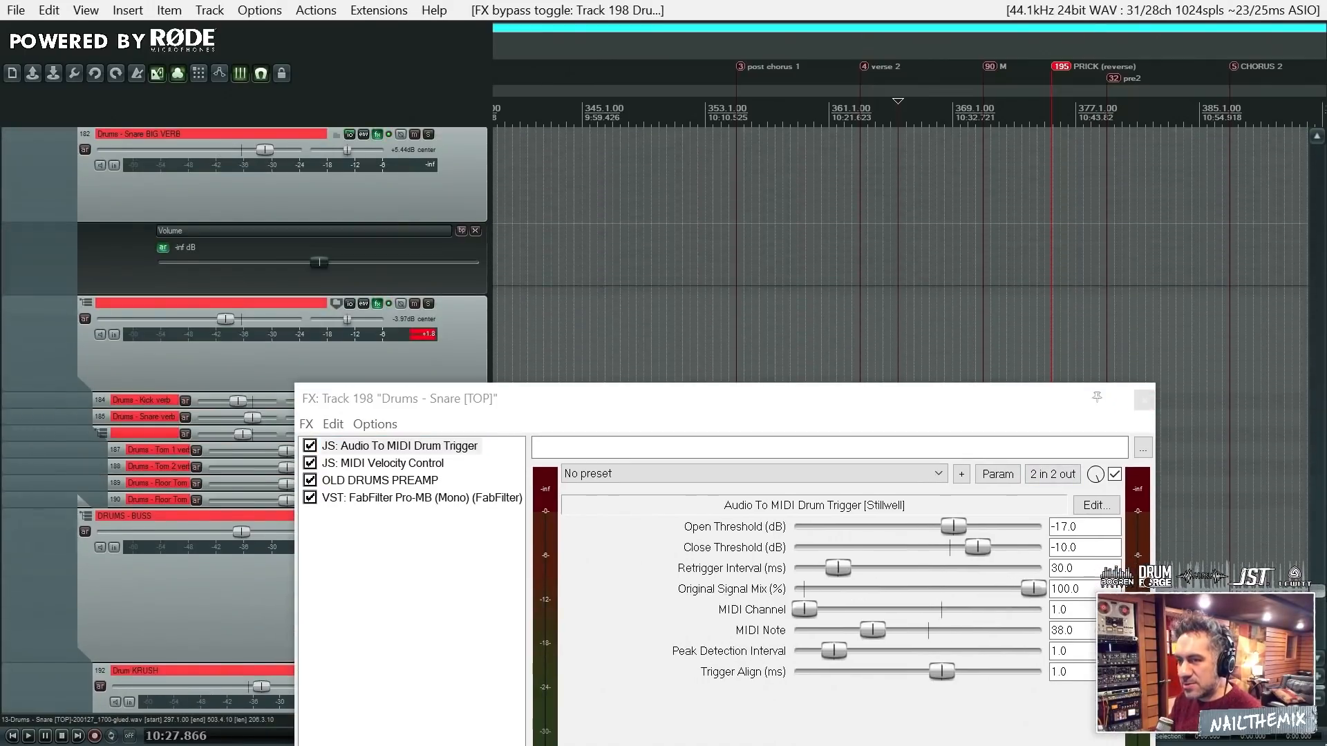
scroll(1322, 609, "up", 5)
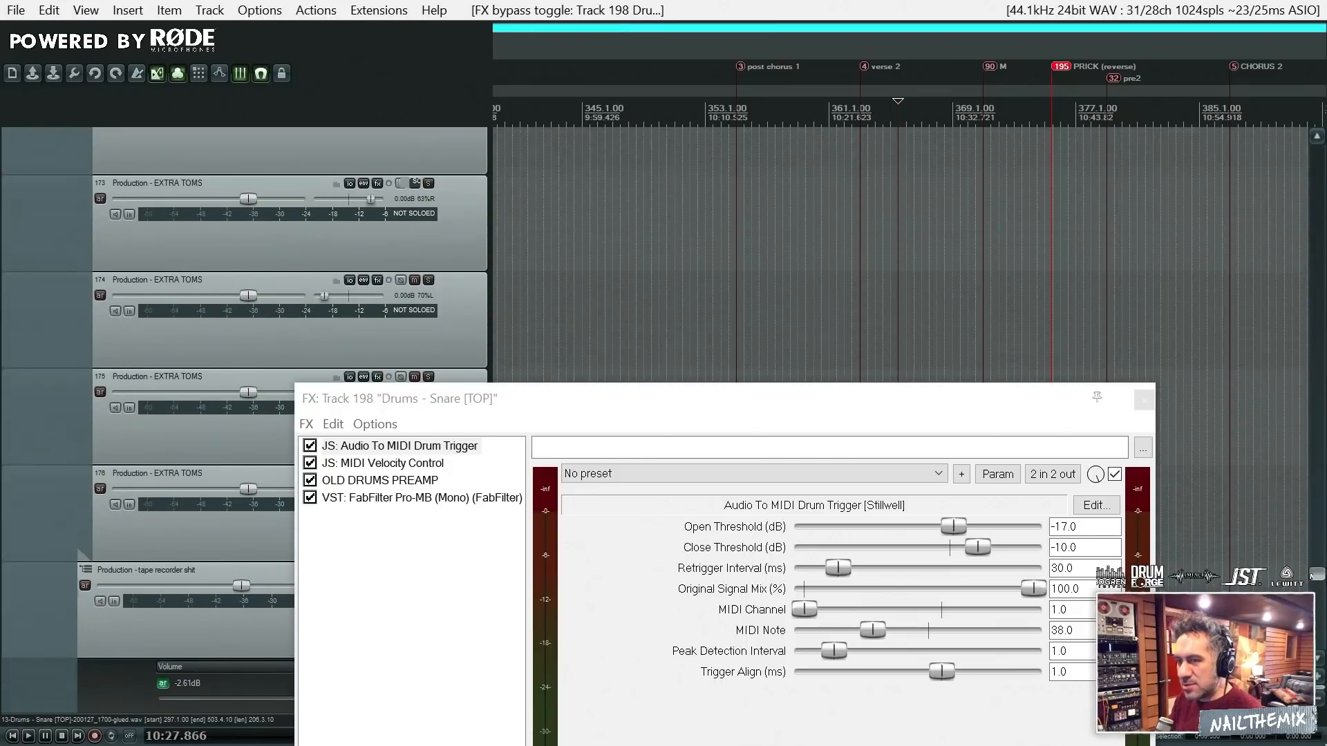
scroll(1321, 609, "down", 5)
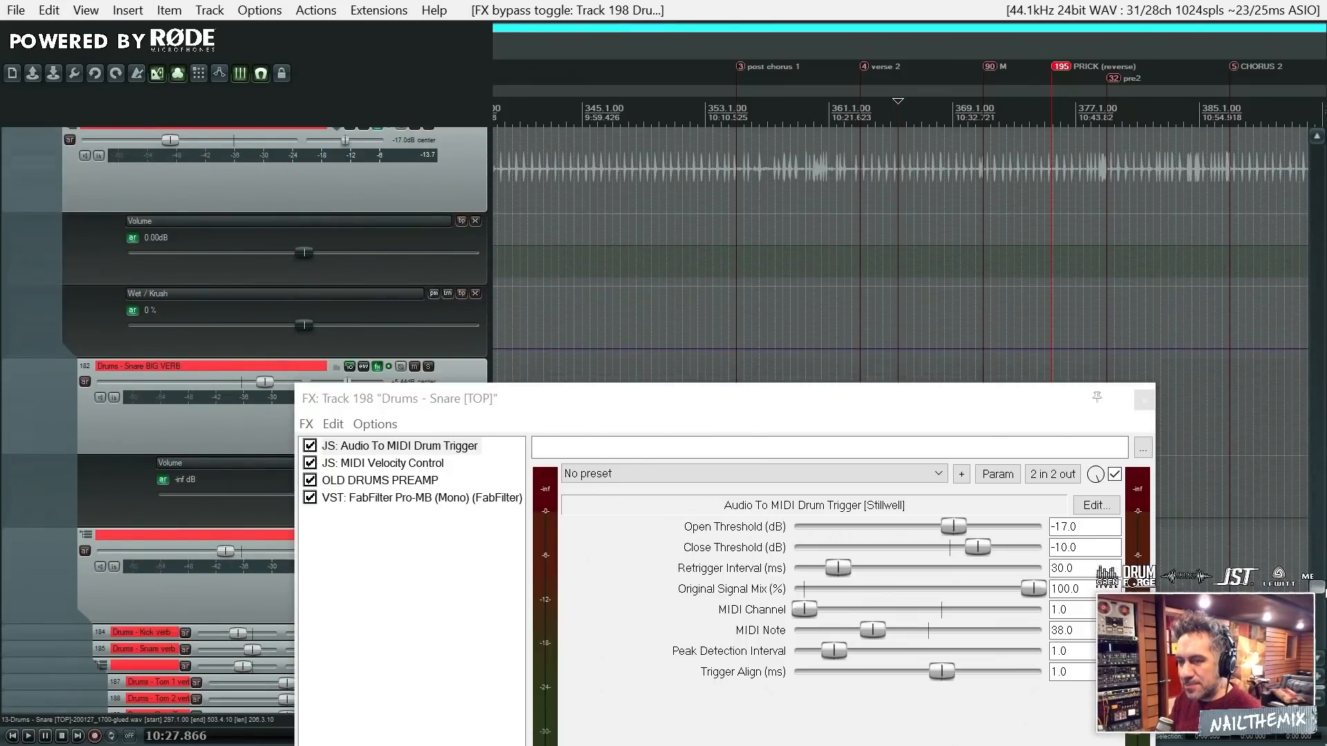
scroll(1322, 609, "down", 3)
scroll(1321, 608, "down", 1)
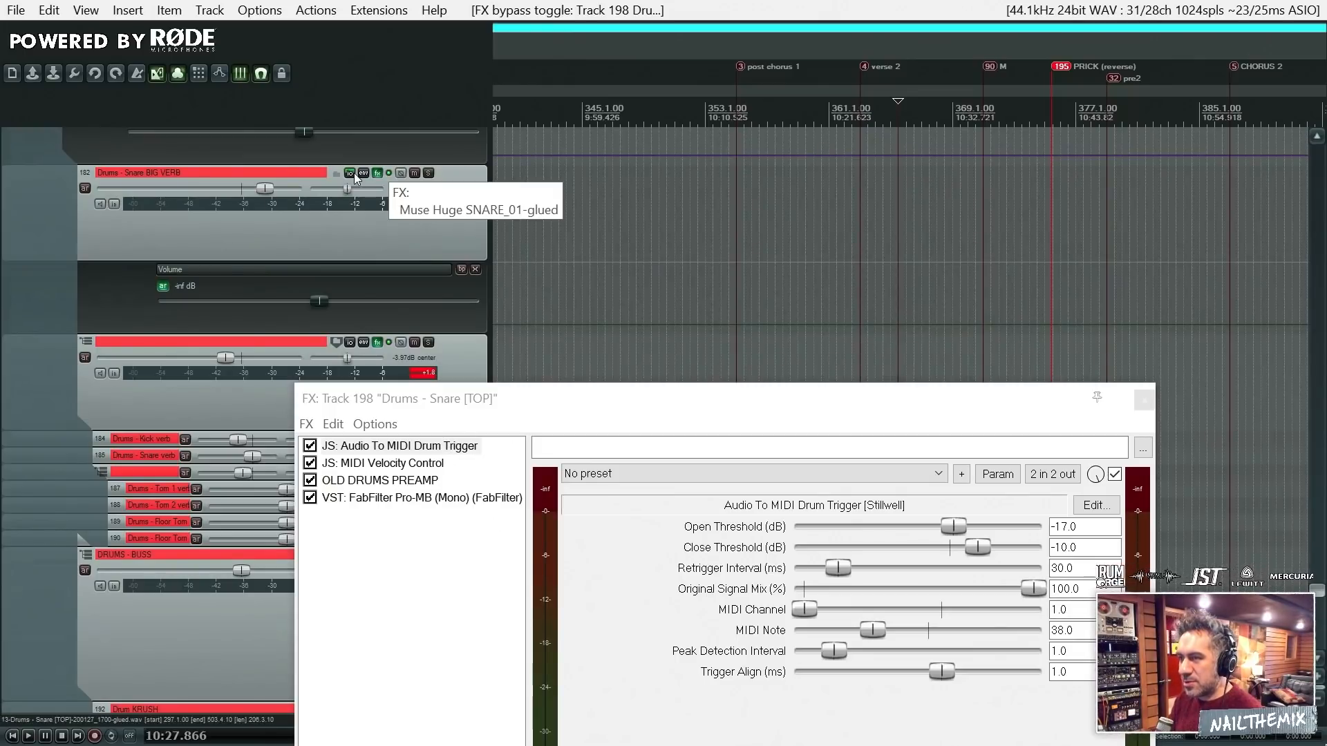
mouse_move(353, 172)
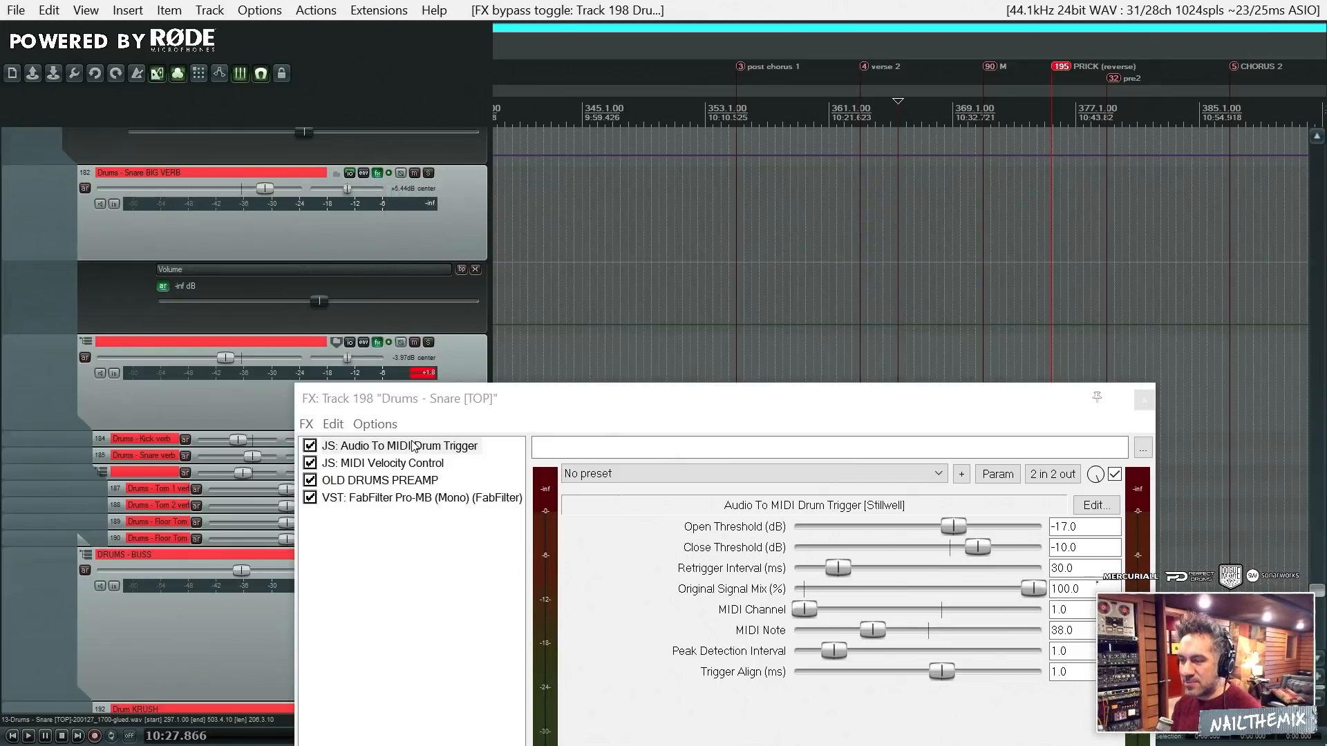
- Review the drum trigger and MIDI Velocity Control settings in the Snare [TOP] chain, and close the FX window
left_click(438, 447)
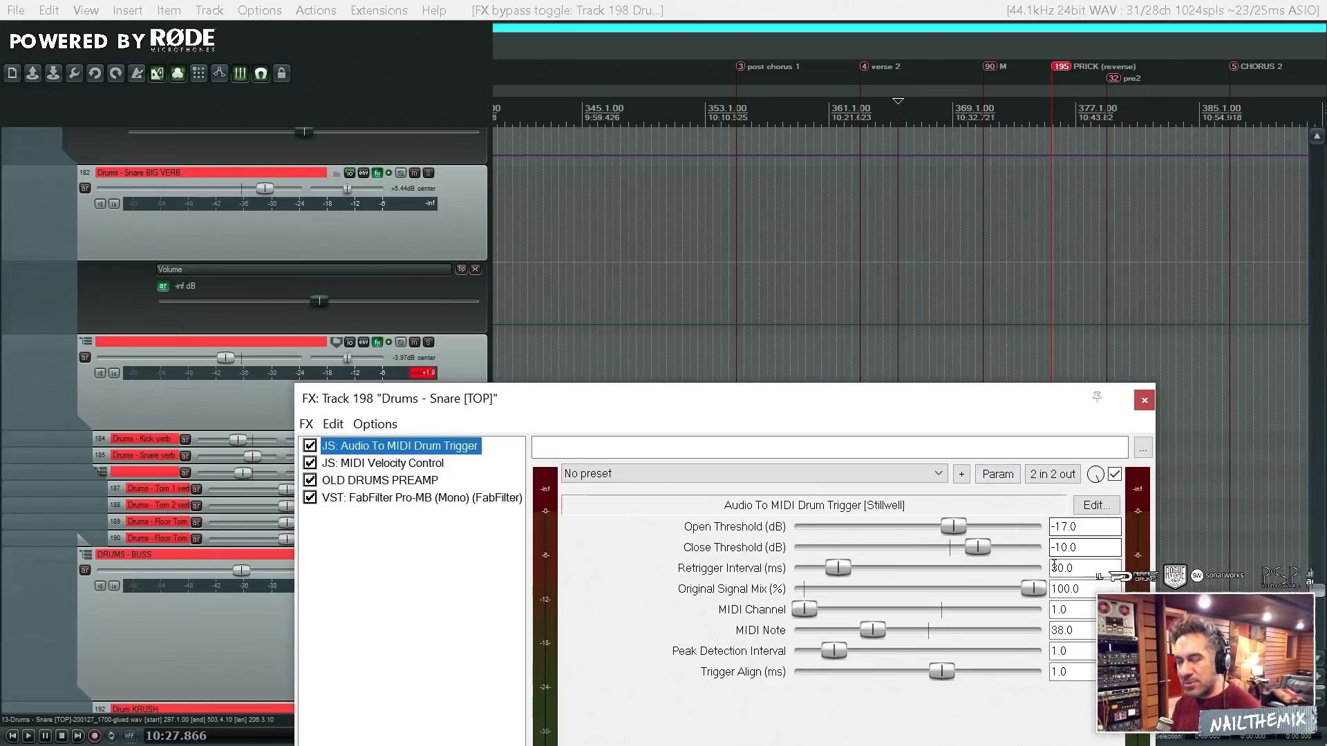
left_click(400, 465)
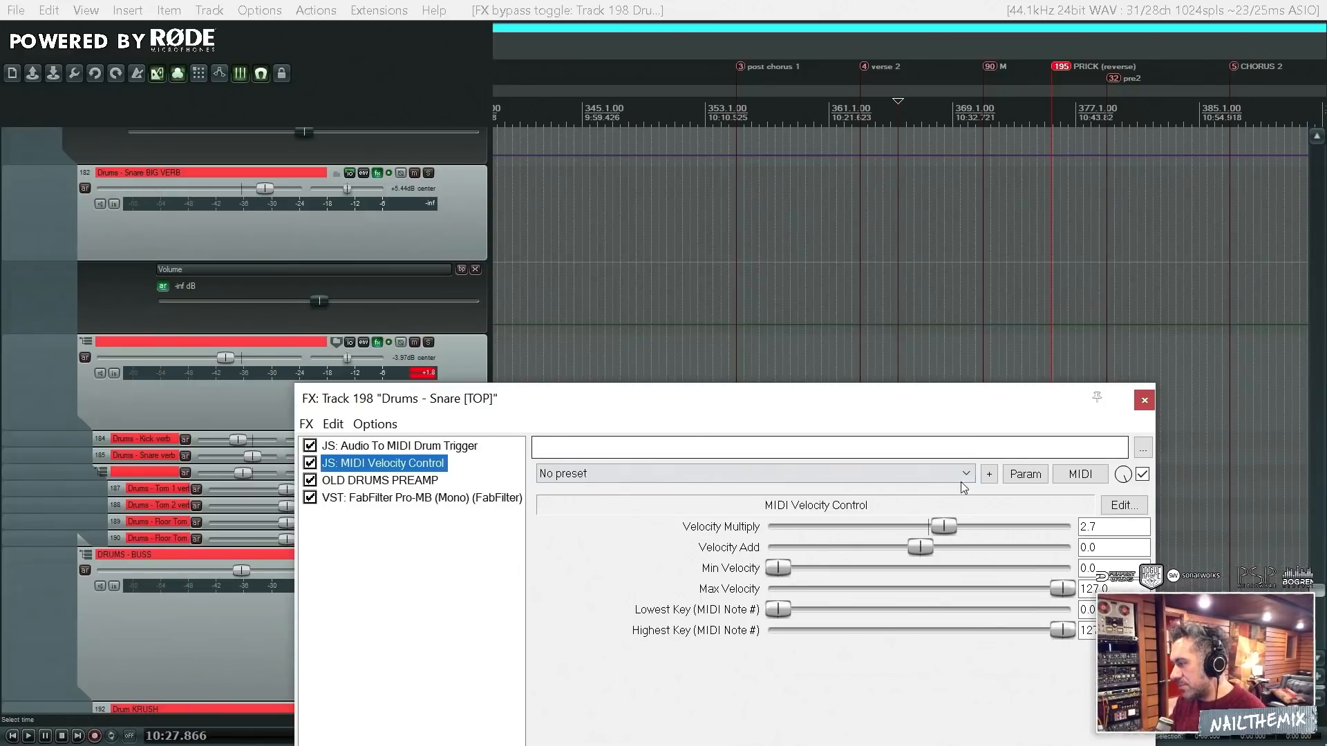
left_click_drag(965, 413, 927, 250)
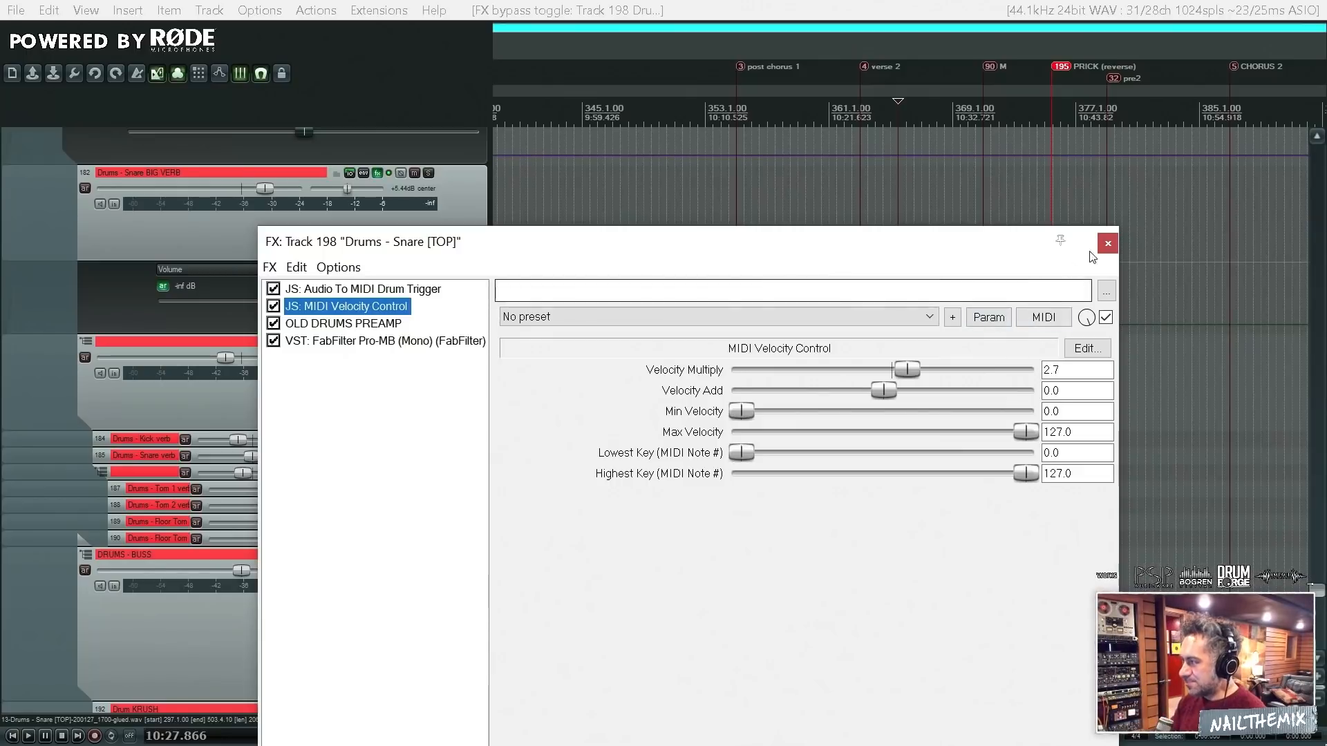
left_click(1108, 245)
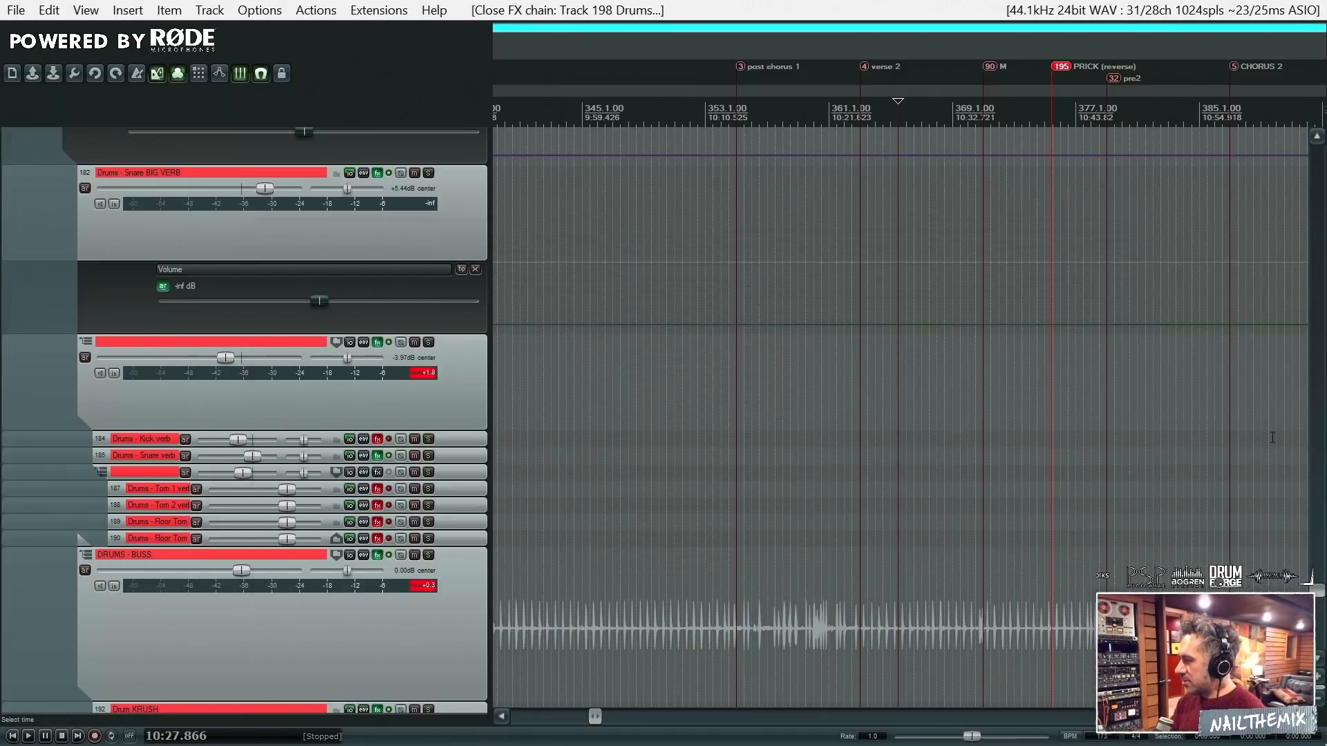
- Review the Snare [TOP] track's MIDI sends to Snare BIG VERB and Snare verb in its routing, and close the routing window
left_click_drag(1321, 596, 1321, 617)
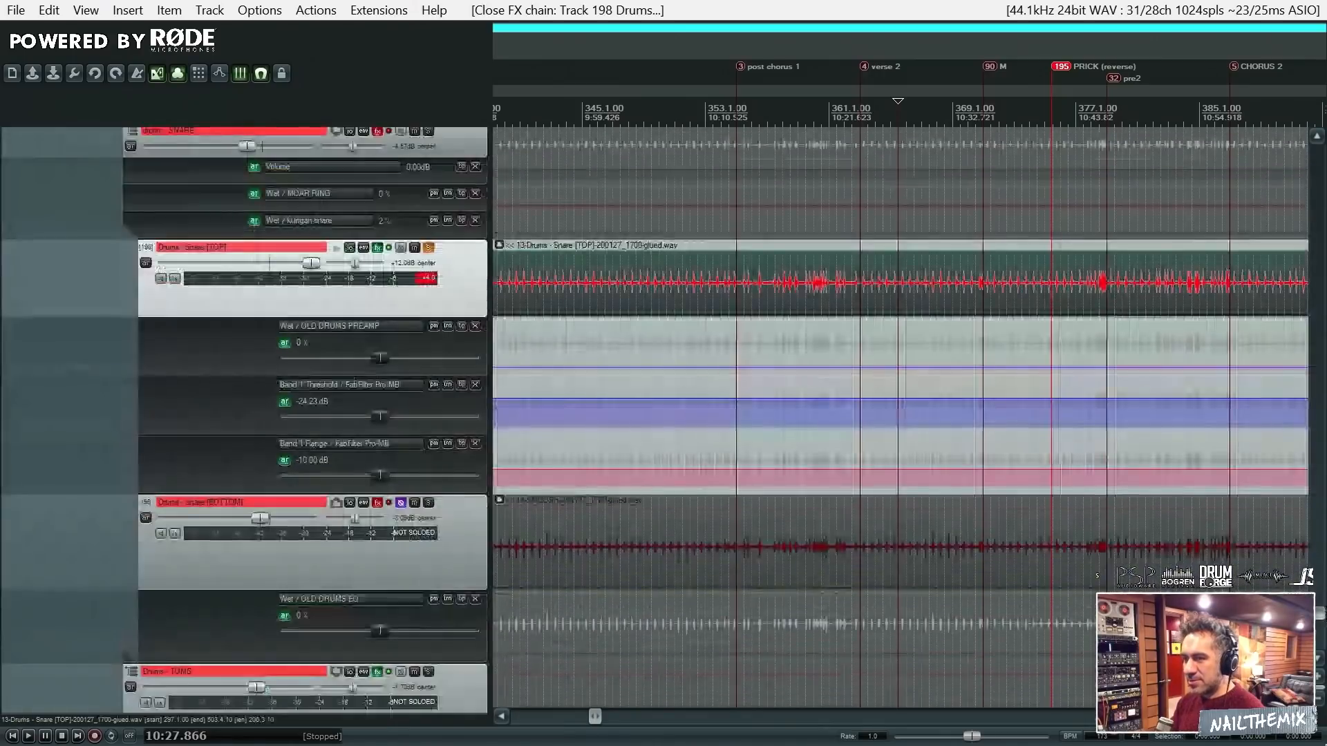
left_click(349, 249)
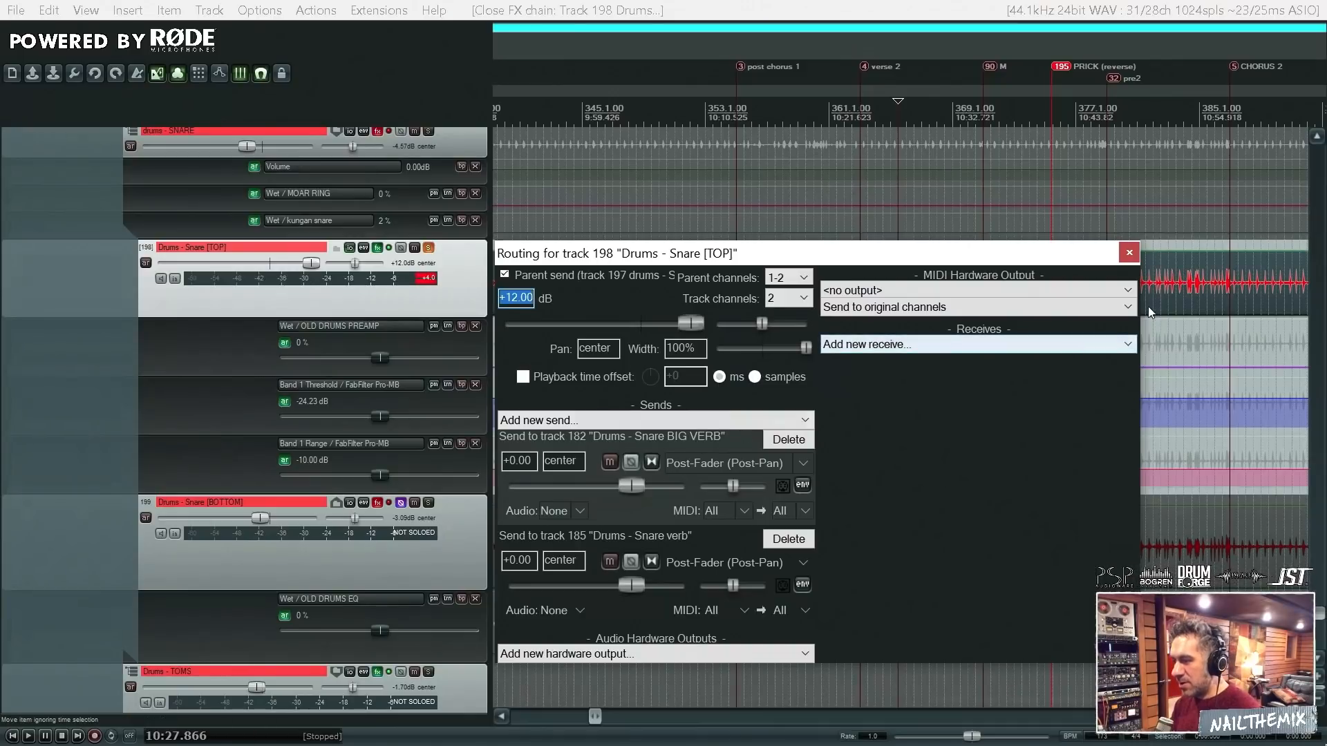
left_click(1130, 254)
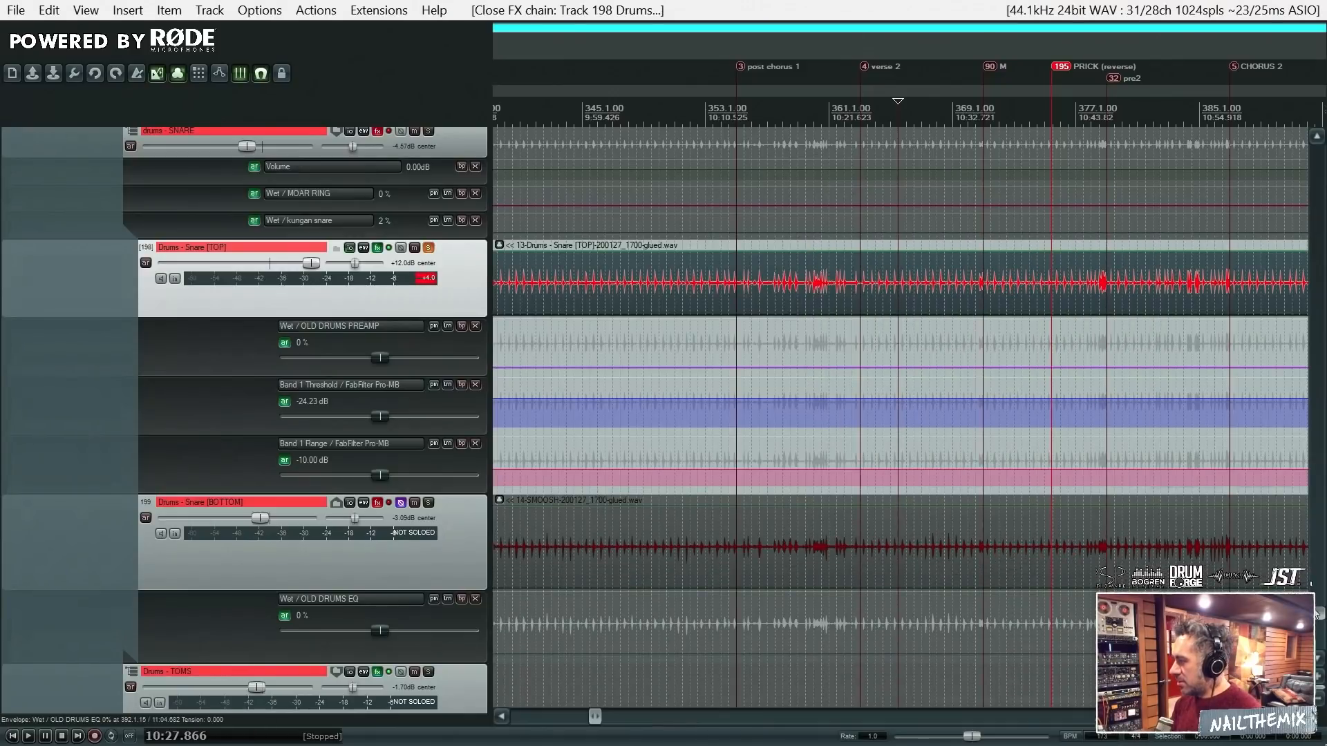
- Solo the Drums - Snare BIG VERB track, play it from 10:27.866 and open its FX chain with the ReaSamplOmatic5000 sampler
scroll(1322, 608, "up", 5)
scroll(1322, 608, "up", 10)
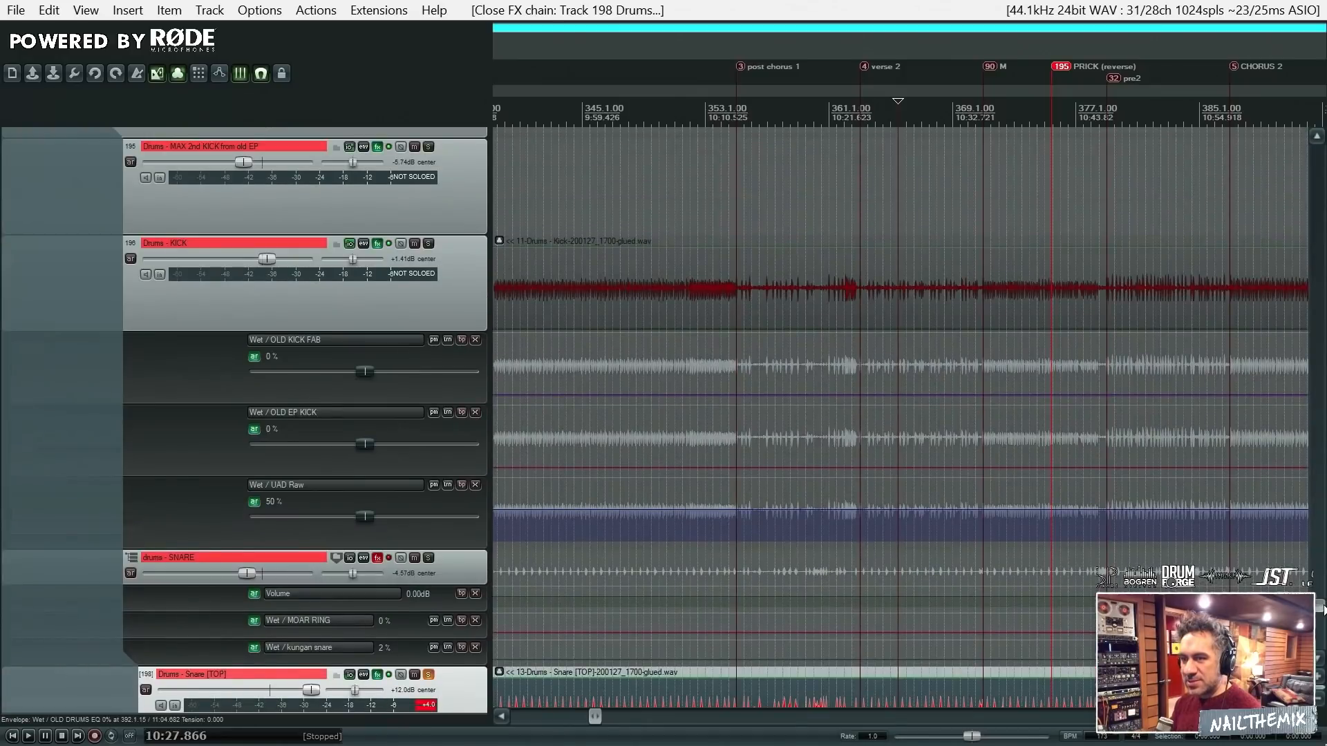
scroll(1322, 608, "up", 4)
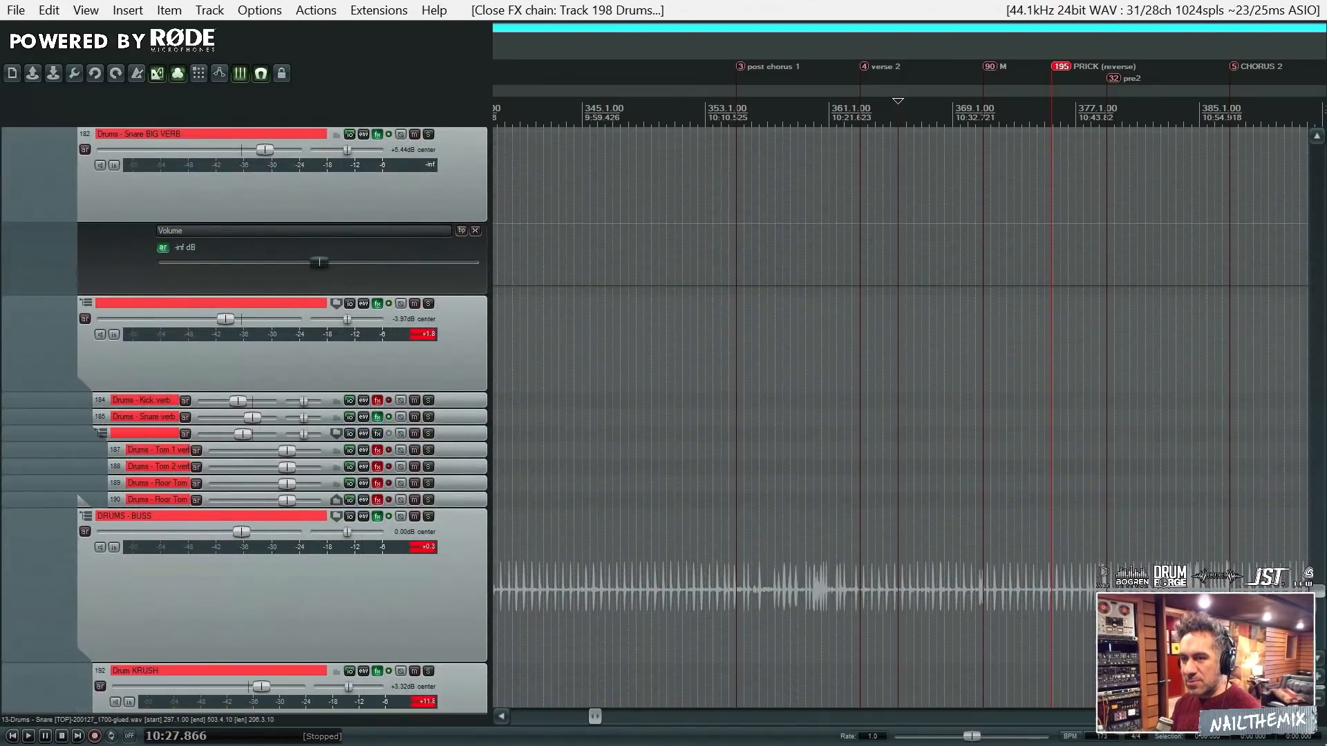
left_click(429, 328)
key("space")
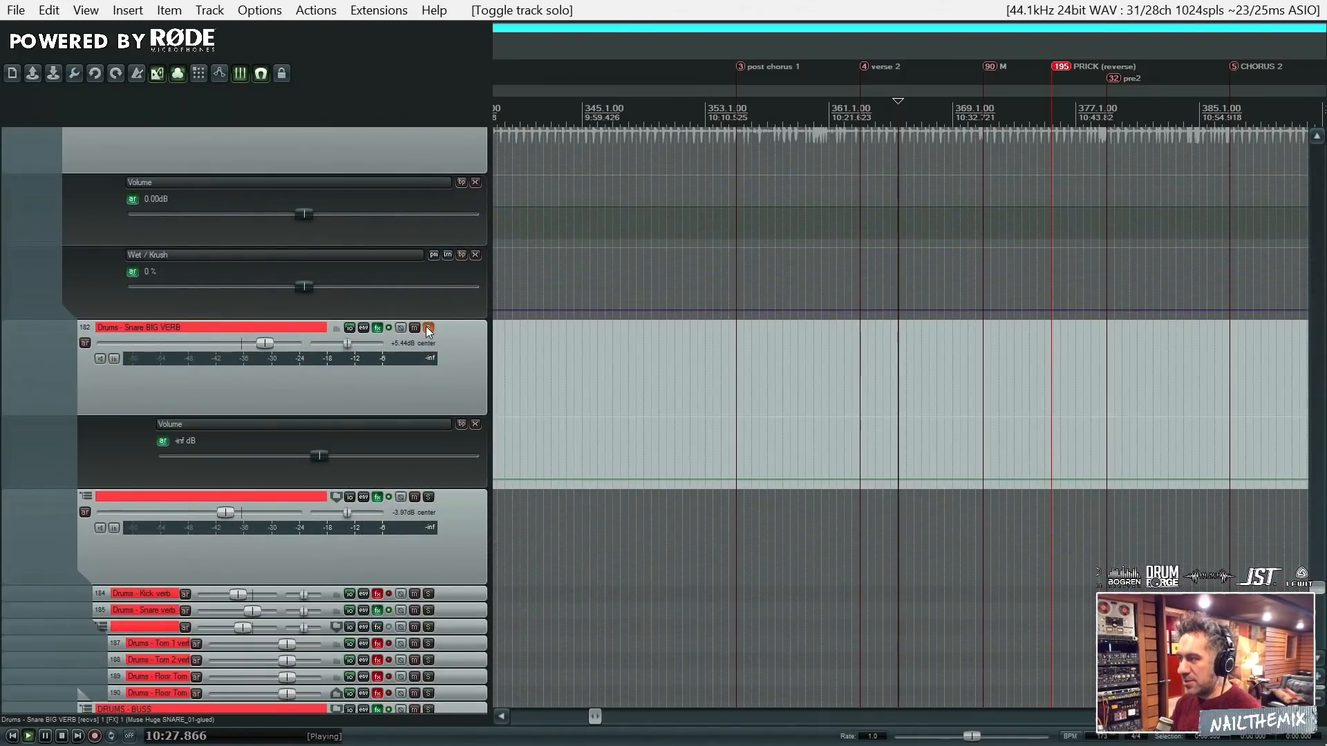
left_click(380, 327)
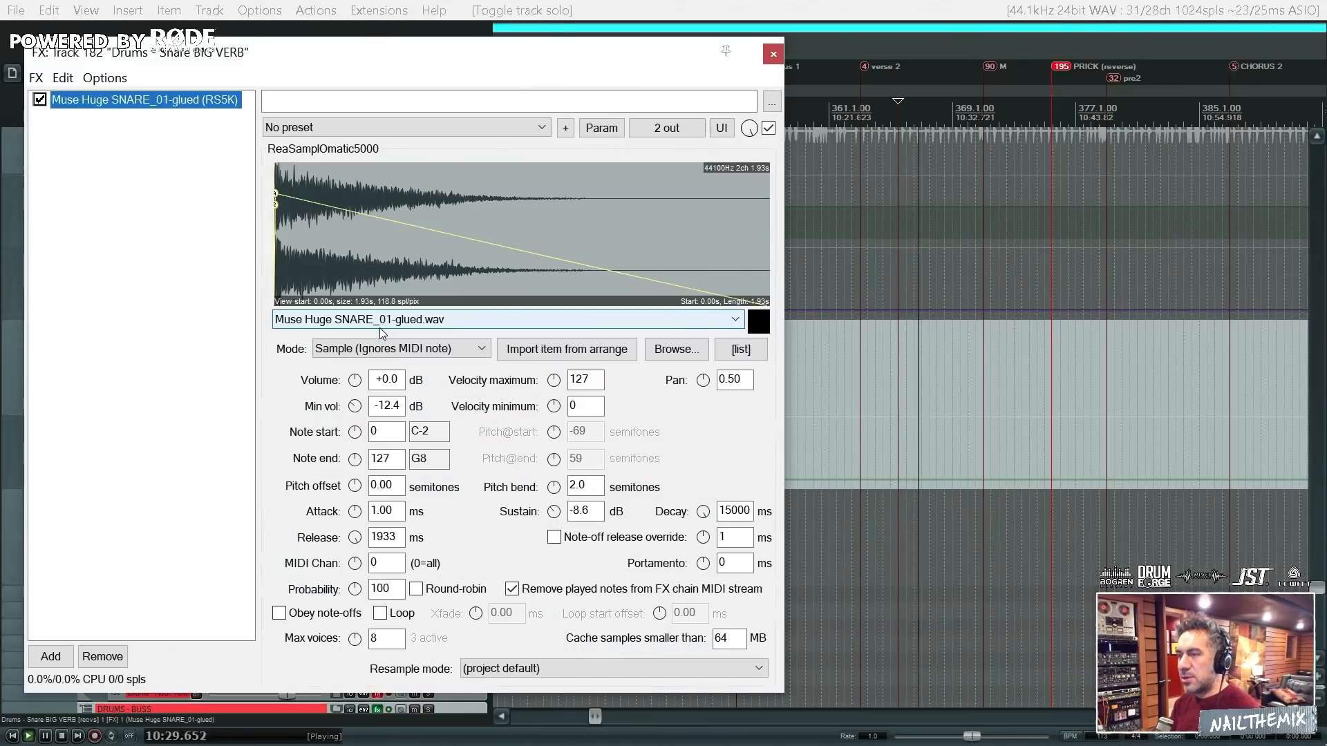
key("space")
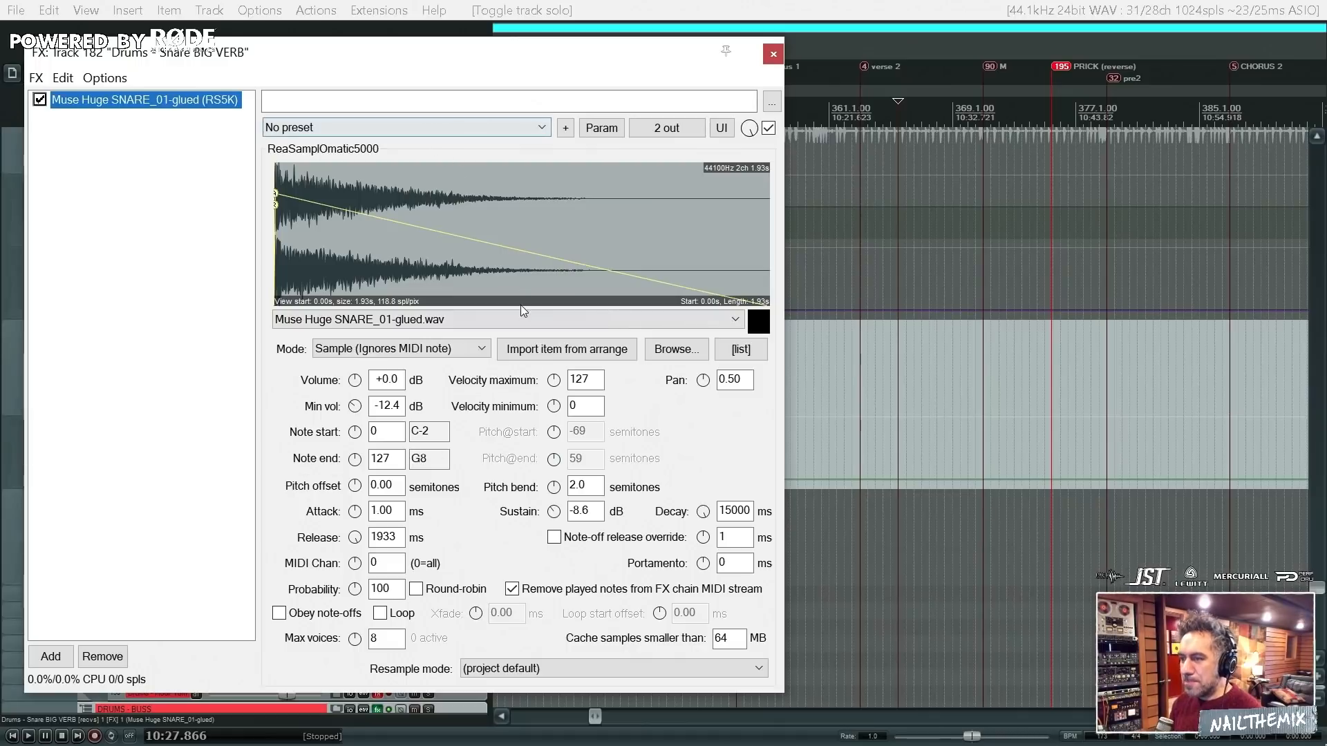
- Inspect the list of snare samples available in ReaSamplOmatic5000, keeping Muse Huge SNARE_01-glued.wav as the loaded sample
left_click(539, 320)
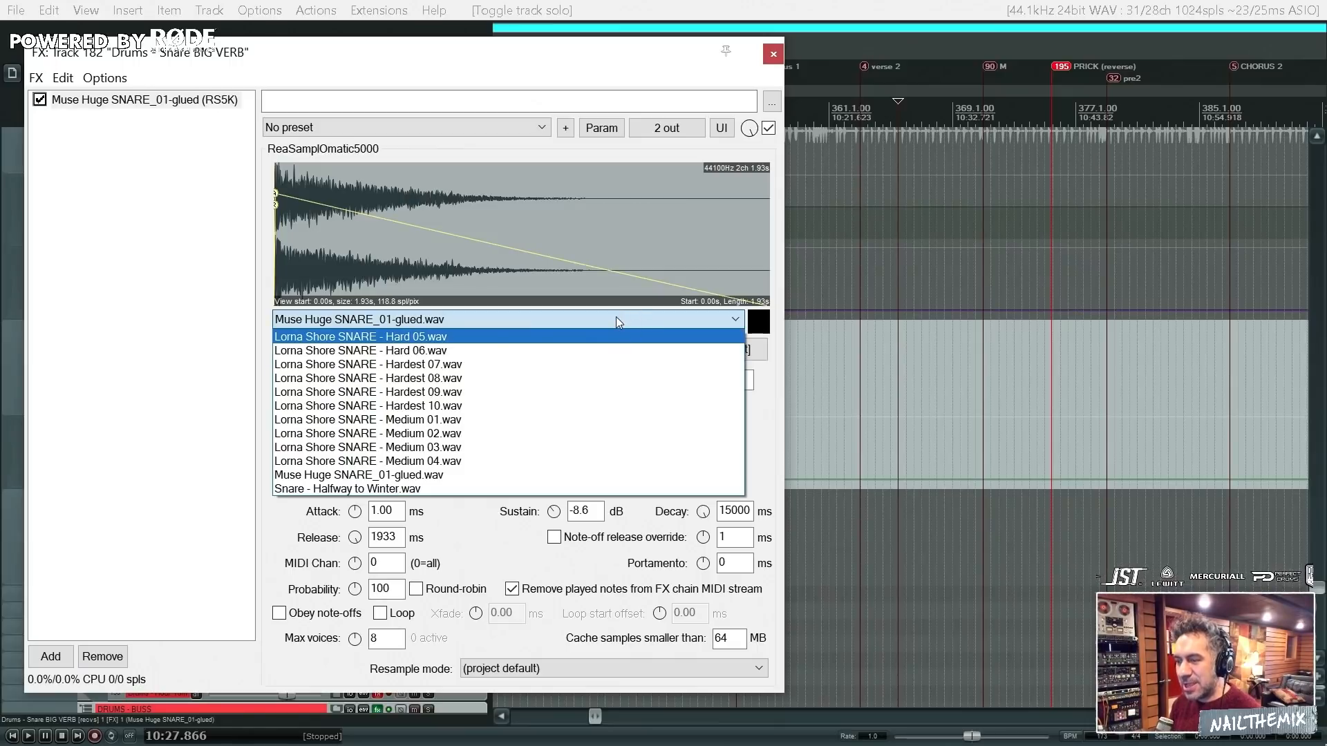
left_click(403, 318)
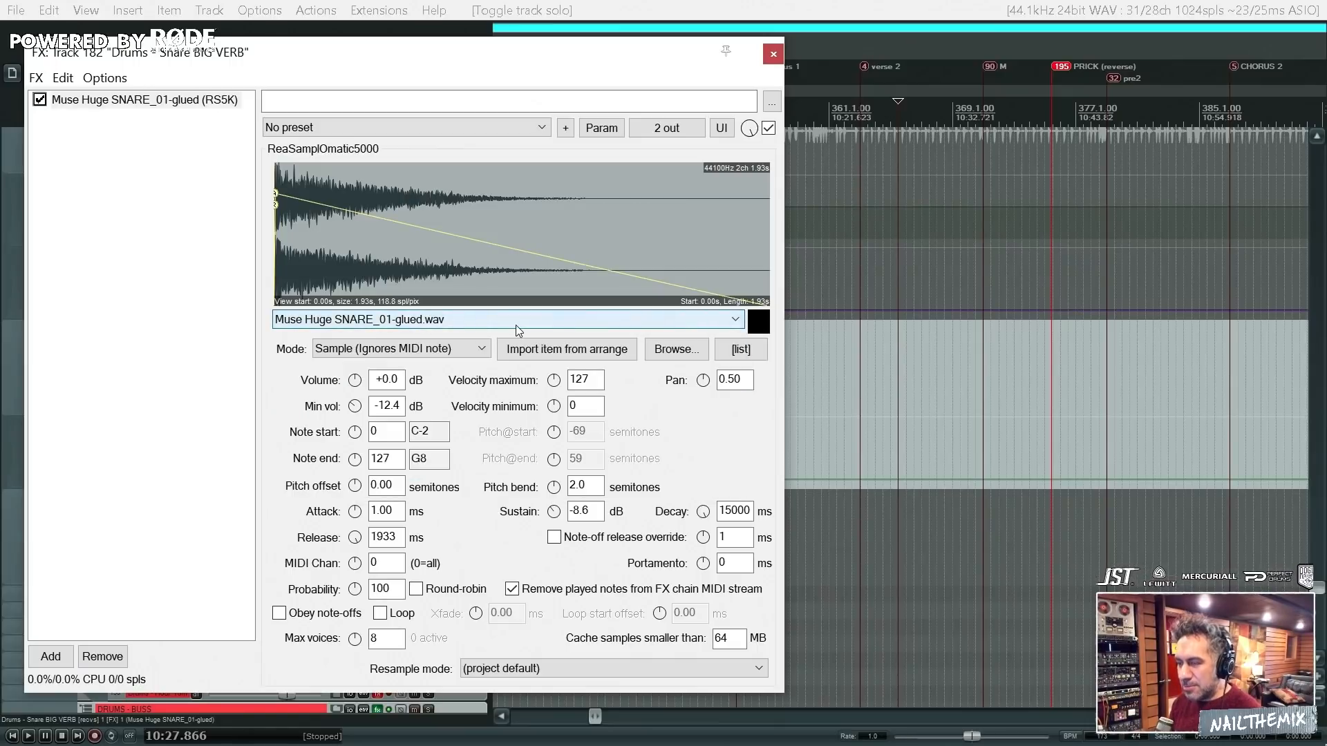
left_click(688, 321)
left_click(688, 321)
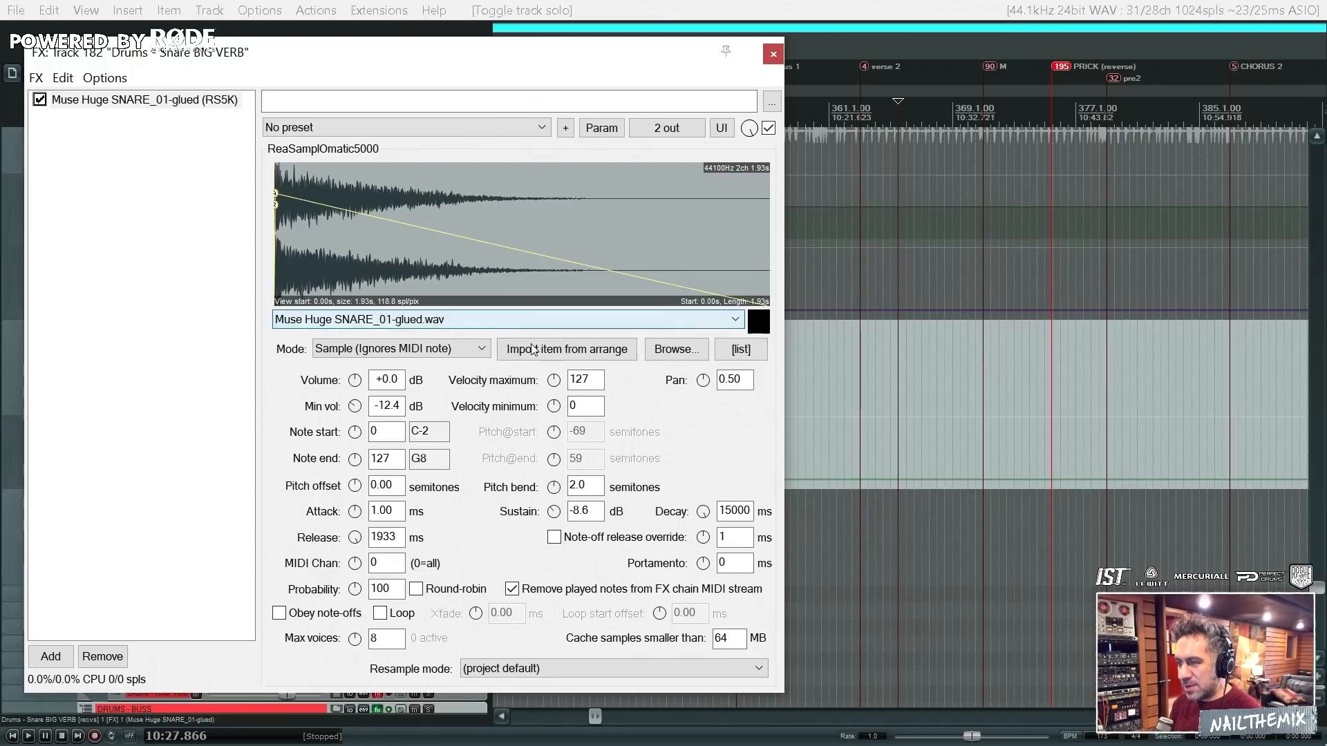
left_click(570, 319)
left_click(612, 324)
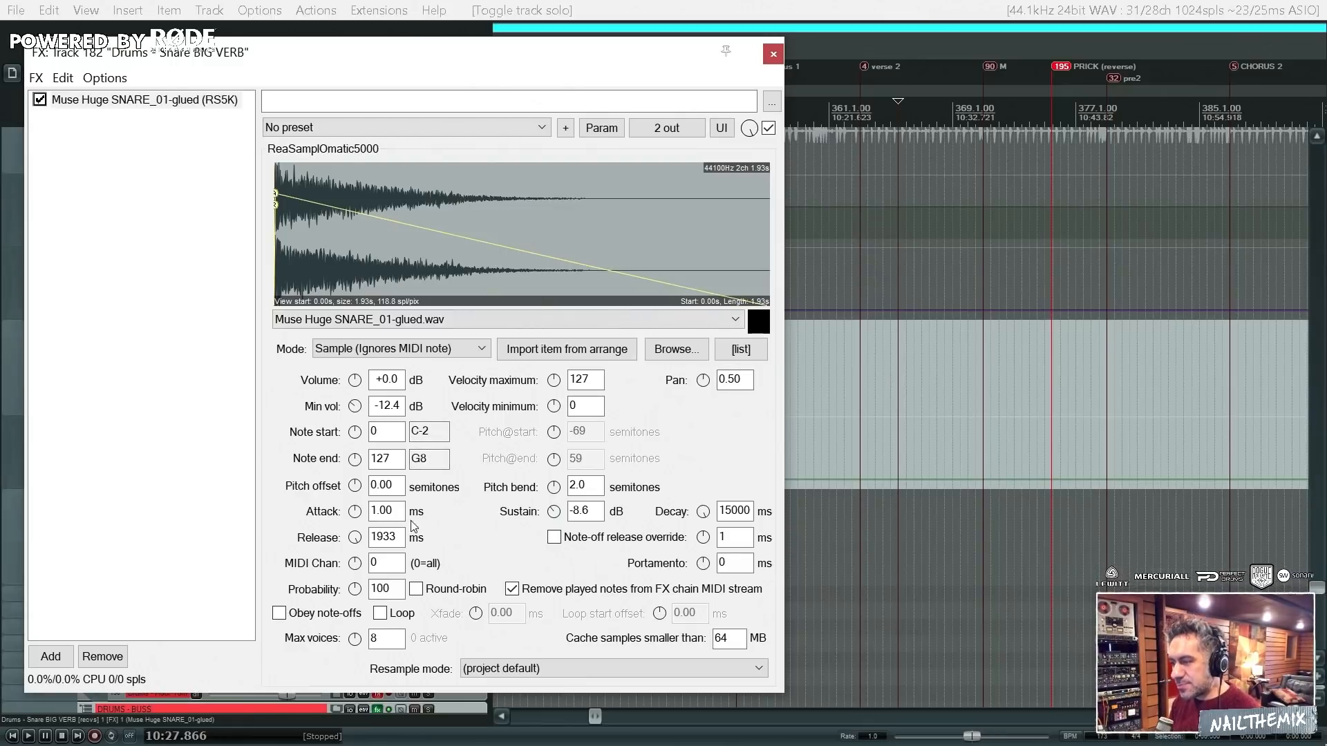
- Move the solo from Drums - Snare BIG VERB to Drums - Snare verb and play it from 10:27.866
left_click(571, 401)
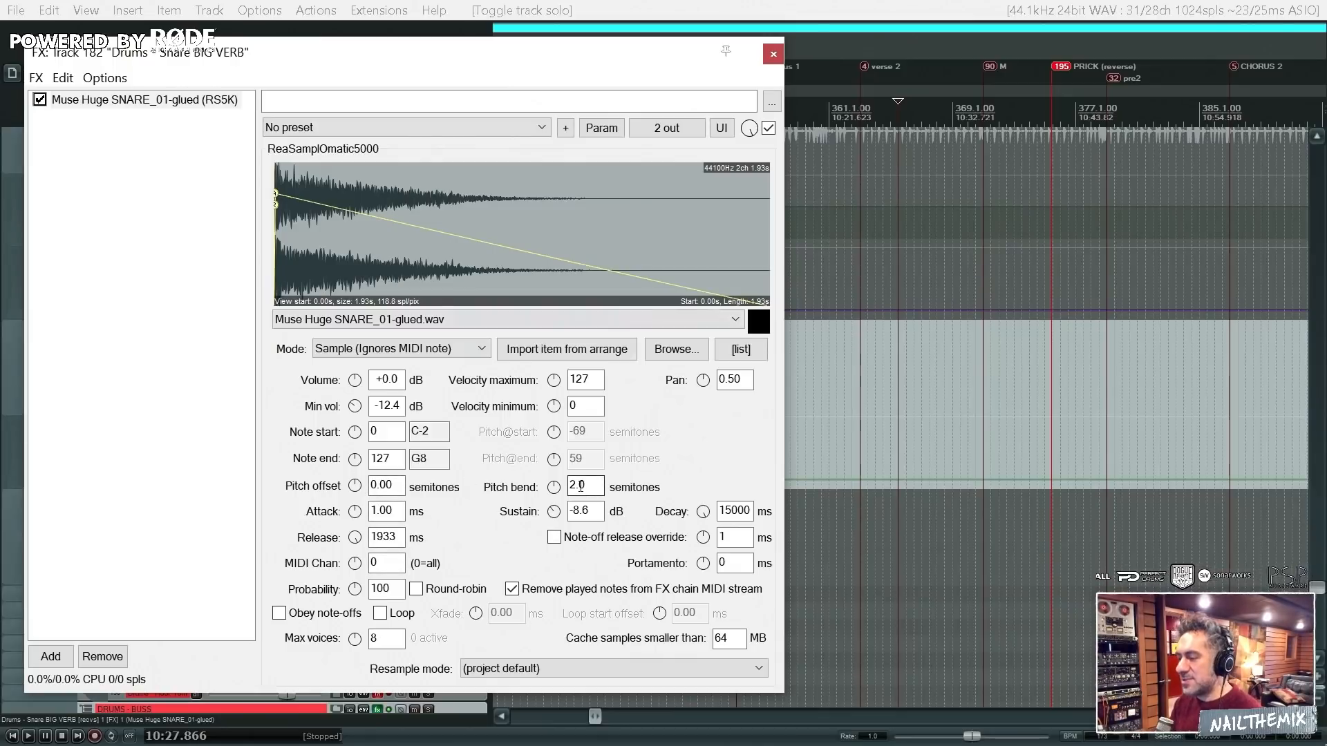
left_click(779, 52)
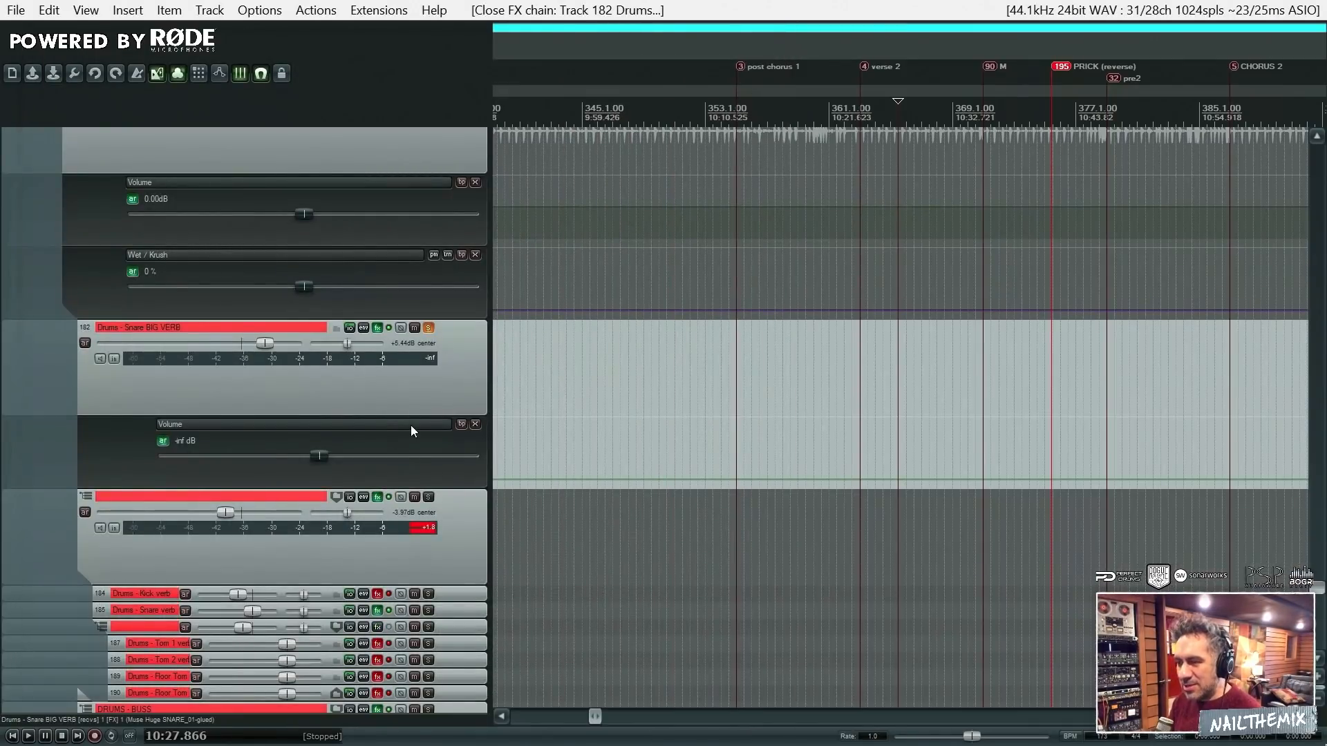
left_click(428, 328)
left_click(429, 610)
key("space")
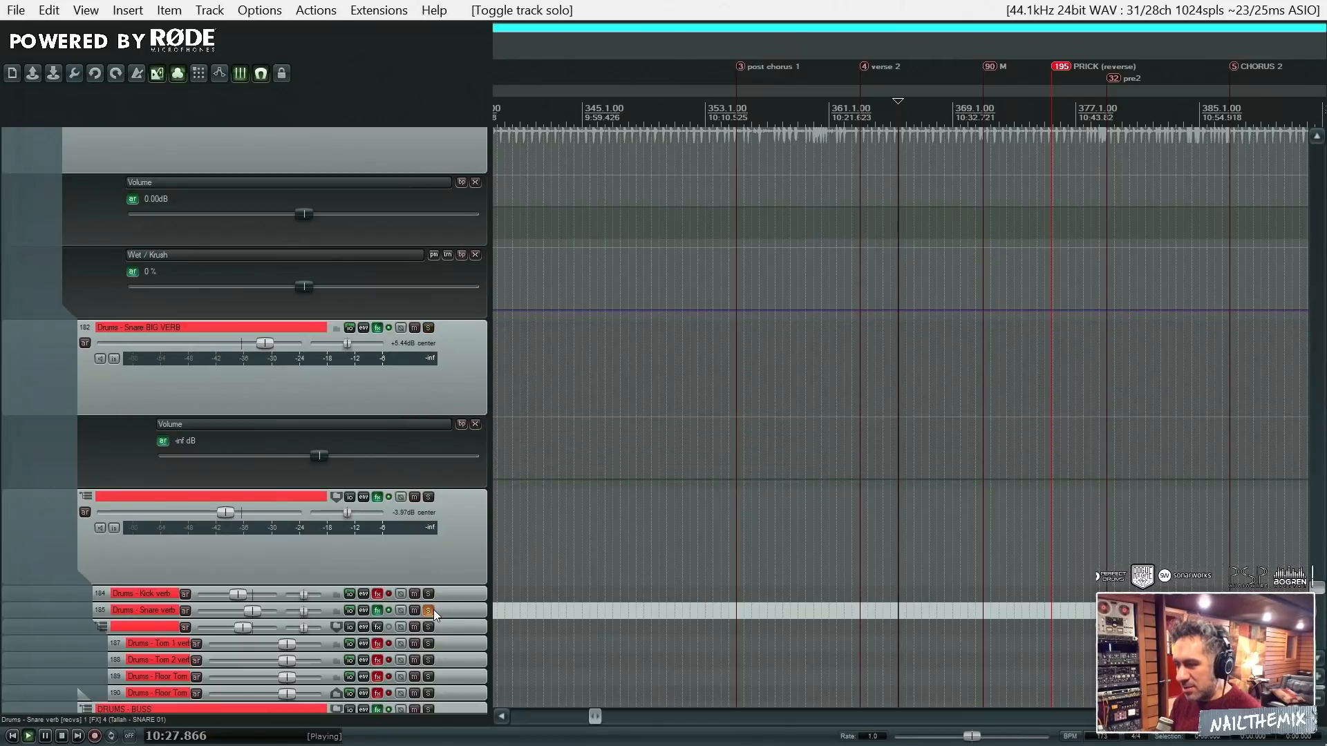
- Open the Drums - Snare verb FX chain, stop playback and look through the Tallah - SNARE 01 to 04 samplers
left_click(378, 610)
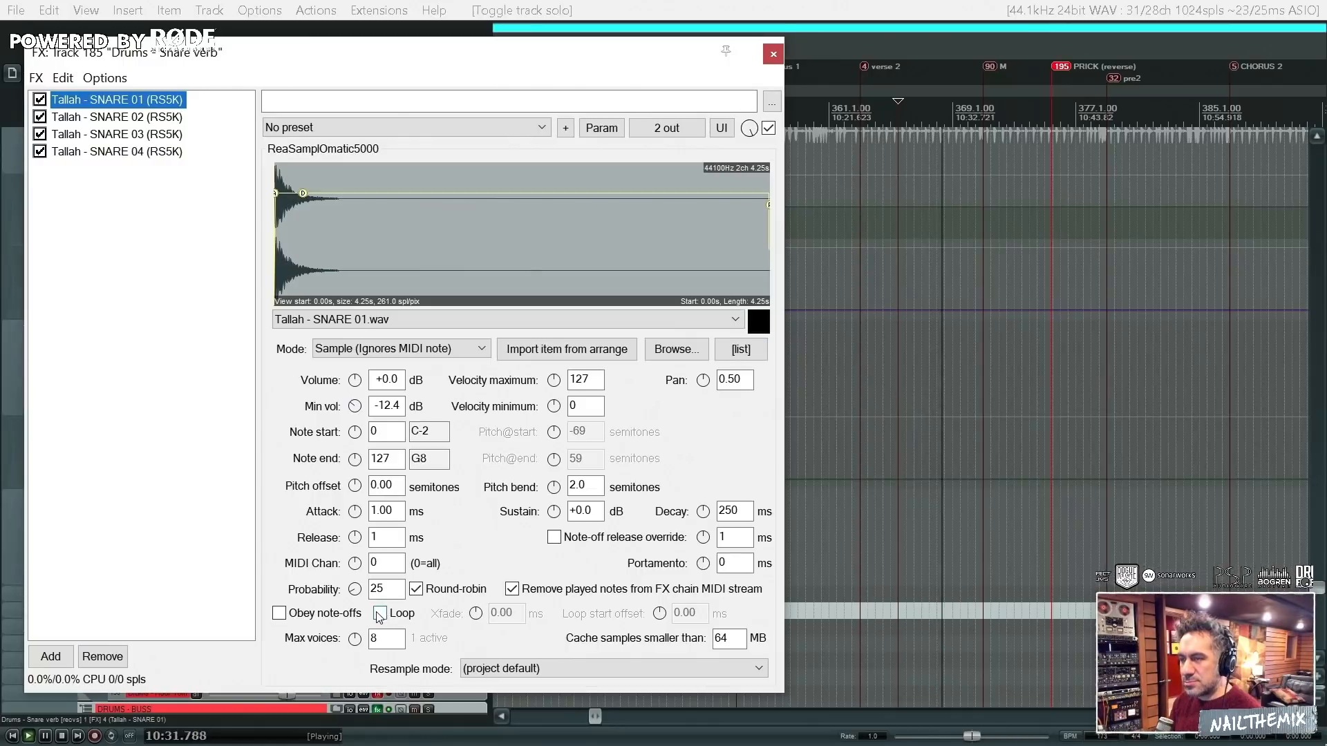
key("space")
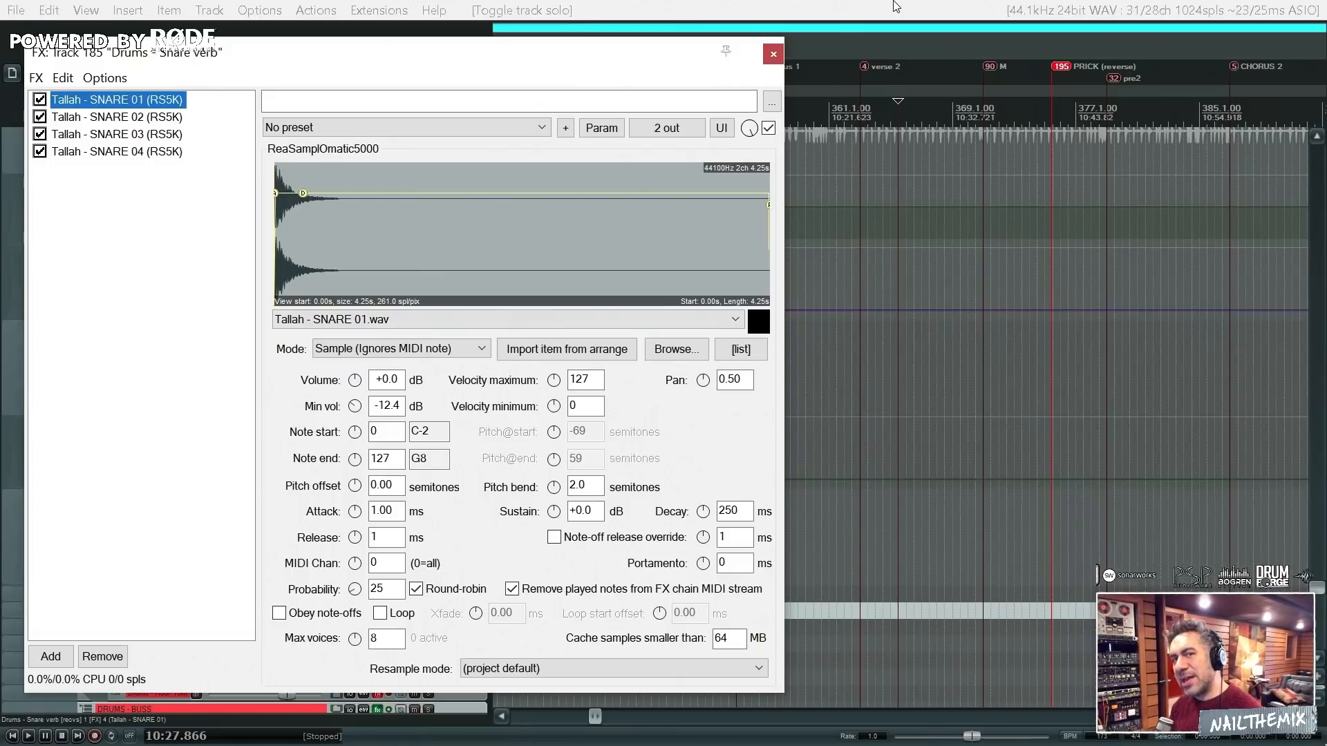
left_click_drag(530, 58, 740, 140)
left_click(378, 201)
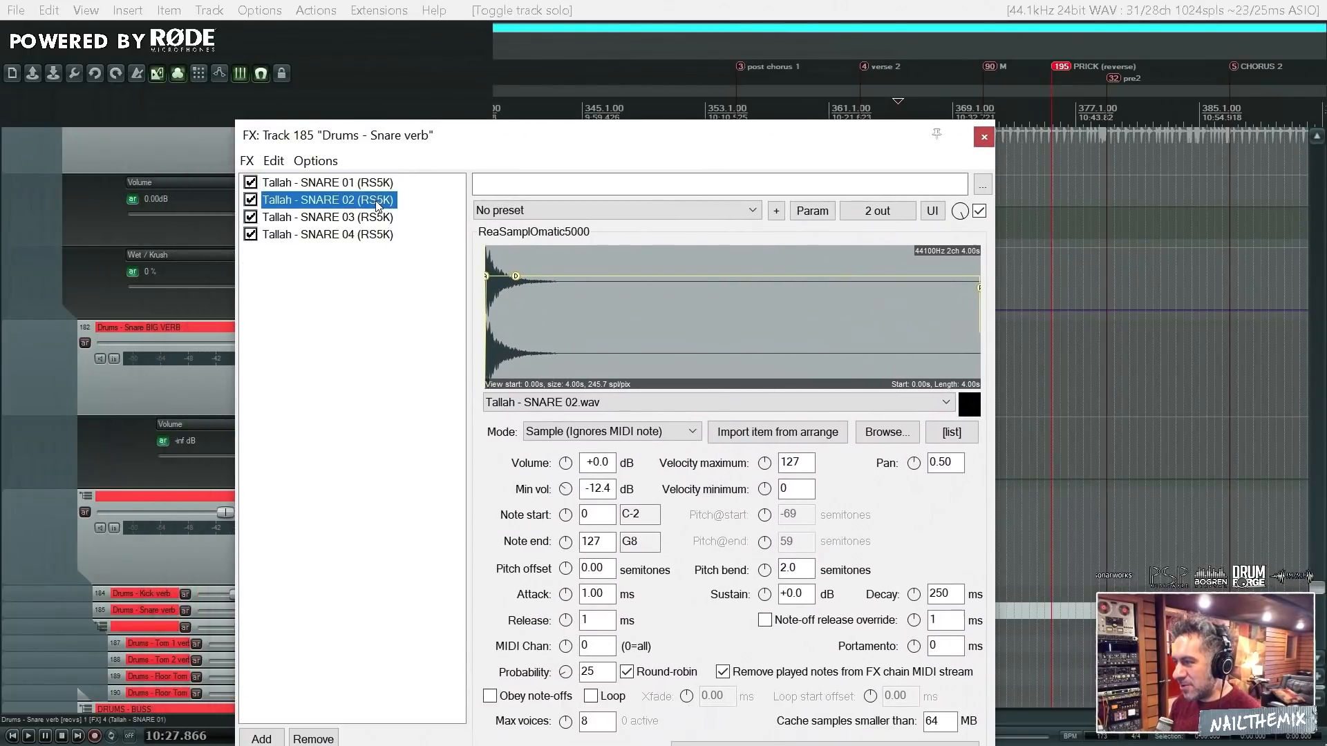
left_click(379, 216)
left_click(375, 234)
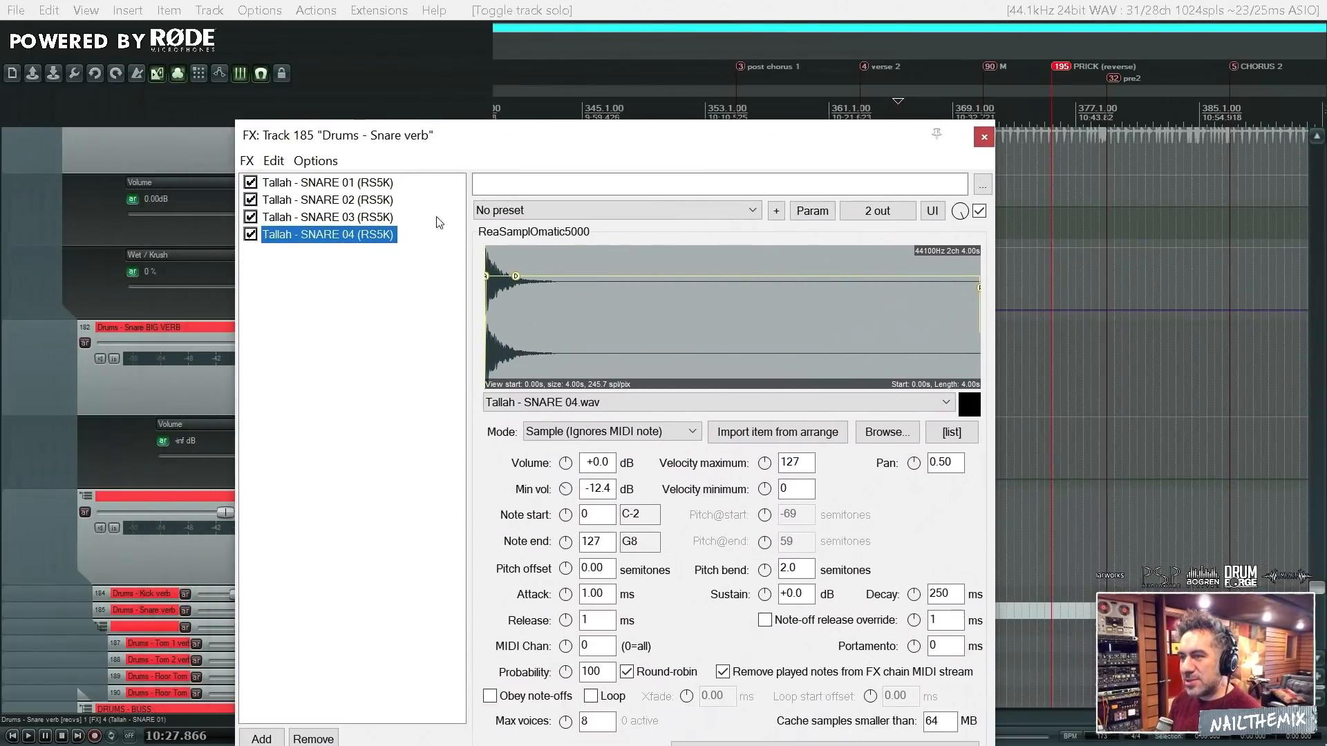
- Compare the probability and round-robin settings across the four Tallah snare samplers
left_click(372, 184)
left_click(370, 202)
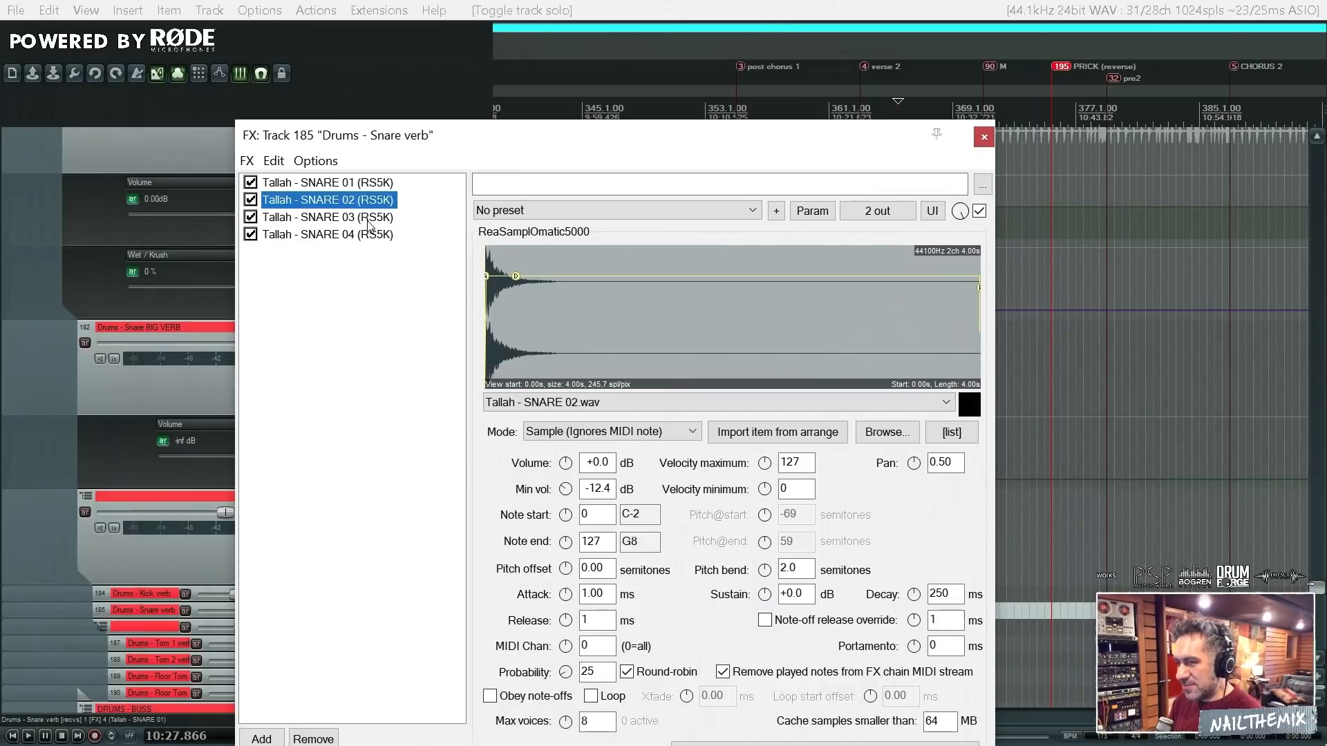
left_click(372, 220)
left_click(363, 236)
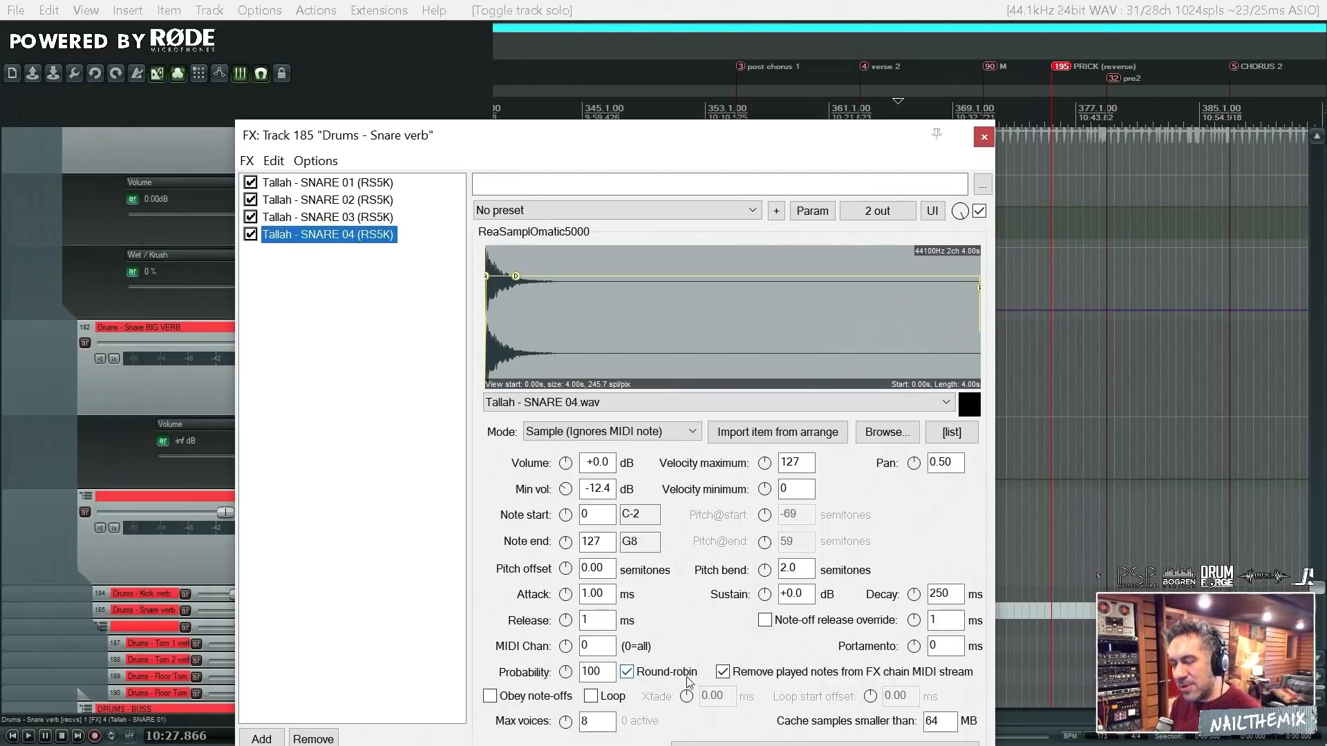
left_click(376, 218)
left_click(380, 202)
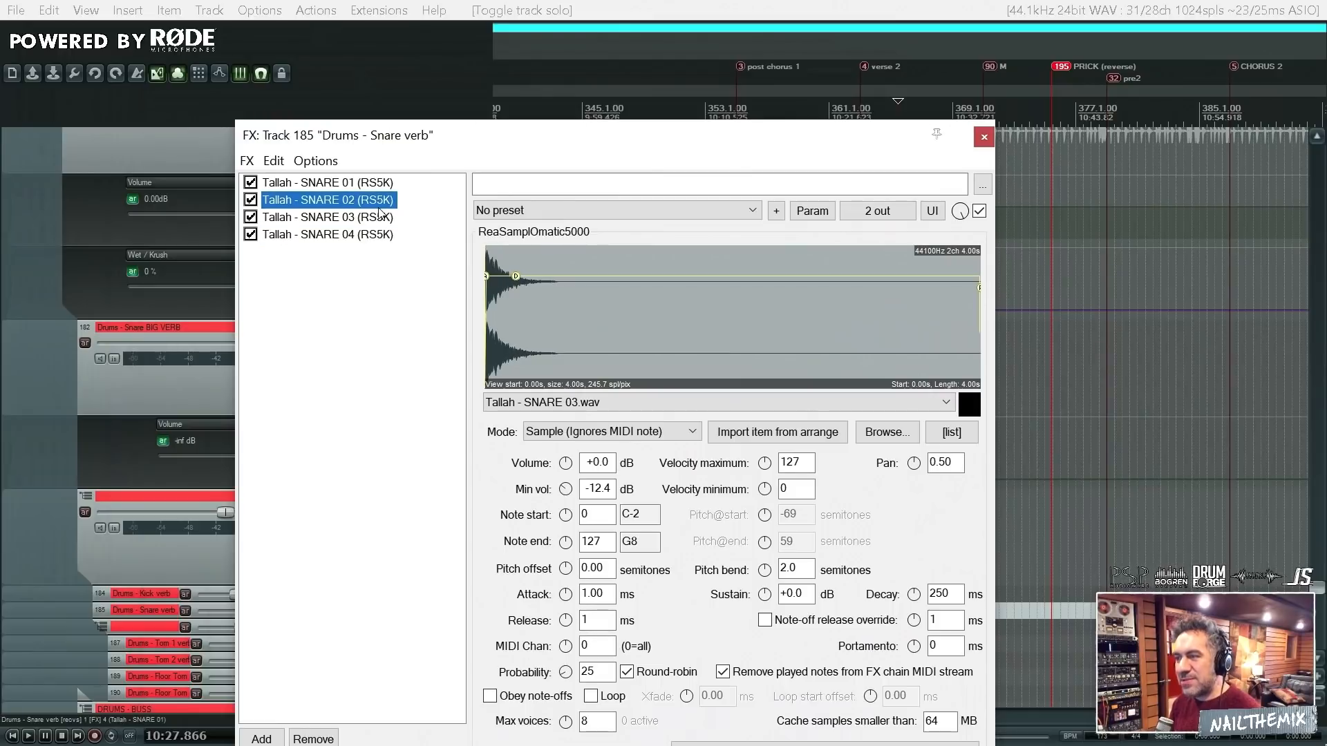
left_click(376, 183)
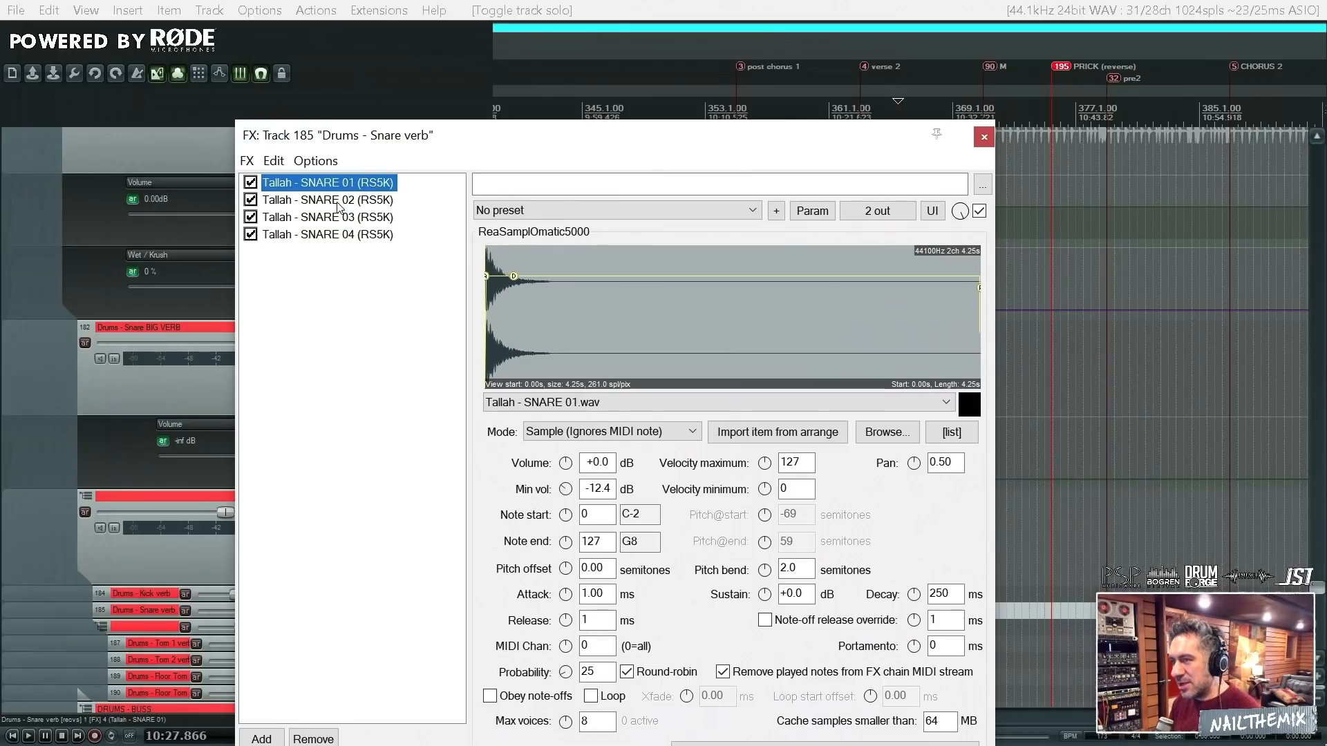
left_click(356, 235)
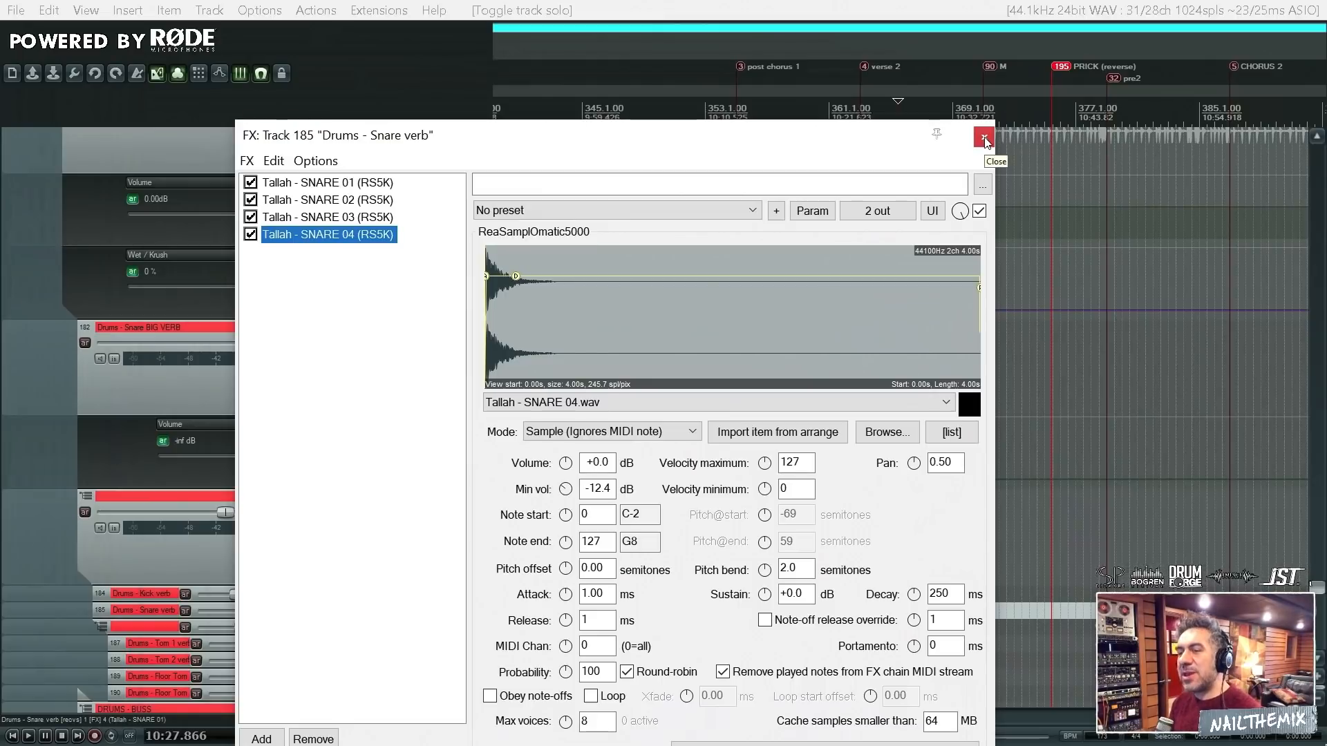
- Compare the sampler envelopes of Snare BIG VERB and Snare verb in their FX chains, and close both windows
left_click(983, 138)
left_click(378, 328)
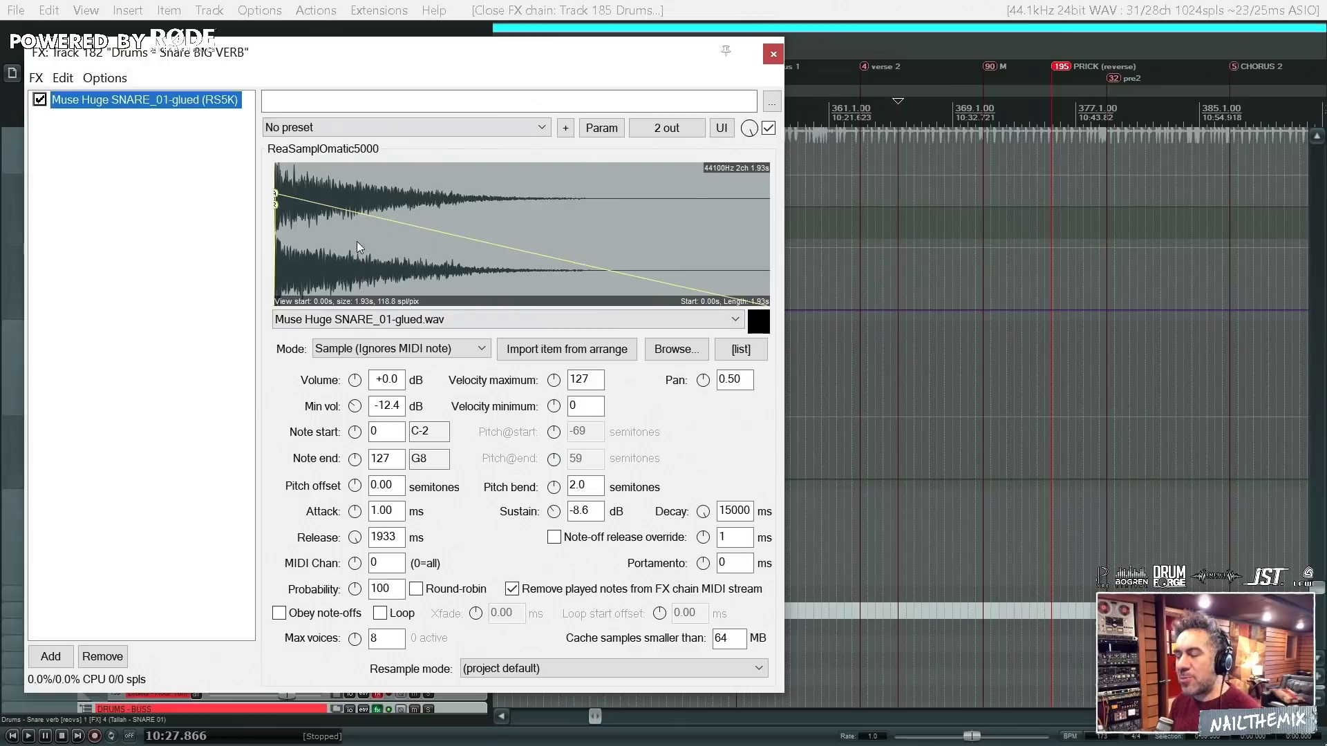
left_click(774, 55)
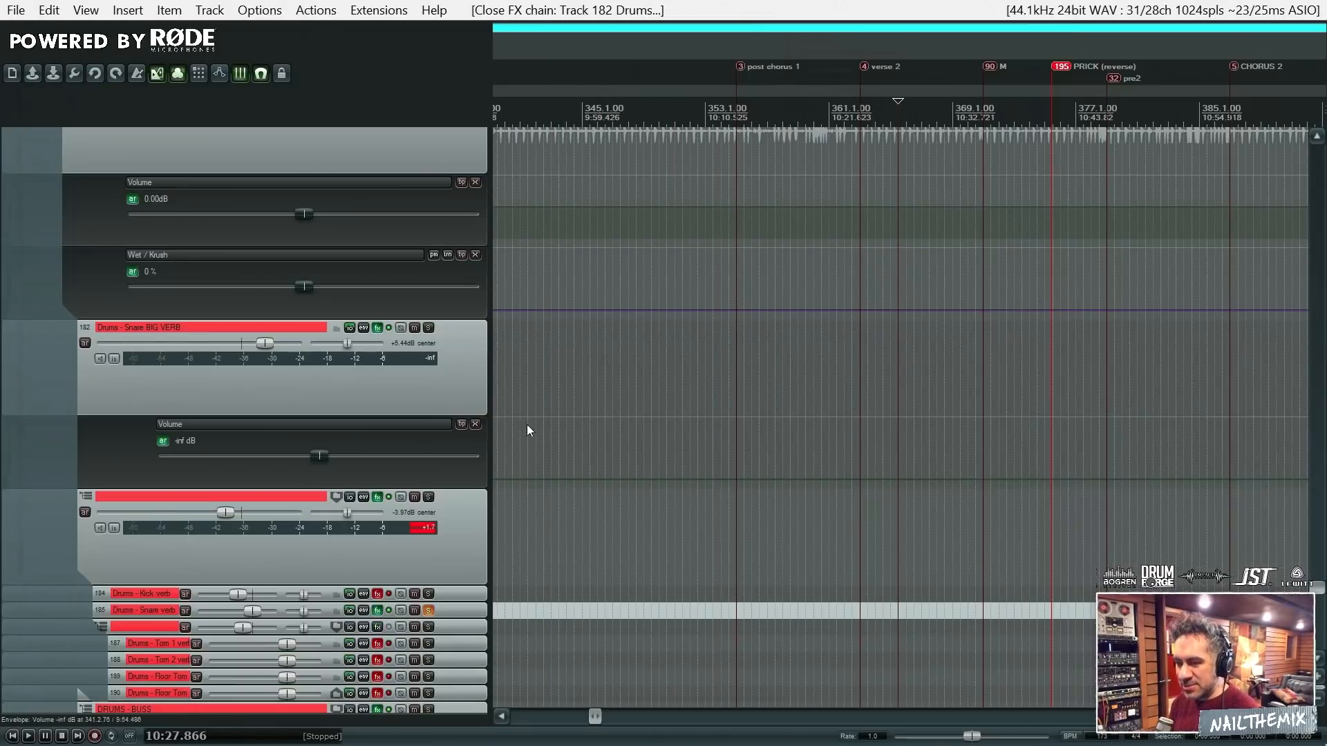
left_click(378, 611)
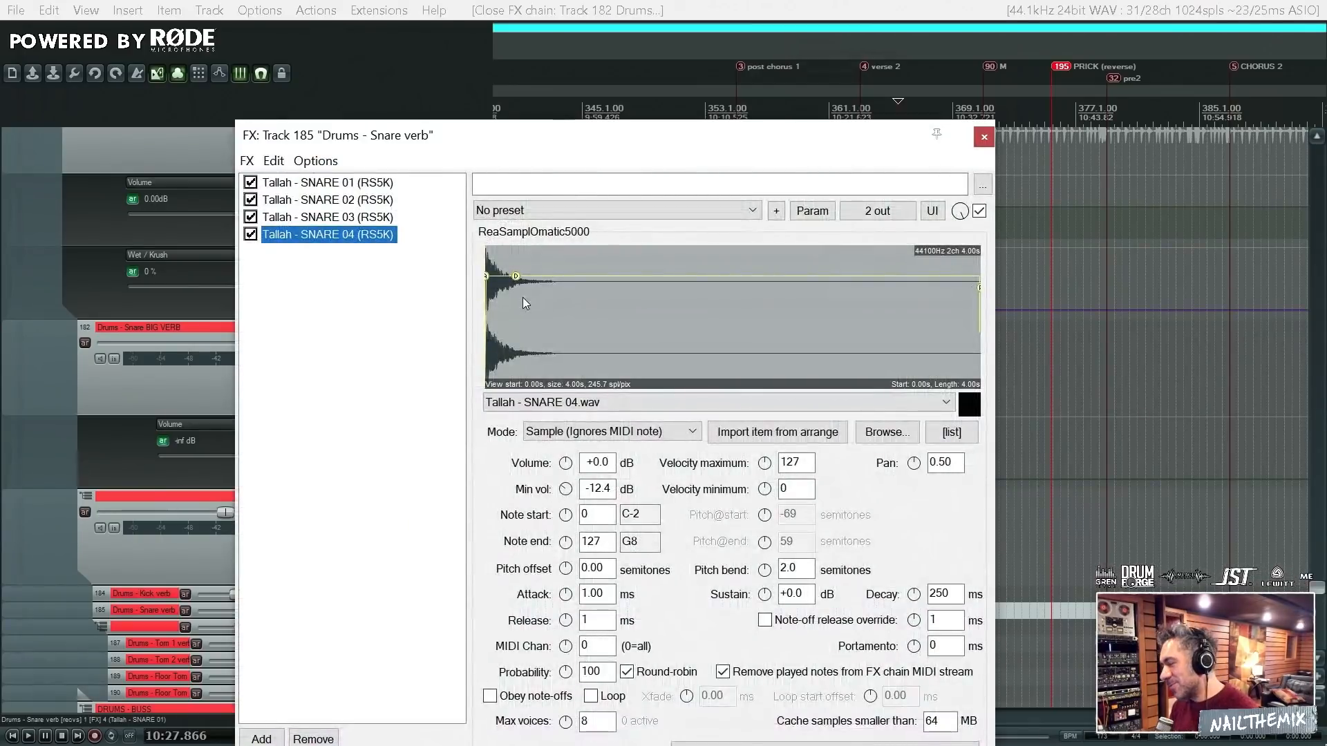
left_click(984, 137)
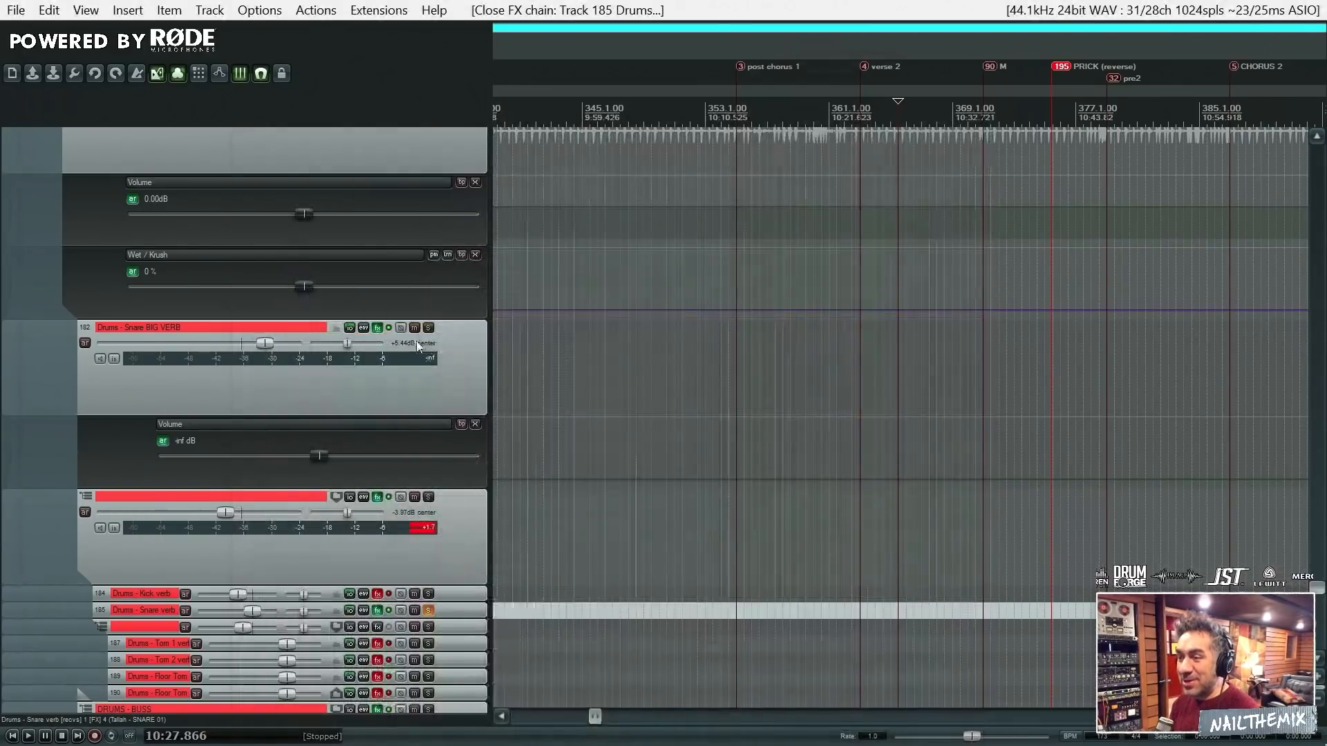
left_click(378, 327)
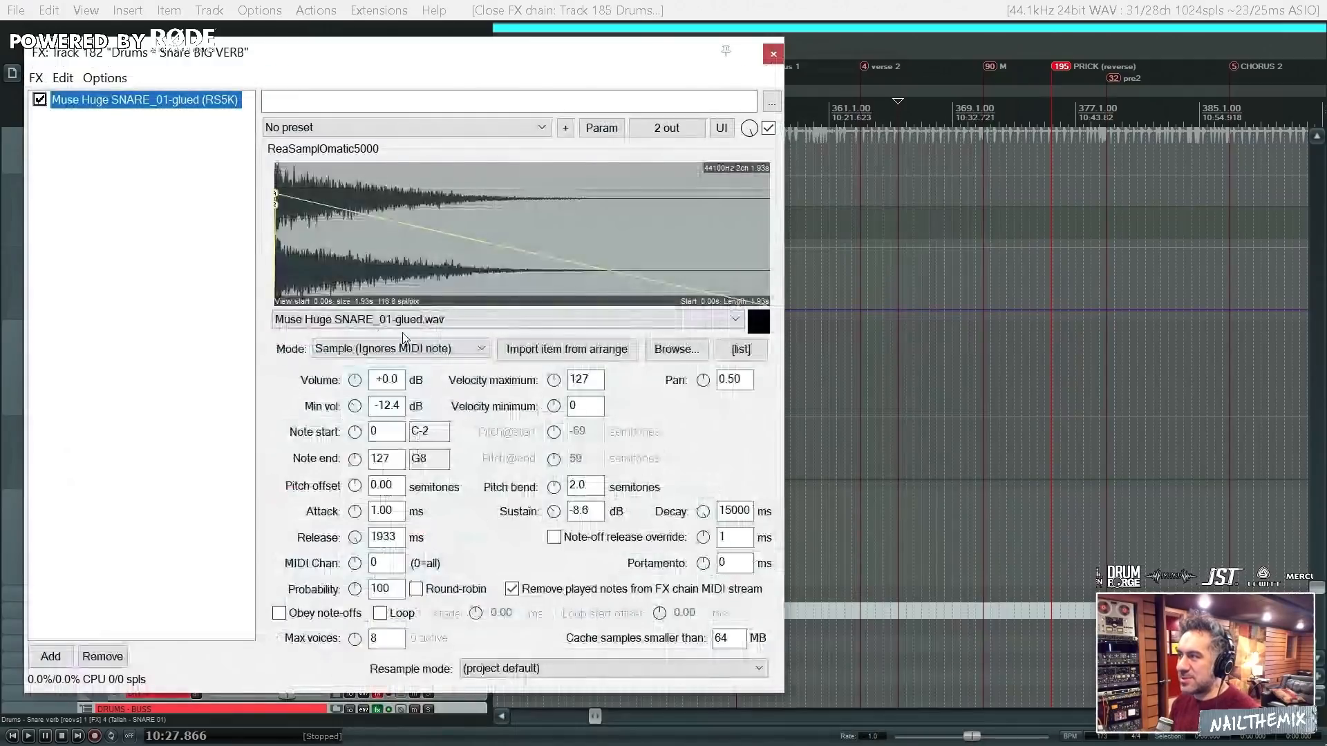
left_click(773, 54)
- Clear the solo from the Drums - Snare verb and Drums - Snare [TOP] tracks
scroll(906, 396, "down", 10)
scroll(906, 396, "up", 10)
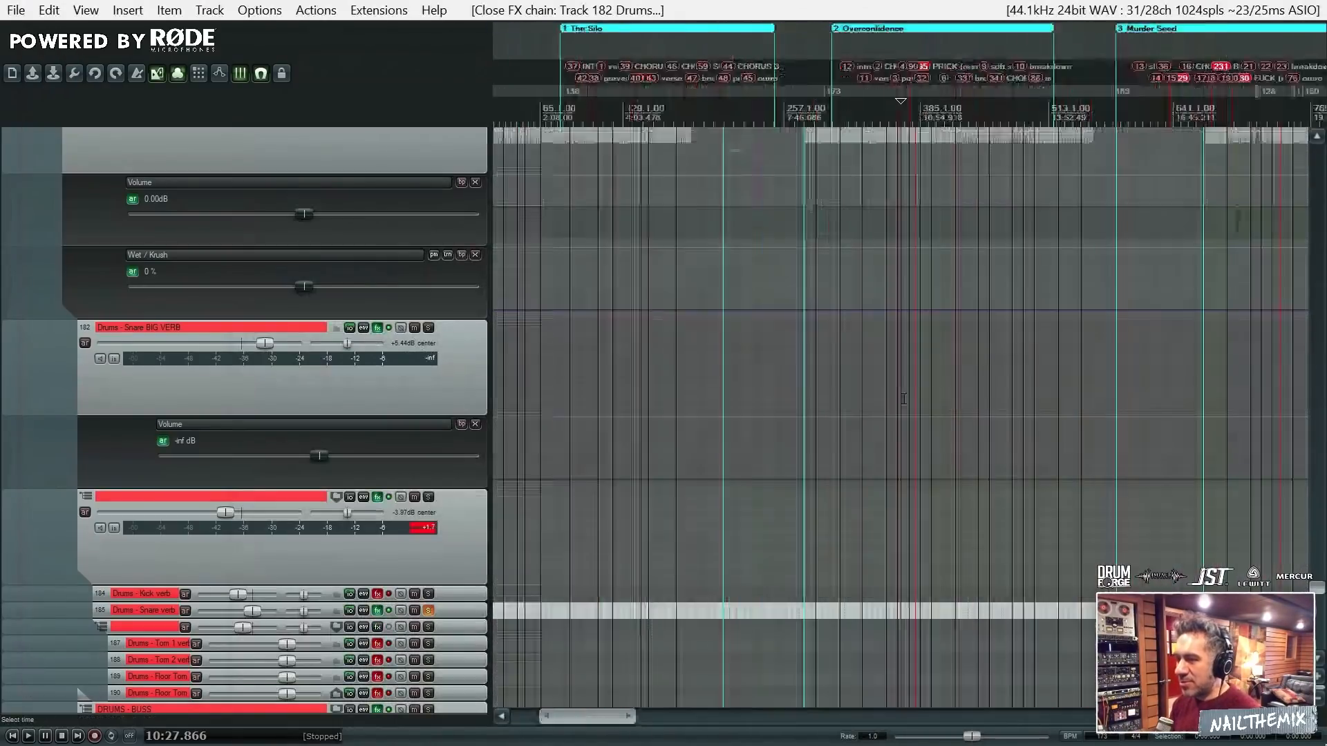
left_click(428, 611)
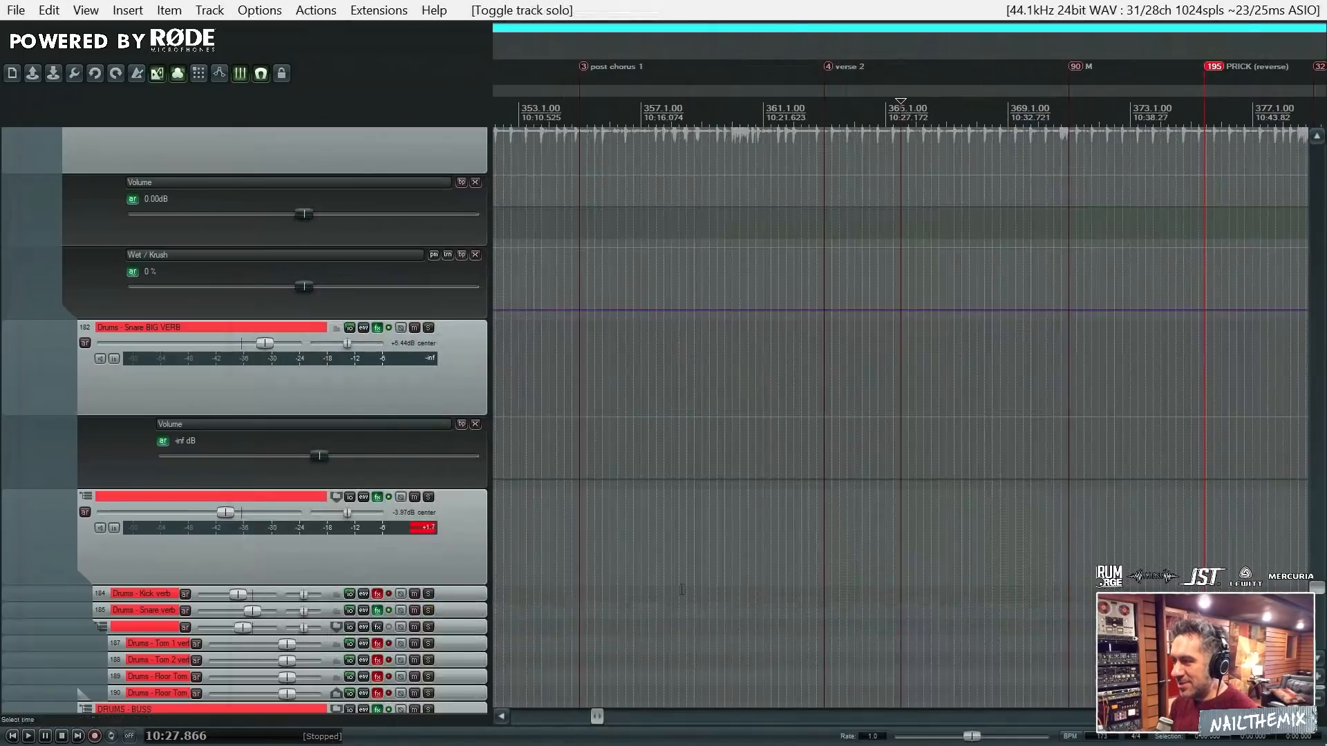
left_click_drag(1321, 592, 1323, 622)
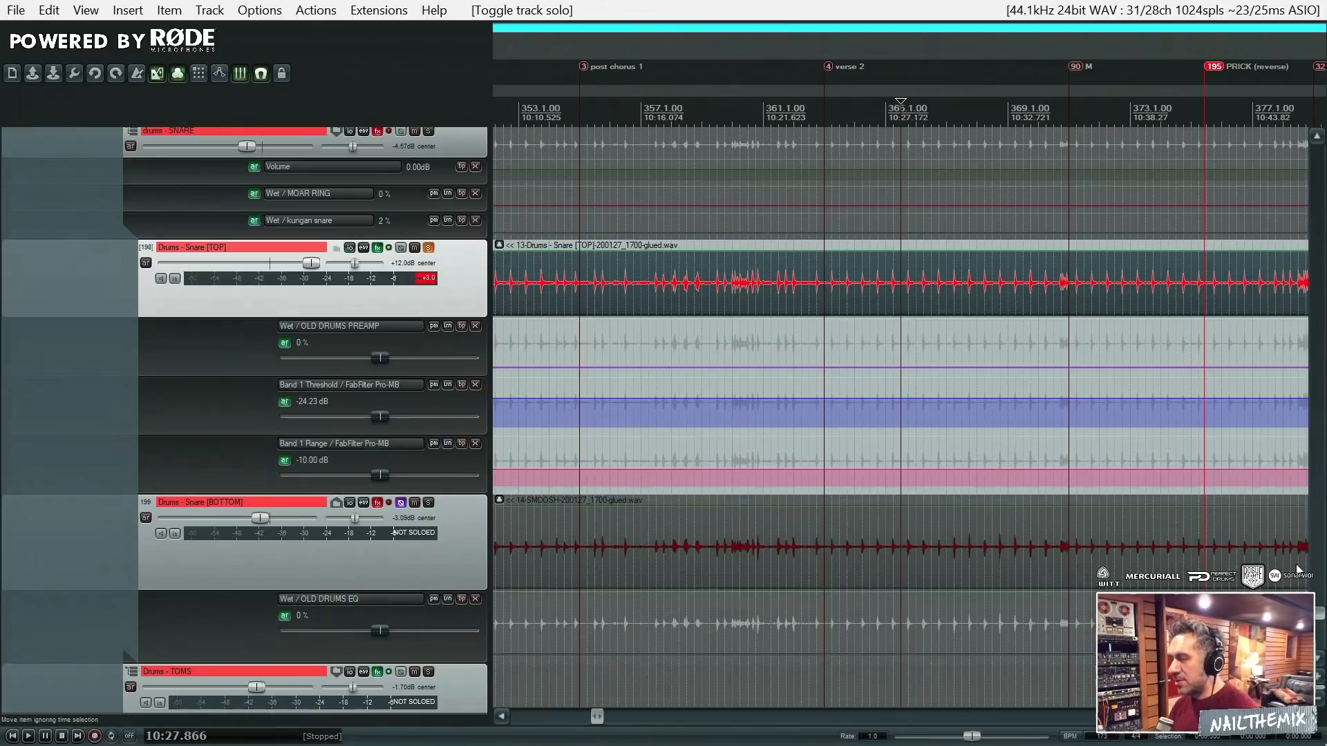
left_click(429, 248)
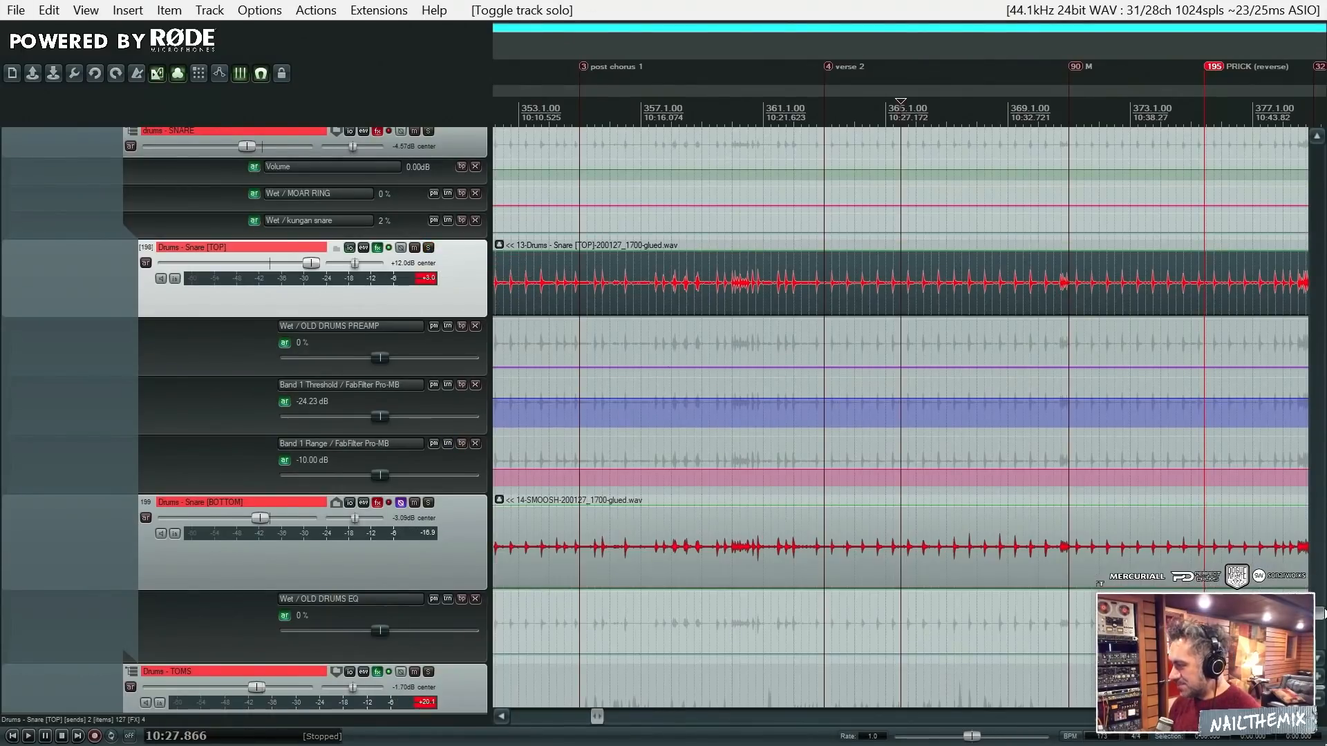
- Open the Drums - Snare [TOP] FX chain and show its OLD DRUMS PREAMP plugin
scroll(641, 299, "up", 4)
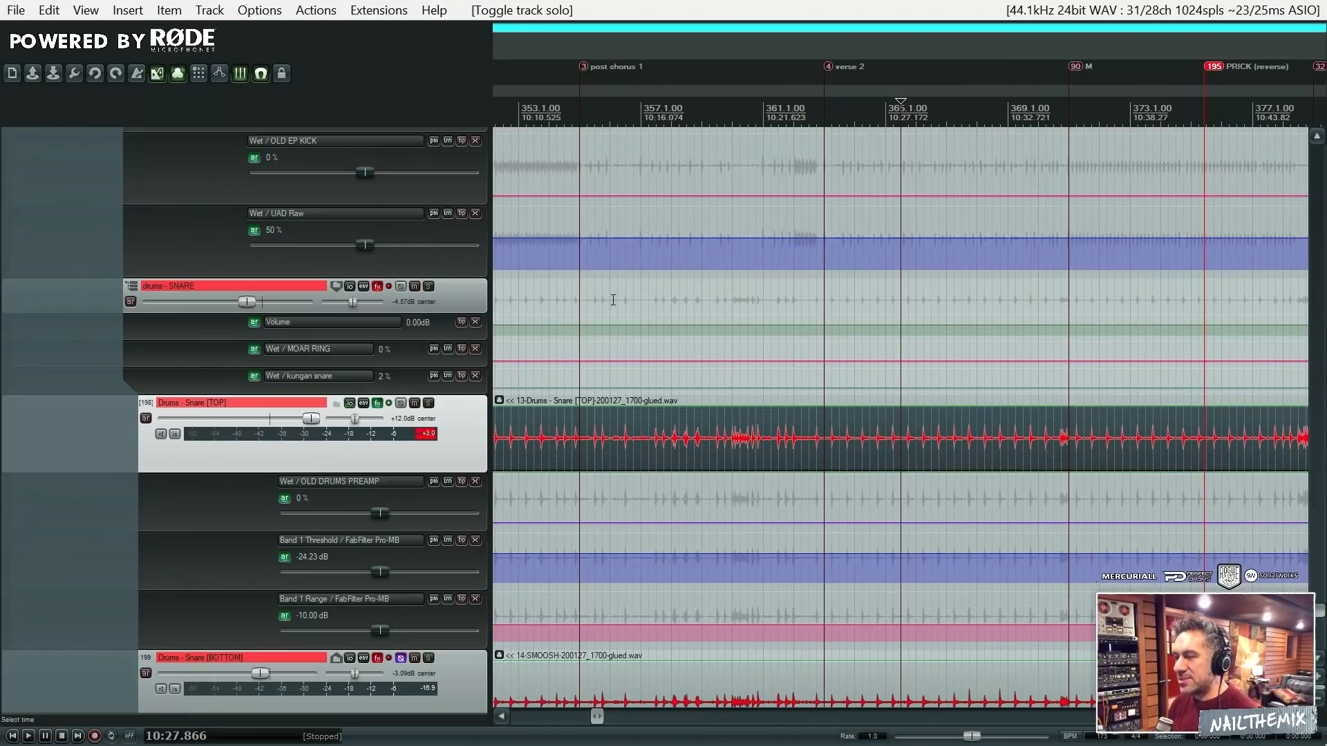
left_click(377, 403)
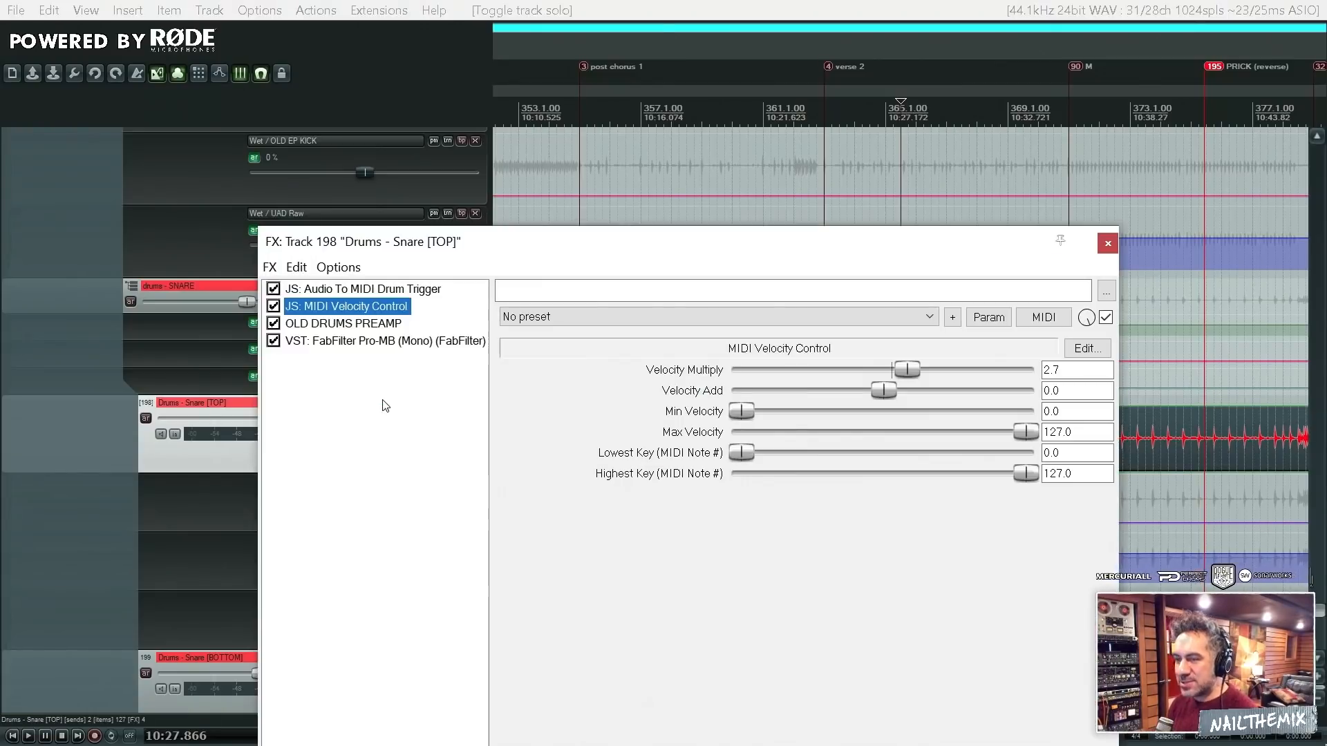
left_click(373, 324)
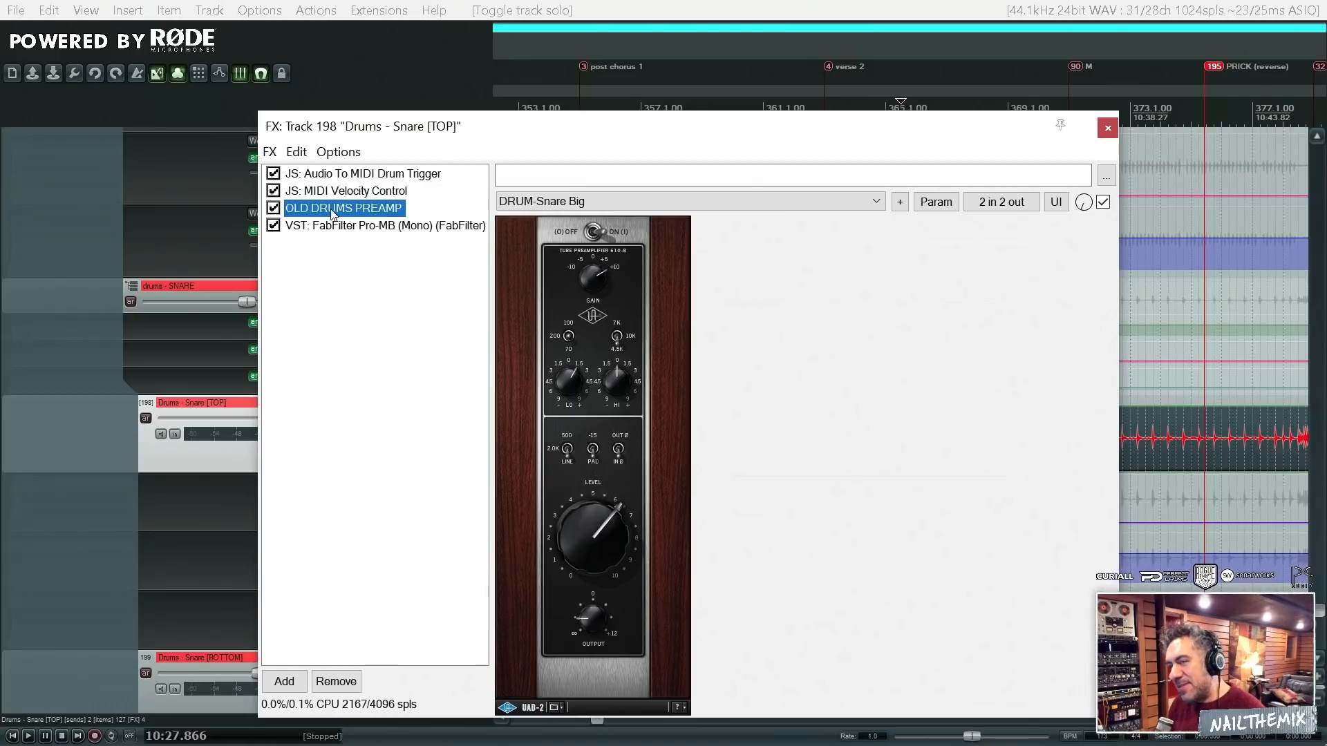
- Examine the OLD DRUMS PREAMP wet automation on Snare [TOP] across all songs, keeping the FX window out of the way
left_click_drag(587, 137, 680, 488)
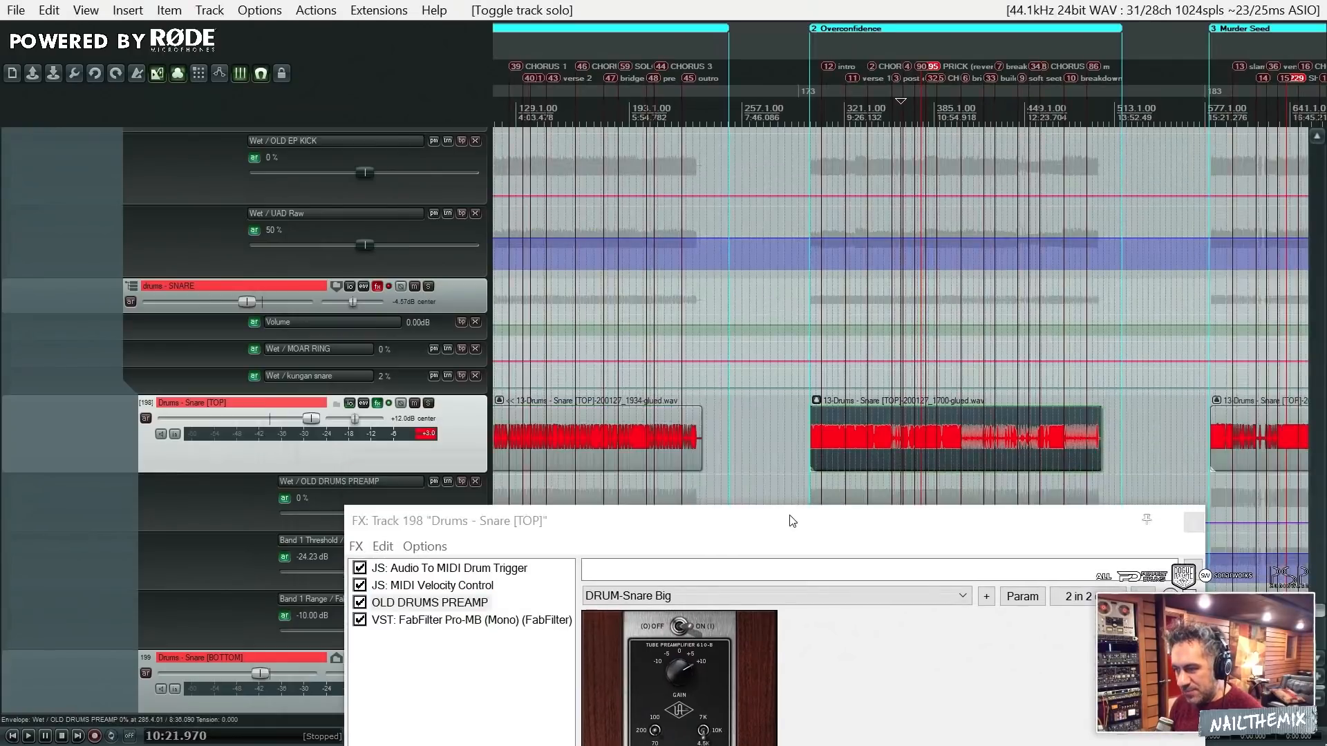
left_click_drag(792, 520, 799, 645)
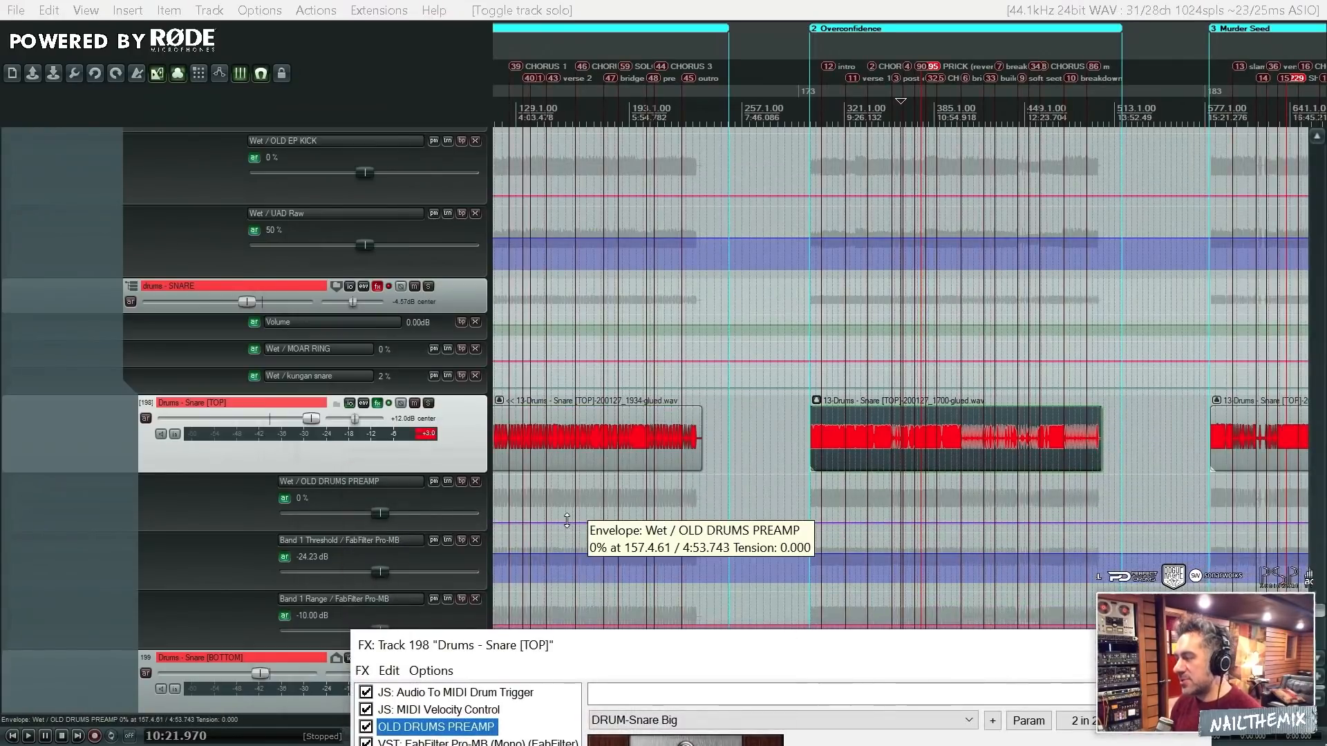
scroll(752, 486, "down", 7)
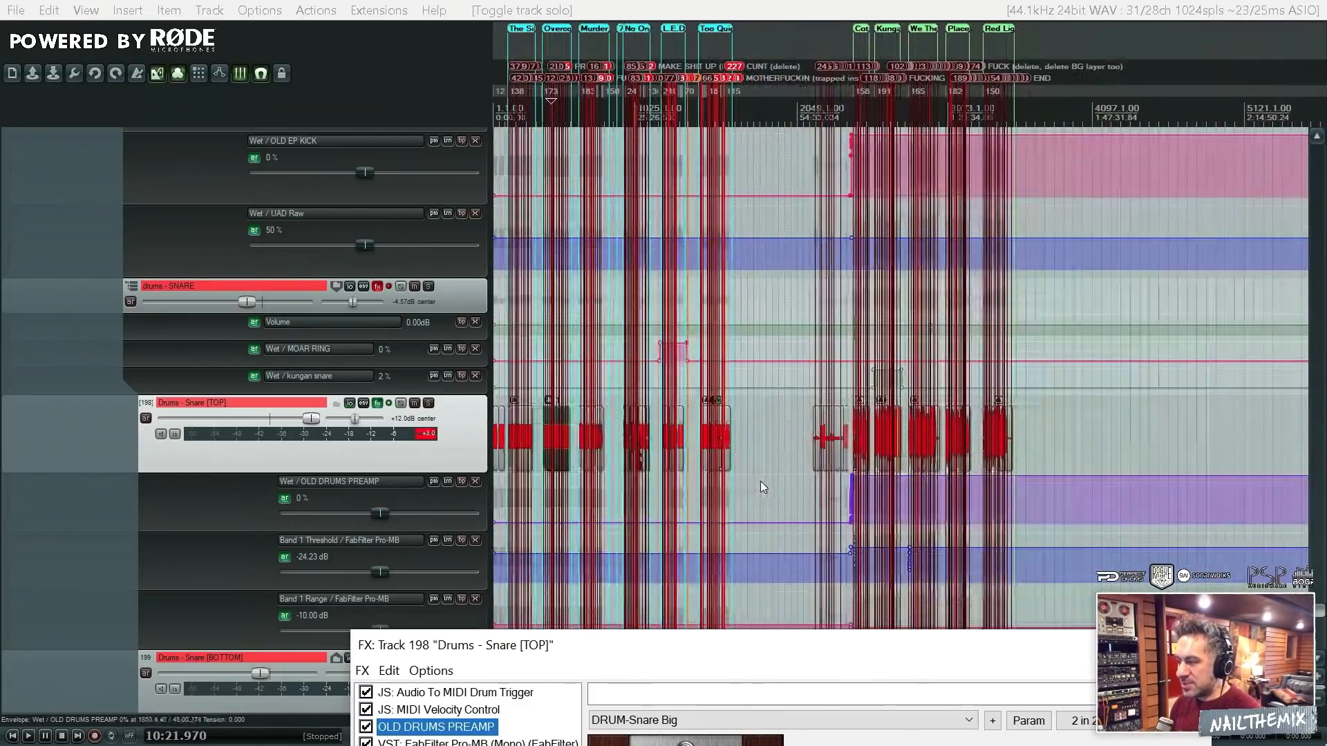
left_click_drag(855, 639, 842, 196)
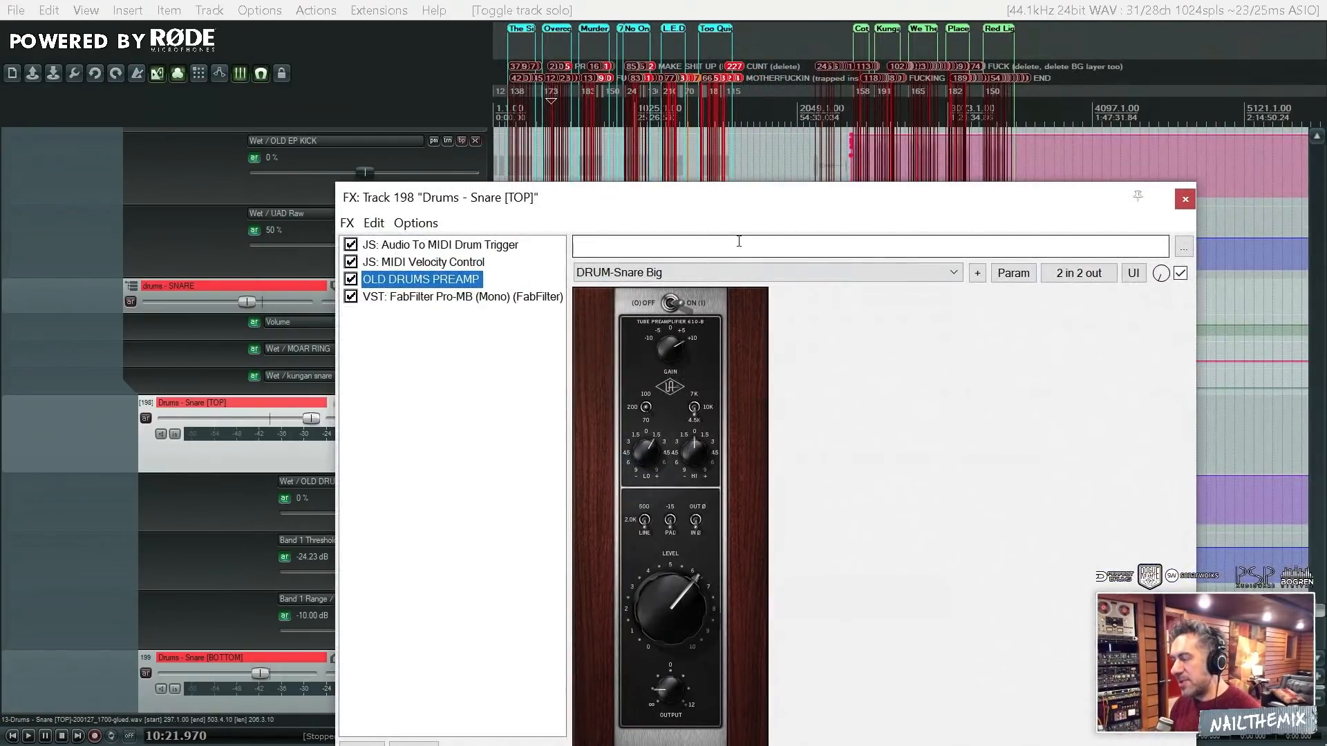
left_click_drag(707, 200, 836, 655)
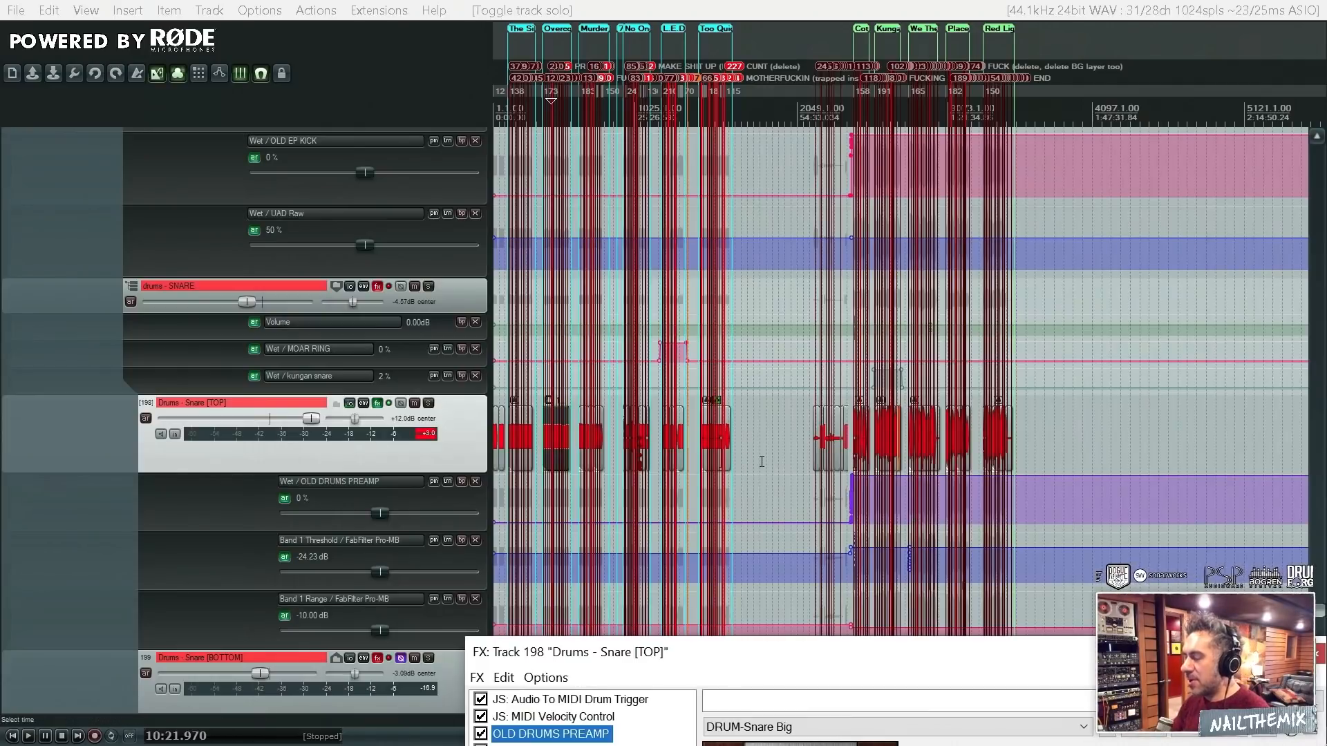
scroll(761, 463, "up", 3)
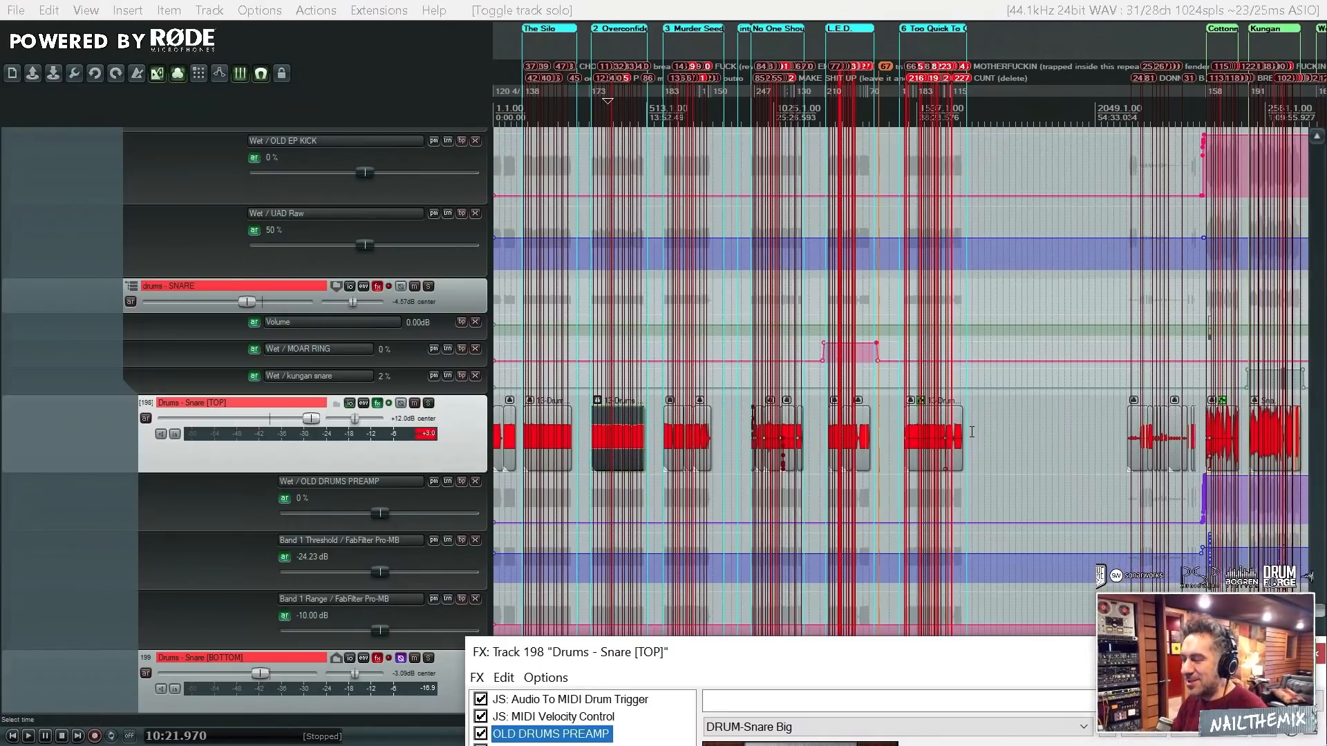
scroll(806, 484, "down", 2)
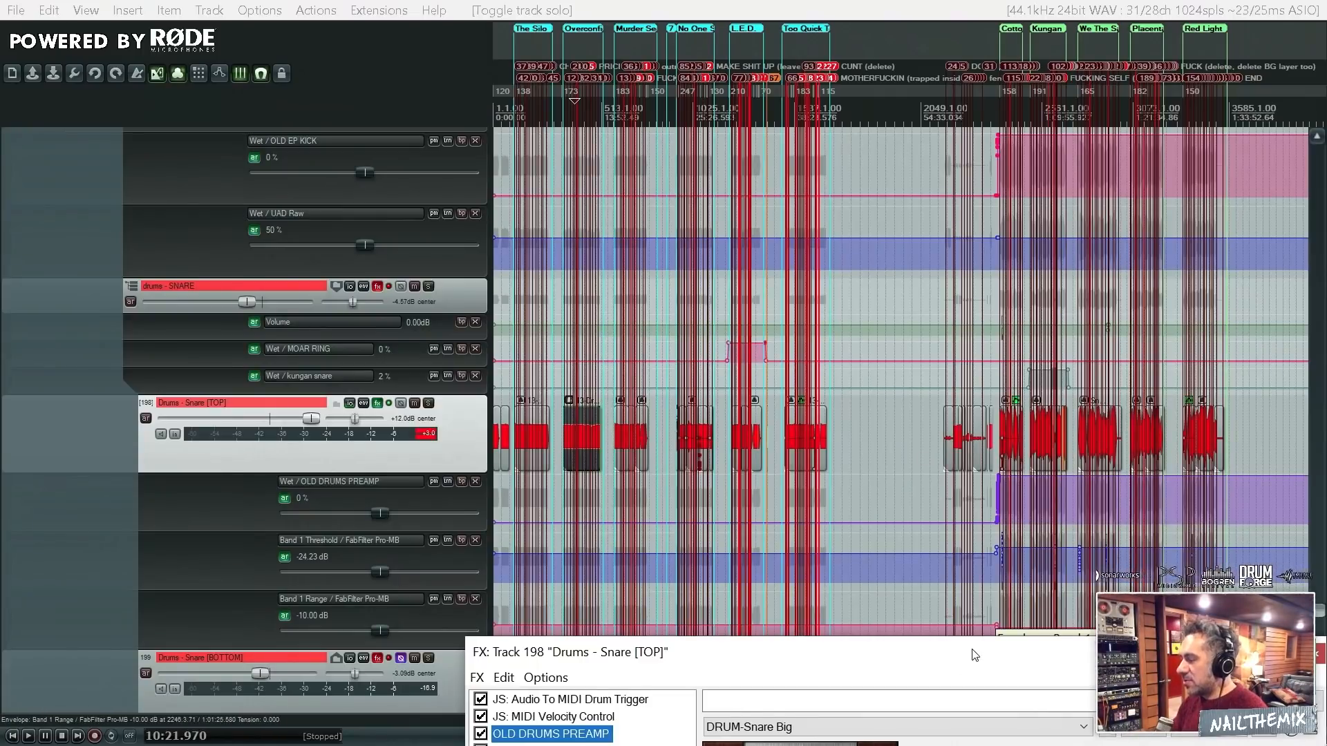
left_click_drag(975, 655, 989, 247)
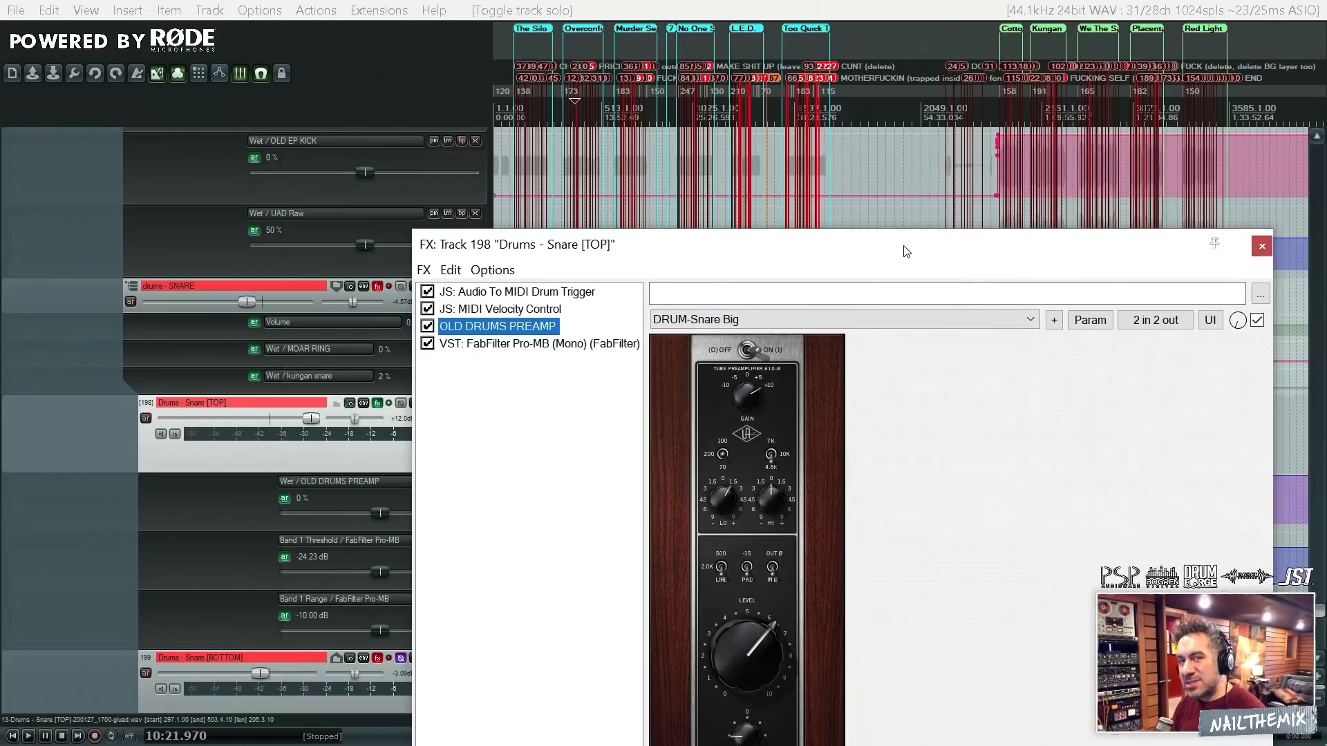
left_click_drag(906, 251, 1026, 620)
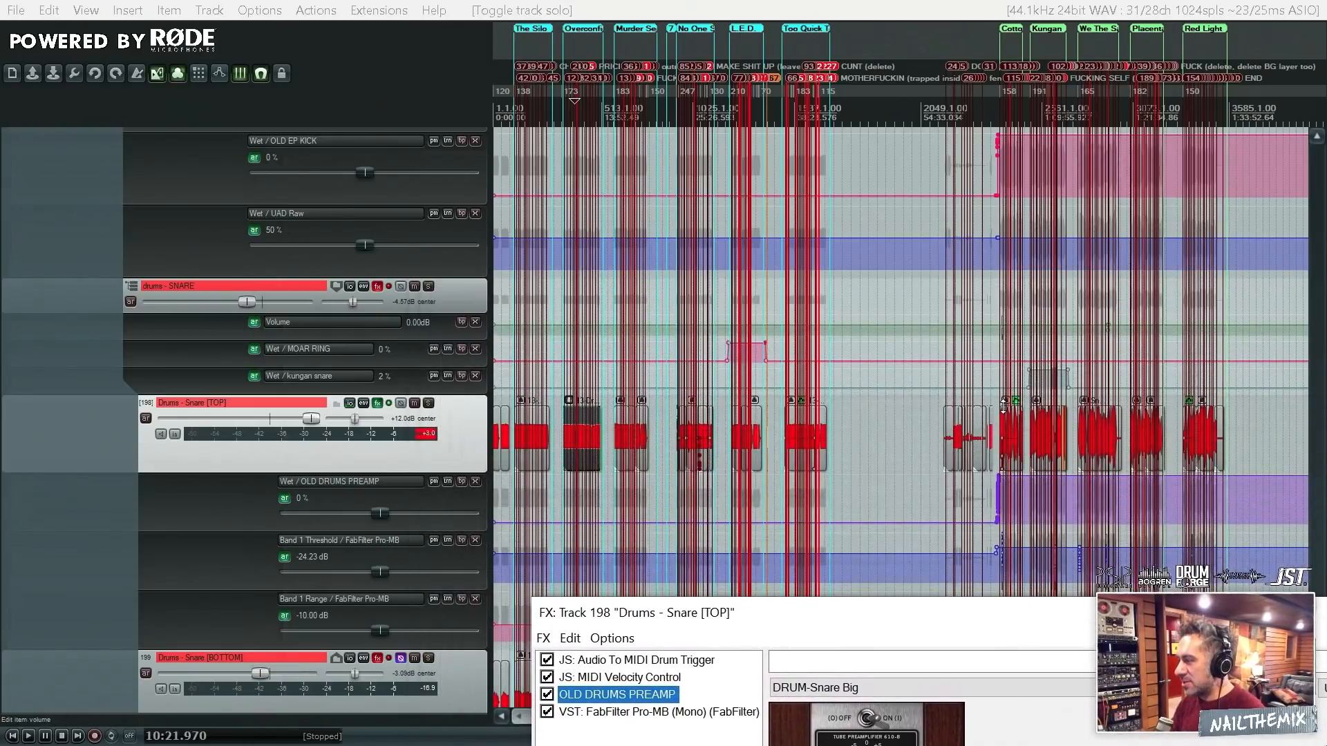
- Select the Snare TOP_01.wav item at the start of Cottonmouth, solo Drums - Snare [TOP] and play that section
left_click(1004, 414)
scroll(1004, 429, "up", 10)
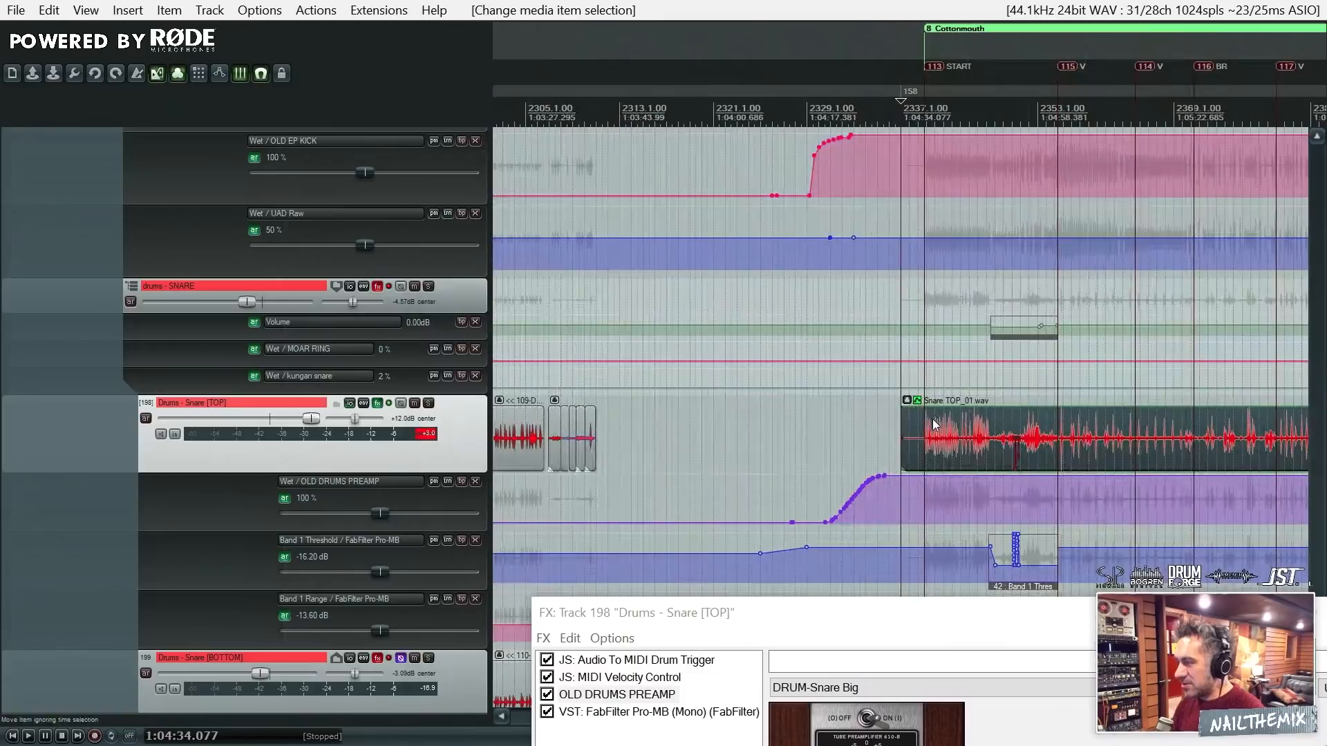
left_click(427, 403)
key("space")
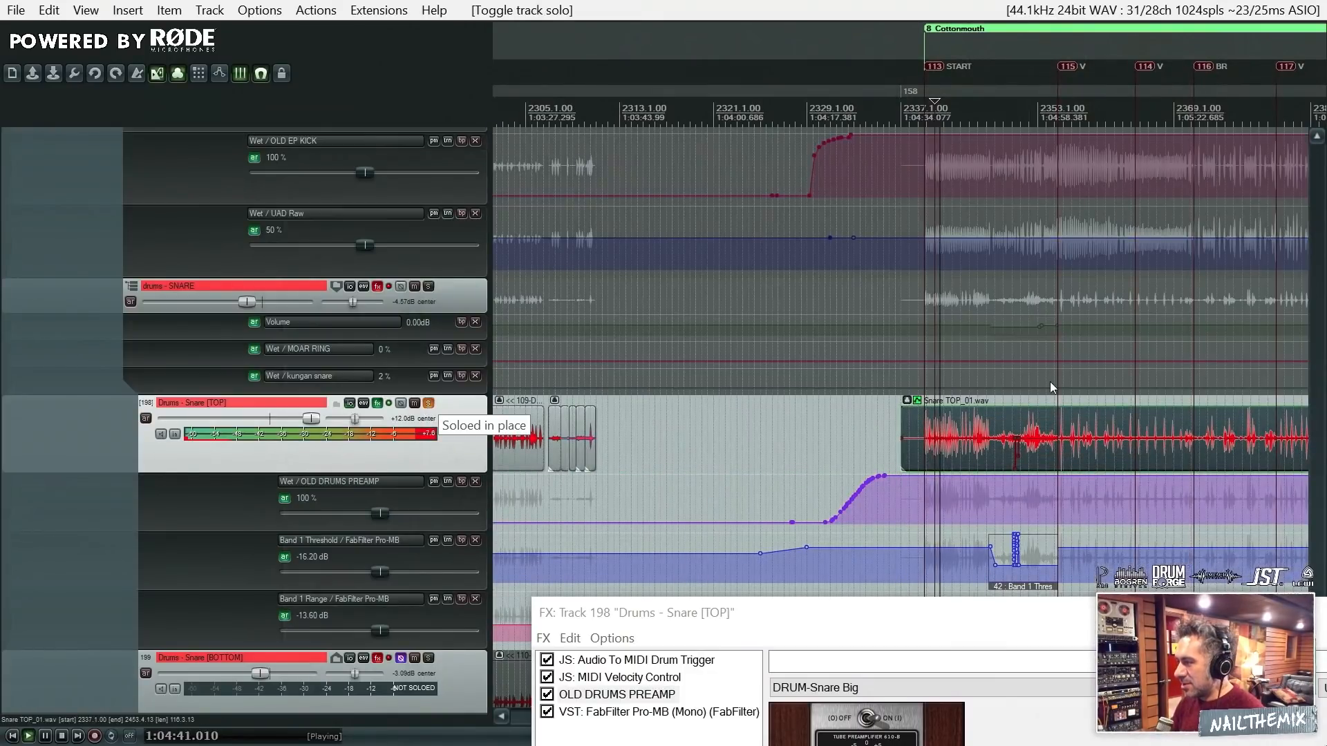
- Stop playback and show the JS: Audio To MIDI Drum Trigger settings in the Snare [TOP] FX chain
key("space")
scroll(1050, 381, "down", 8)
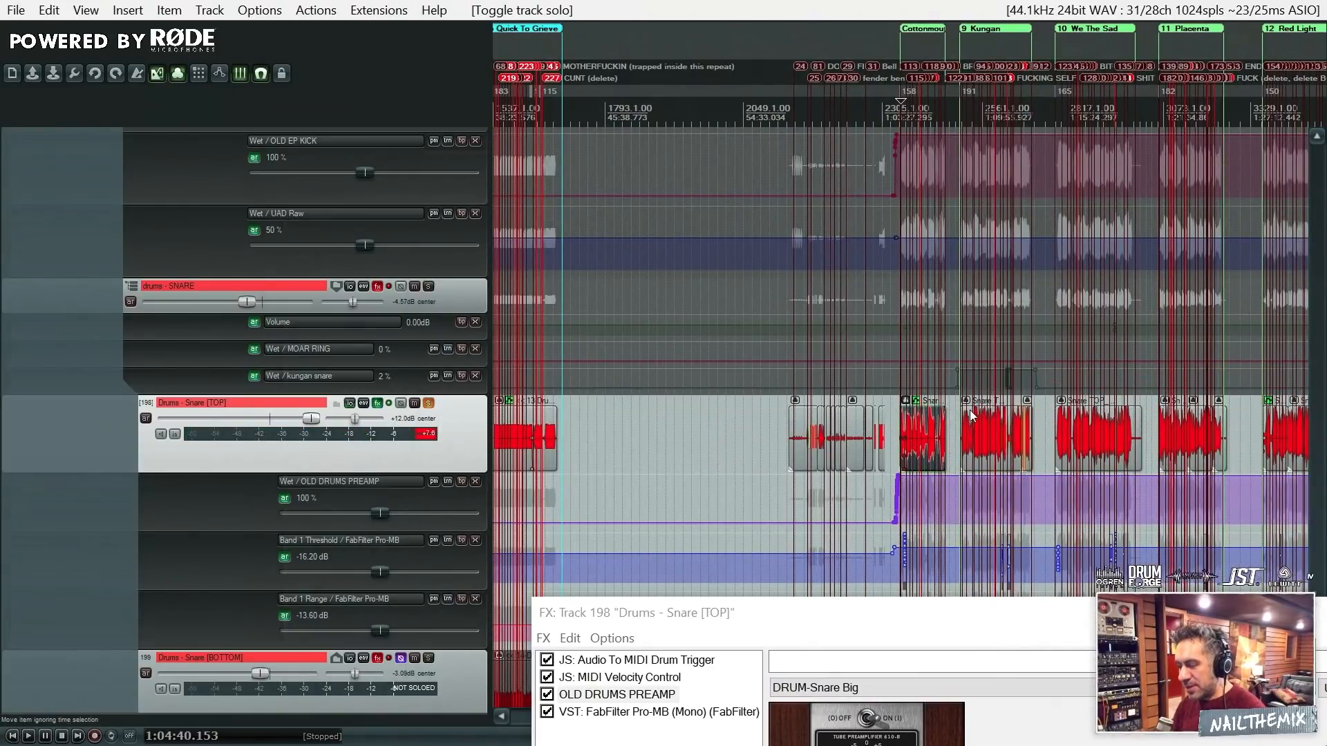
left_click(674, 662)
left_click(635, 679)
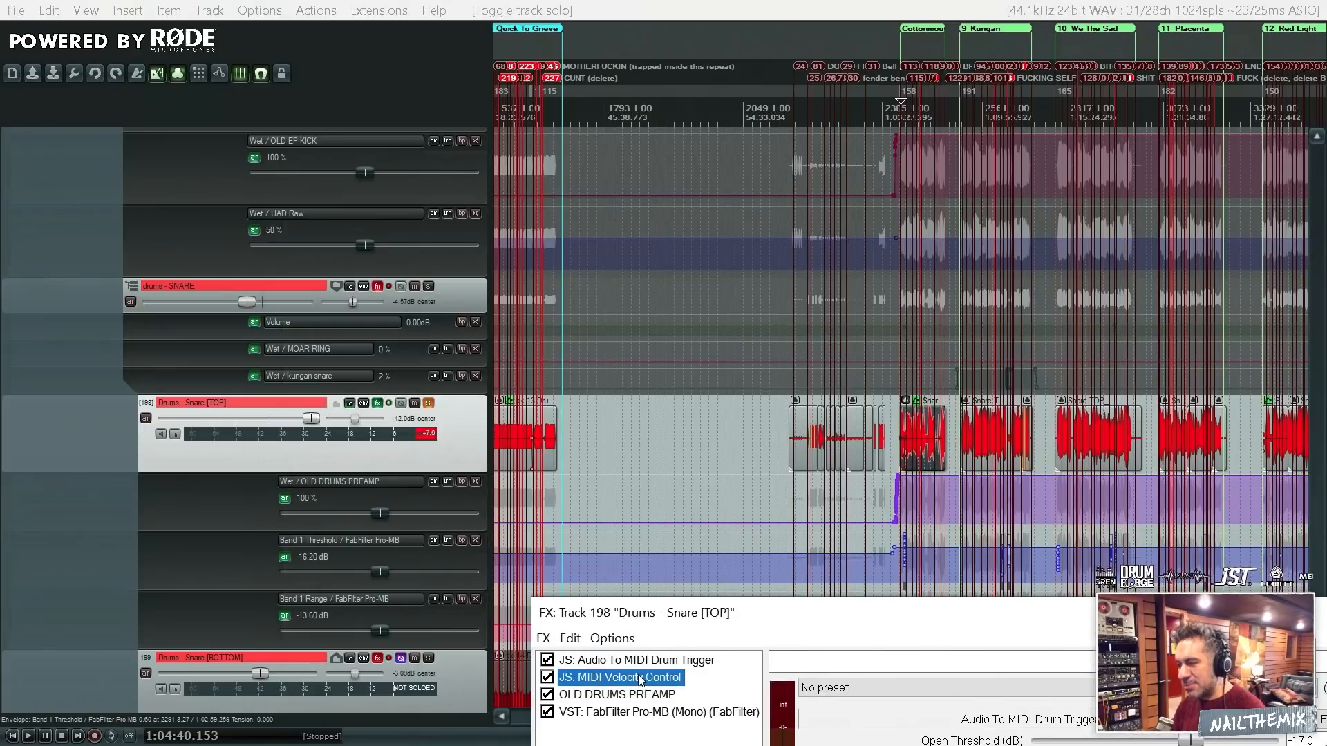
left_click(680, 662)
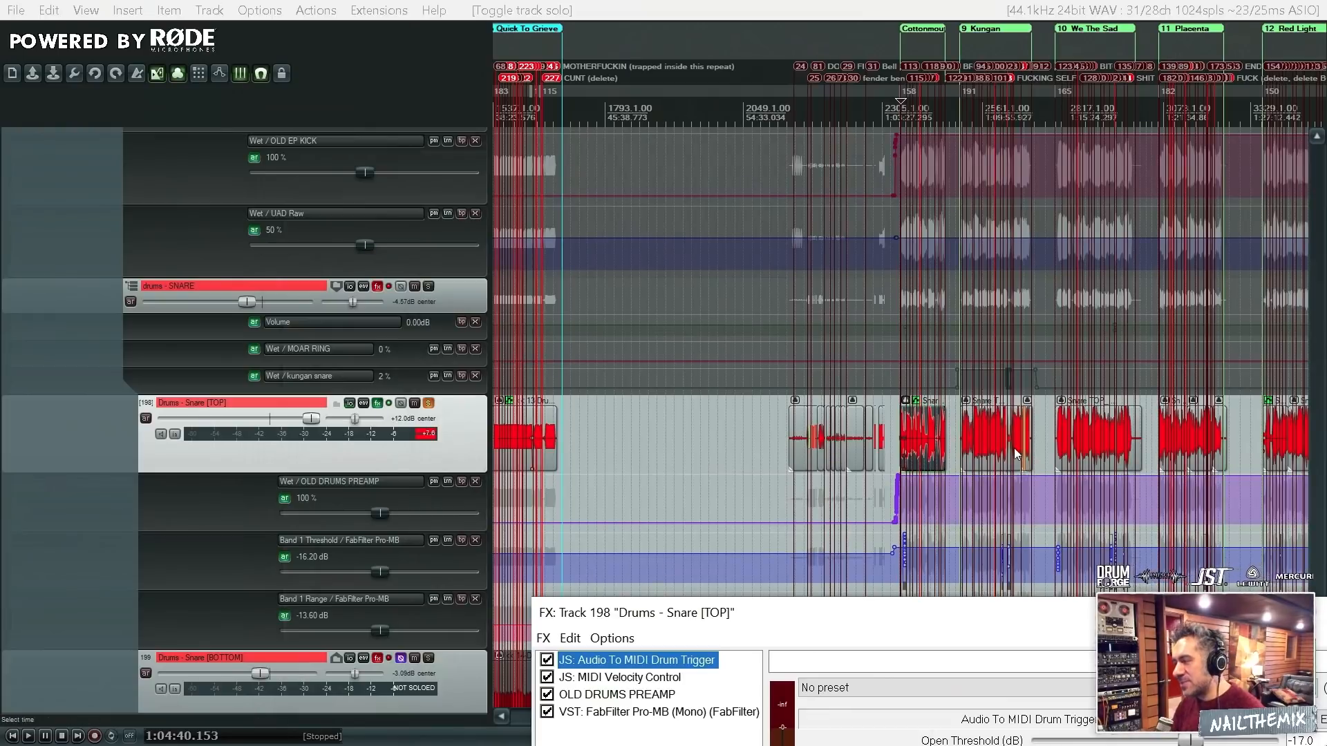
- Play the opening of Cottonmouth briefly on the soloed Snare [TOP] track with its effects active
scroll(958, 453, "up", 2)
scroll(958, 452, "up", 5)
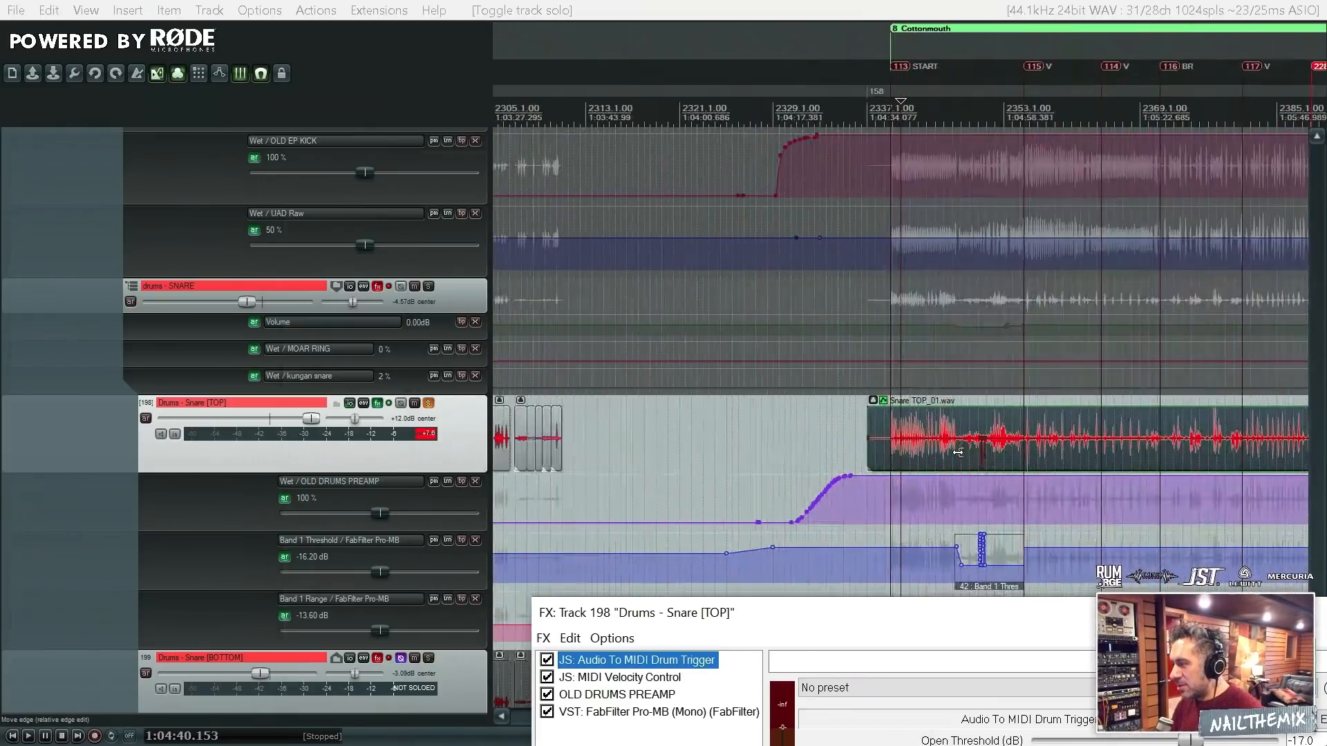
key("space")
key("space")
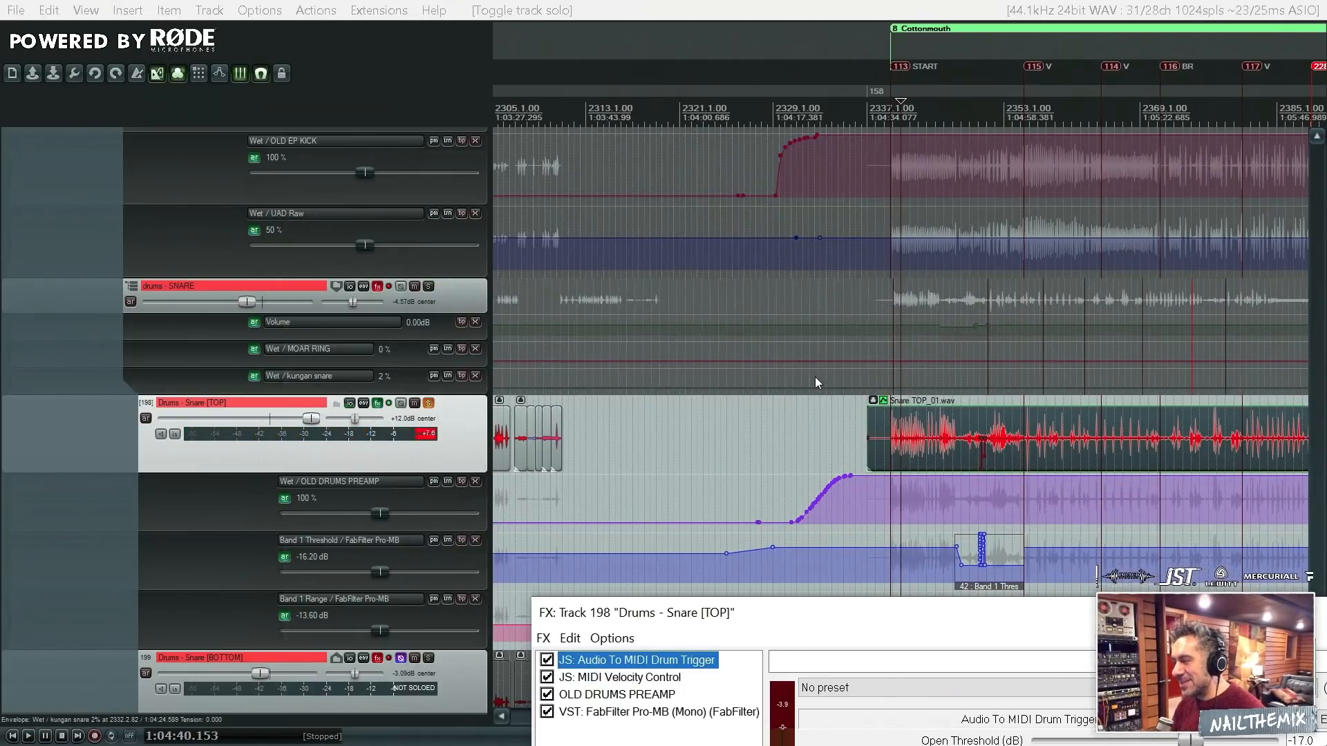
- Bypass the effects on Drums - Snare [TOP] and play the opening of Cottonmouth
scroll(815, 387, "down", 7)
scroll(1030, 446, "down", 4)
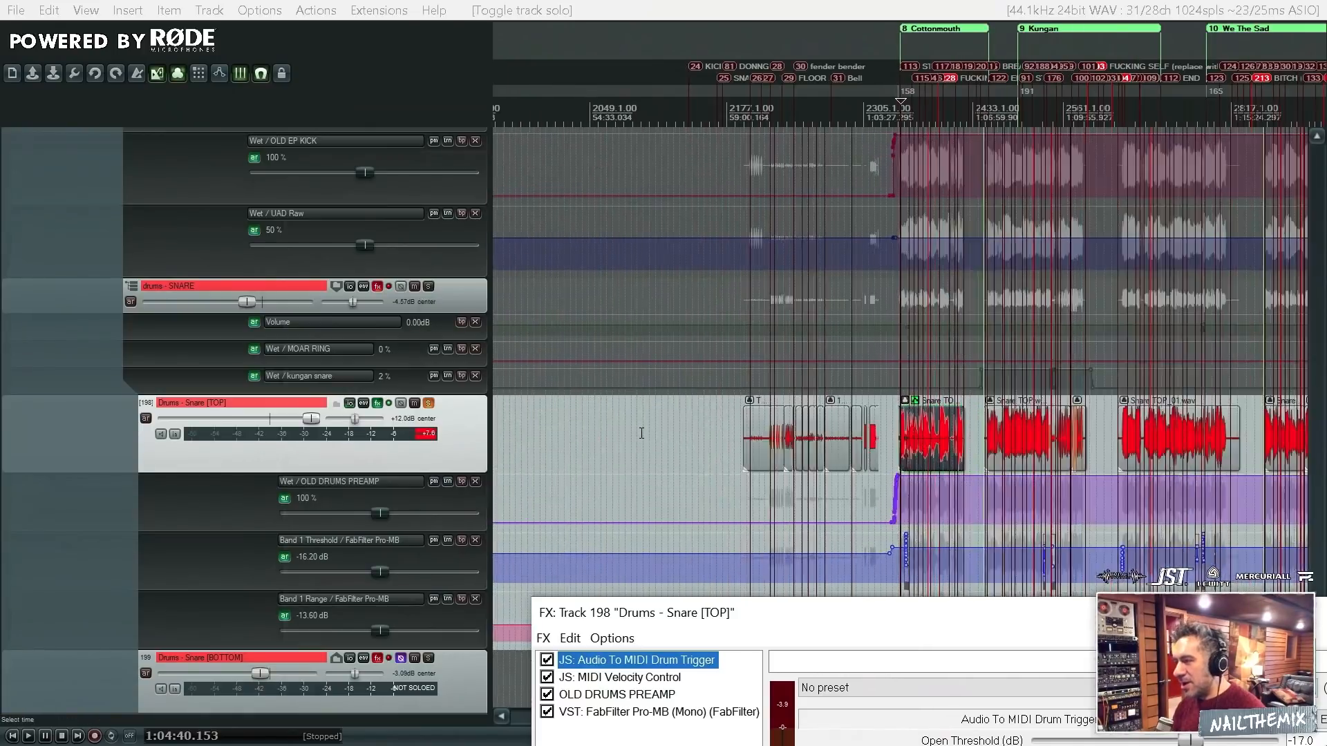
scroll(930, 584, "up", 10)
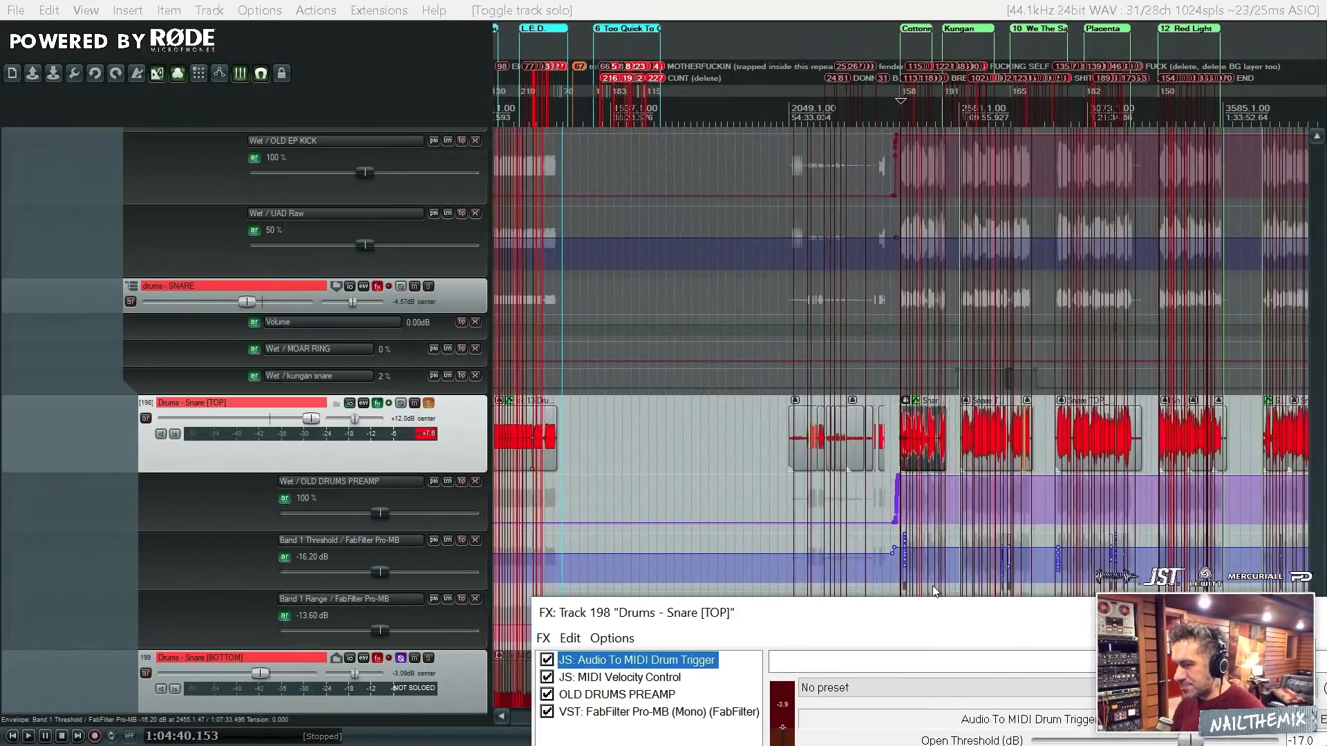
left_click(390, 405)
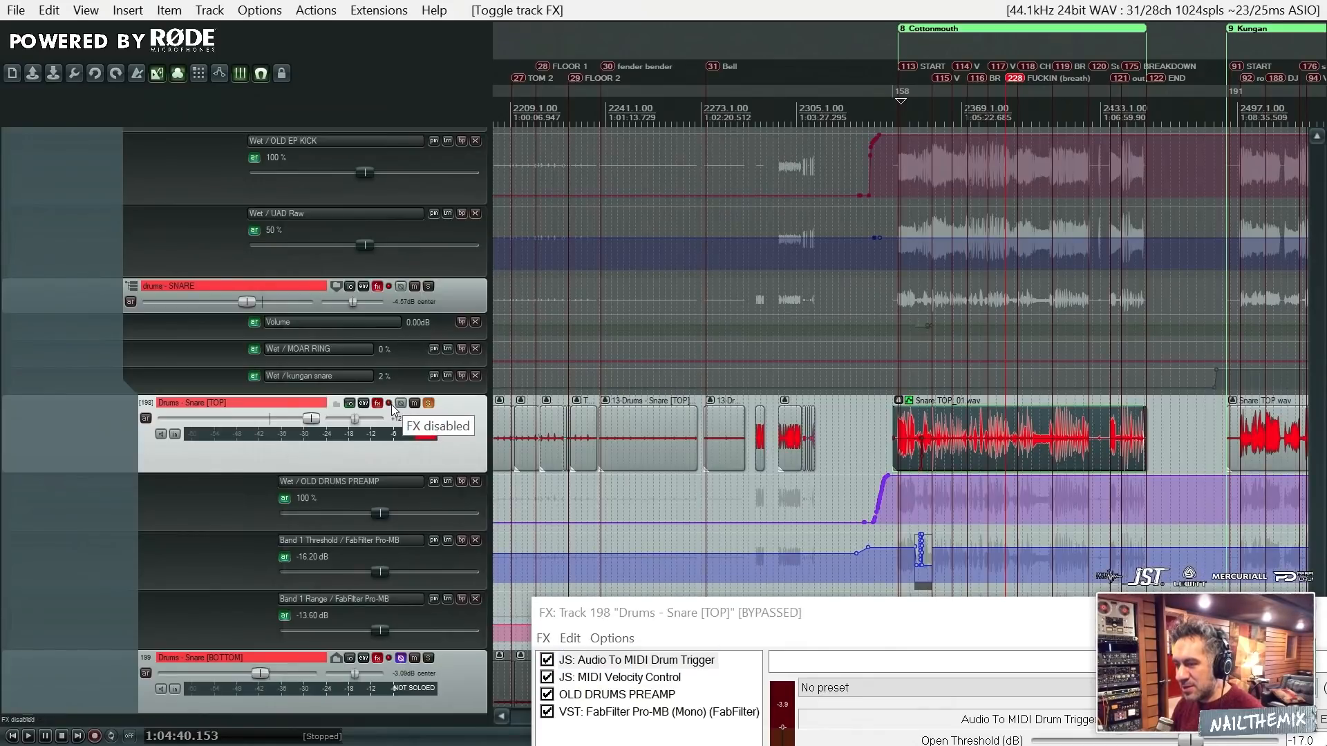
key("space")
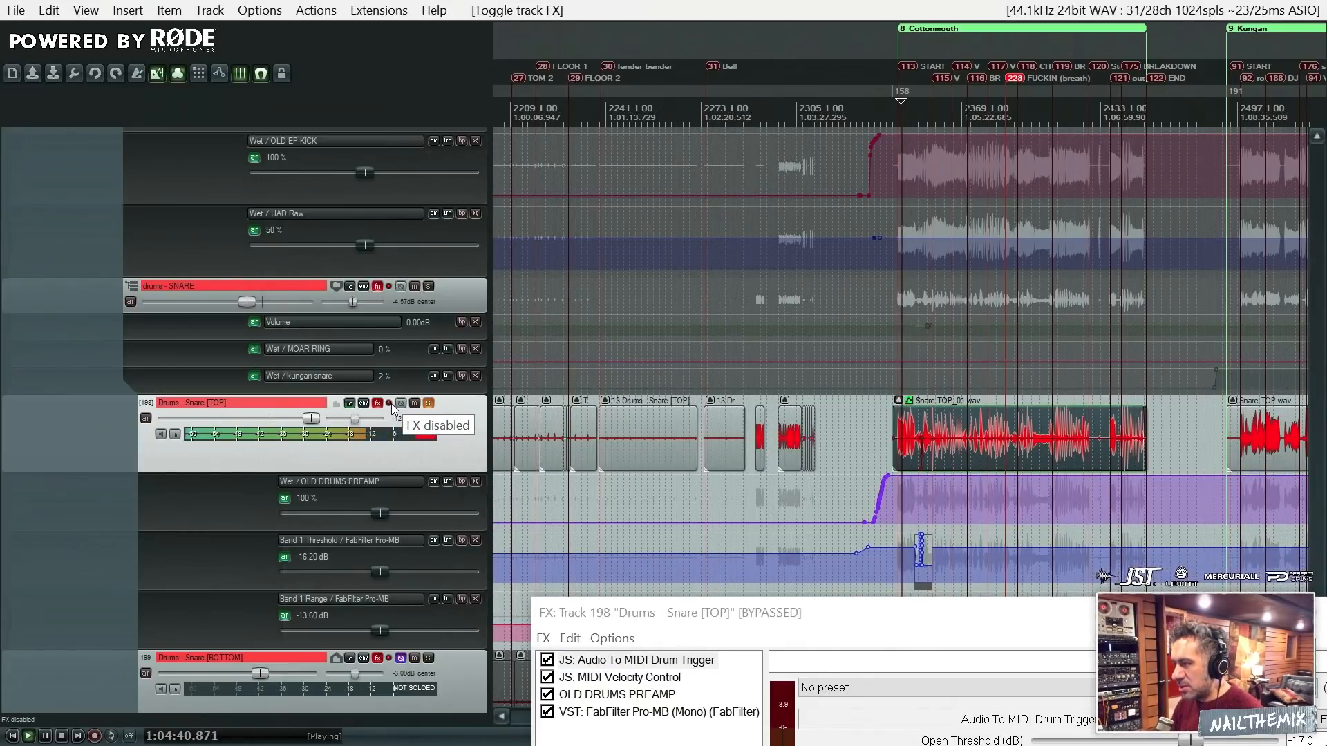
- Select the Snare [TOP] item in Too Quick To Grieve, play it with the effects bypassed, and stop playback
scroll(575, 391, "down", 8)
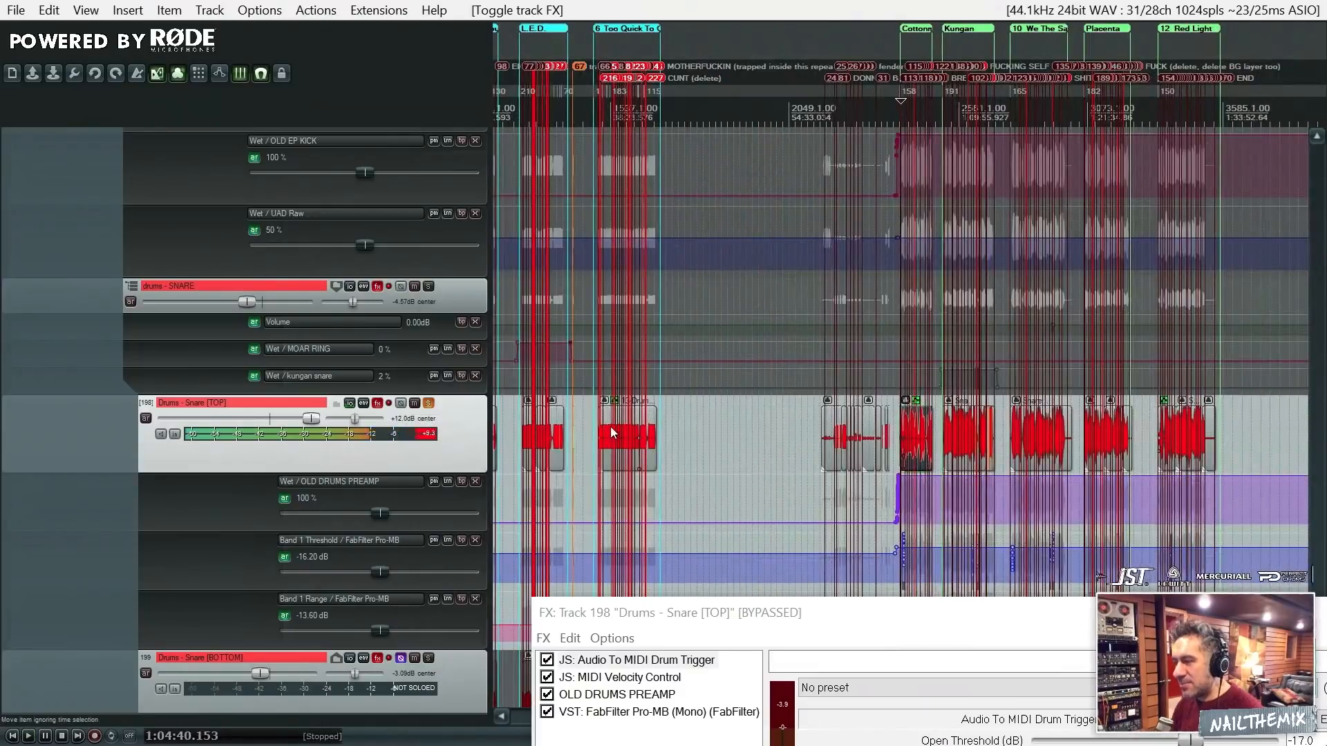
left_click(611, 428)
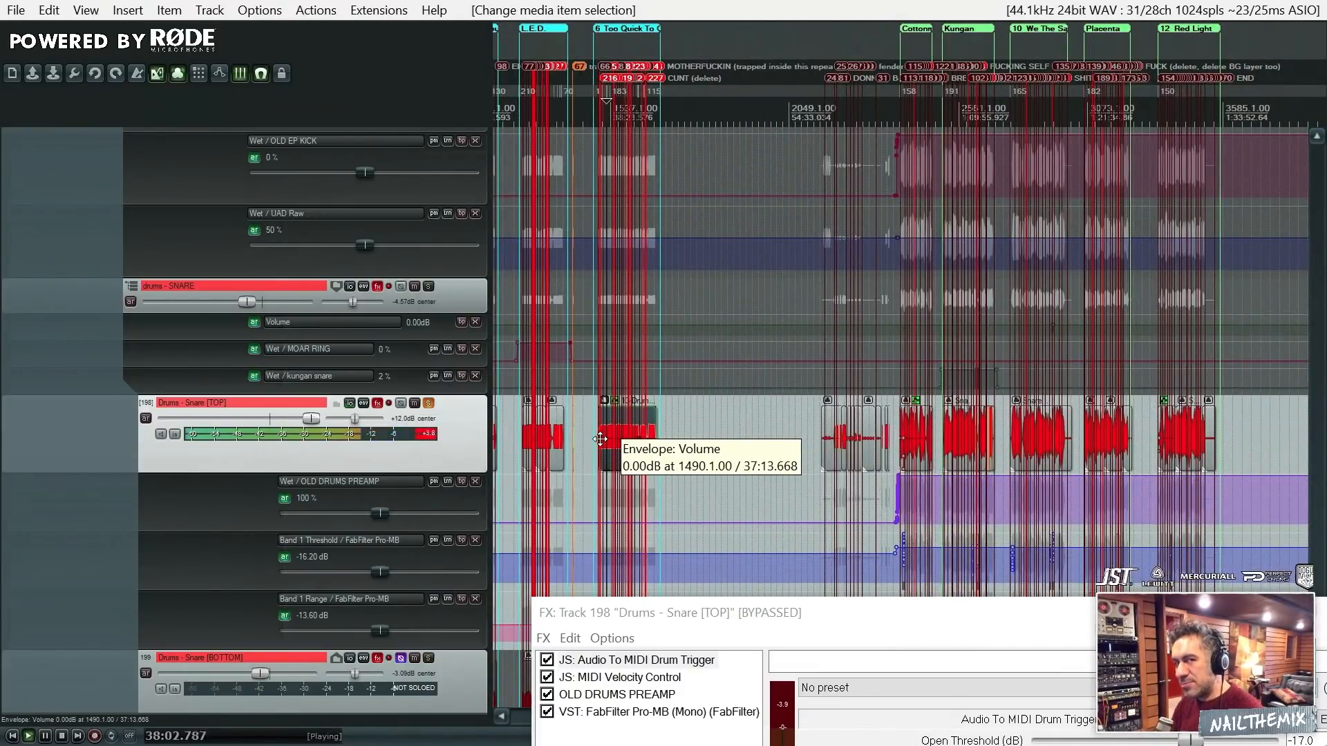
key("space")
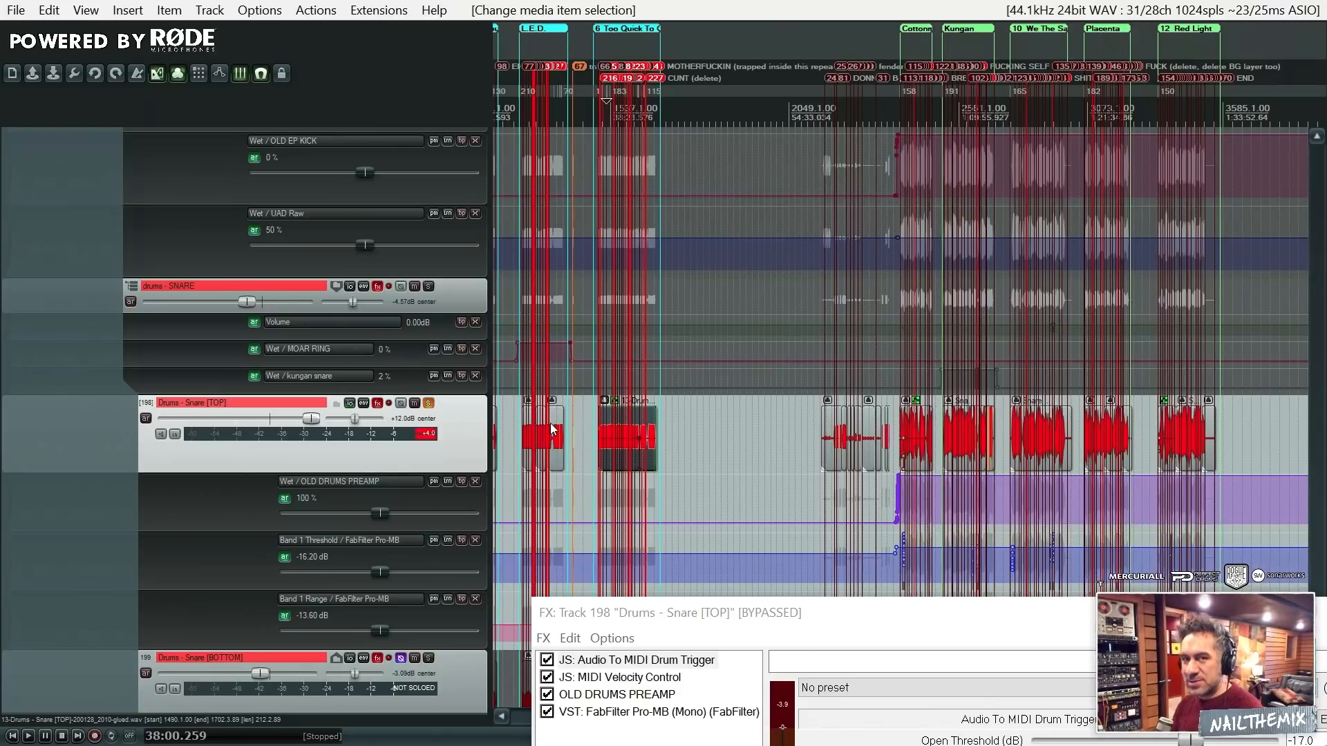
- Compare the Snare [TOP] waveforms and automation between the earlier songs and the group starting at Cottonmouth
scroll(998, 262, "up", 3)
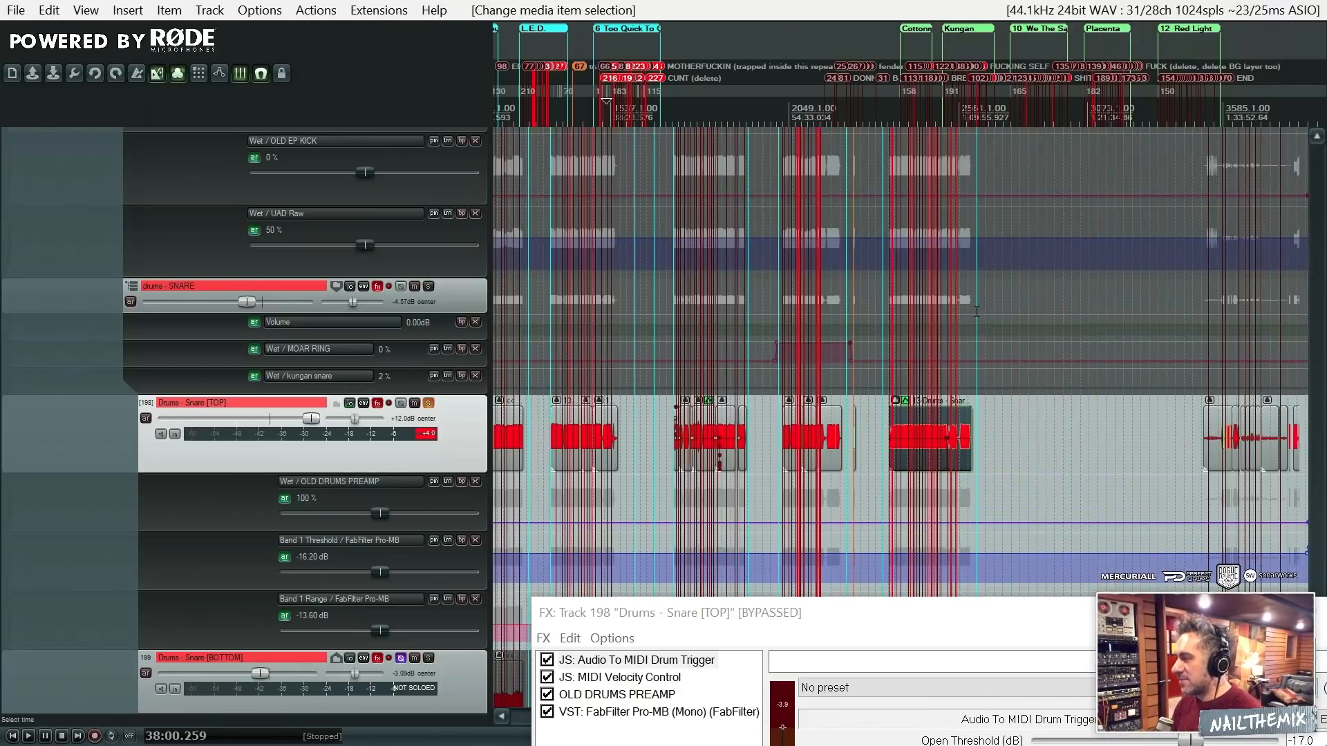
scroll(977, 312, "down", 4)
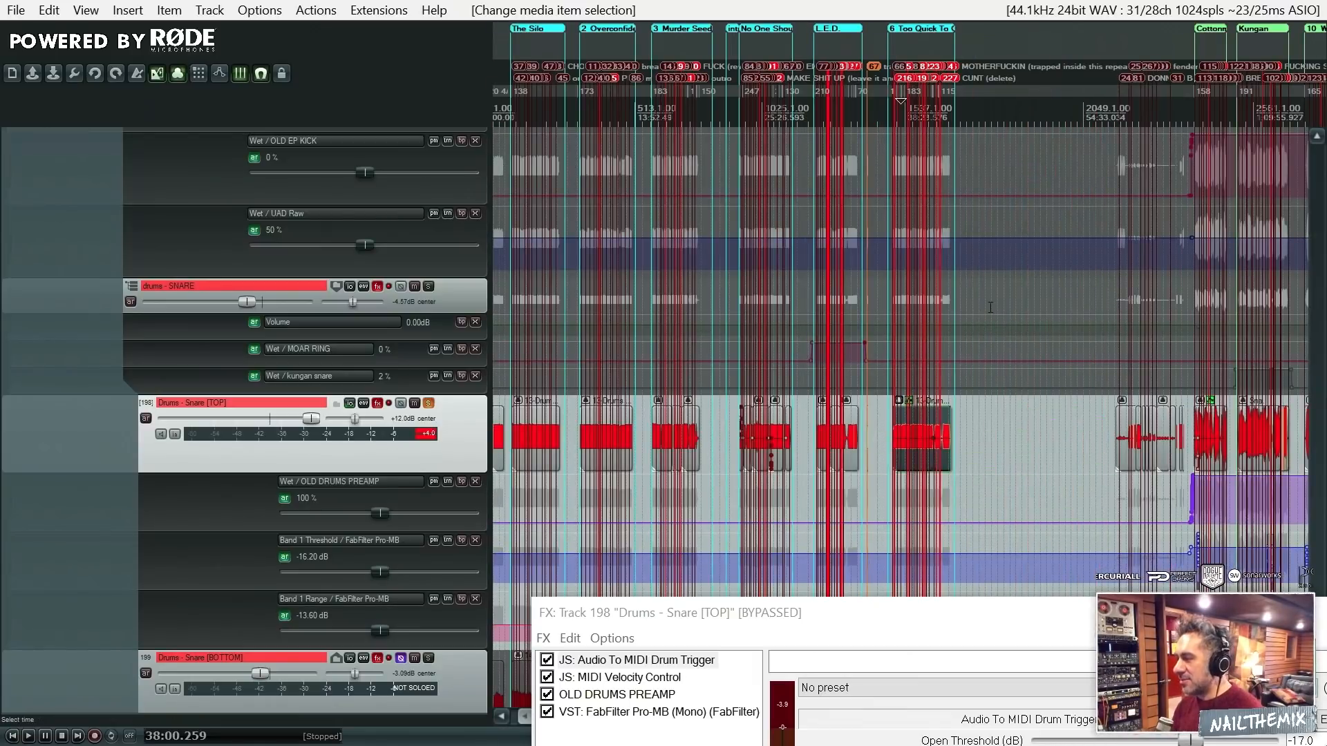
scroll(990, 308, "up", 4)
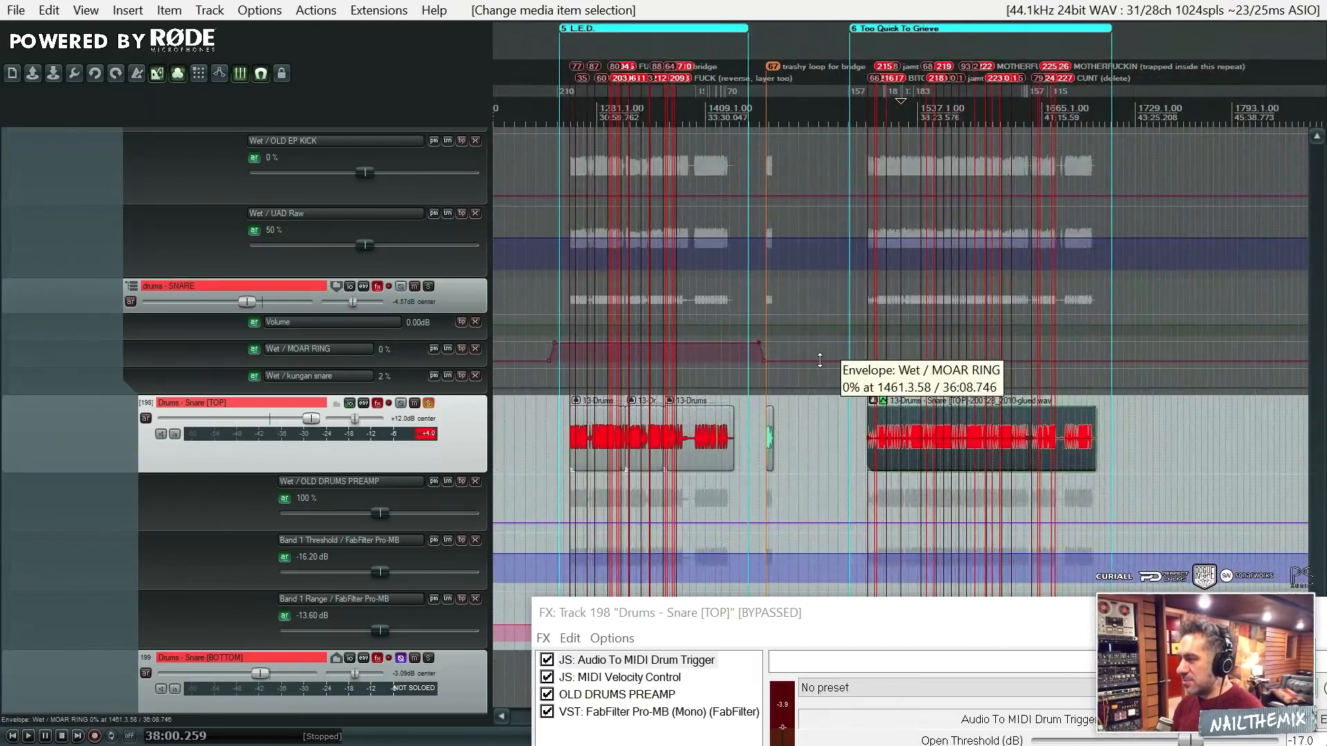
scroll(819, 360, "down", 4)
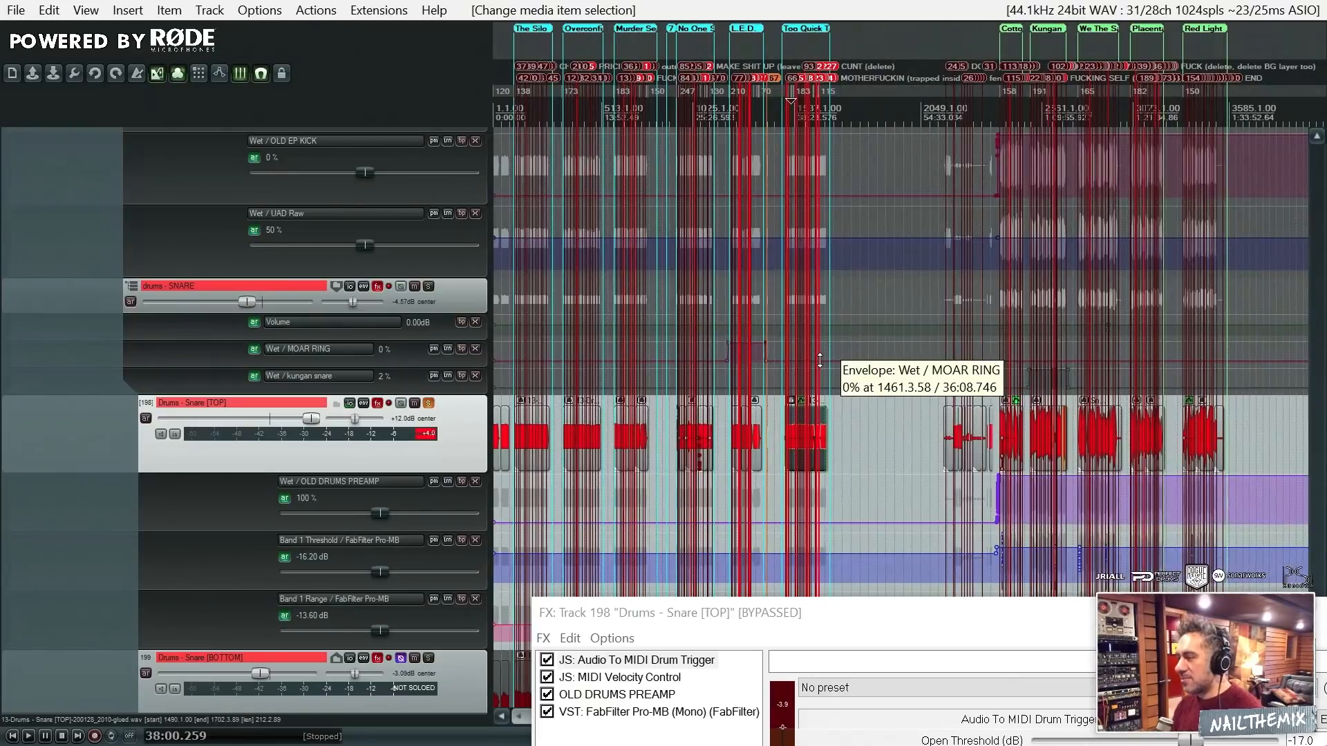
scroll(857, 383, "up", 10)
scroll(902, 373, "down", 4)
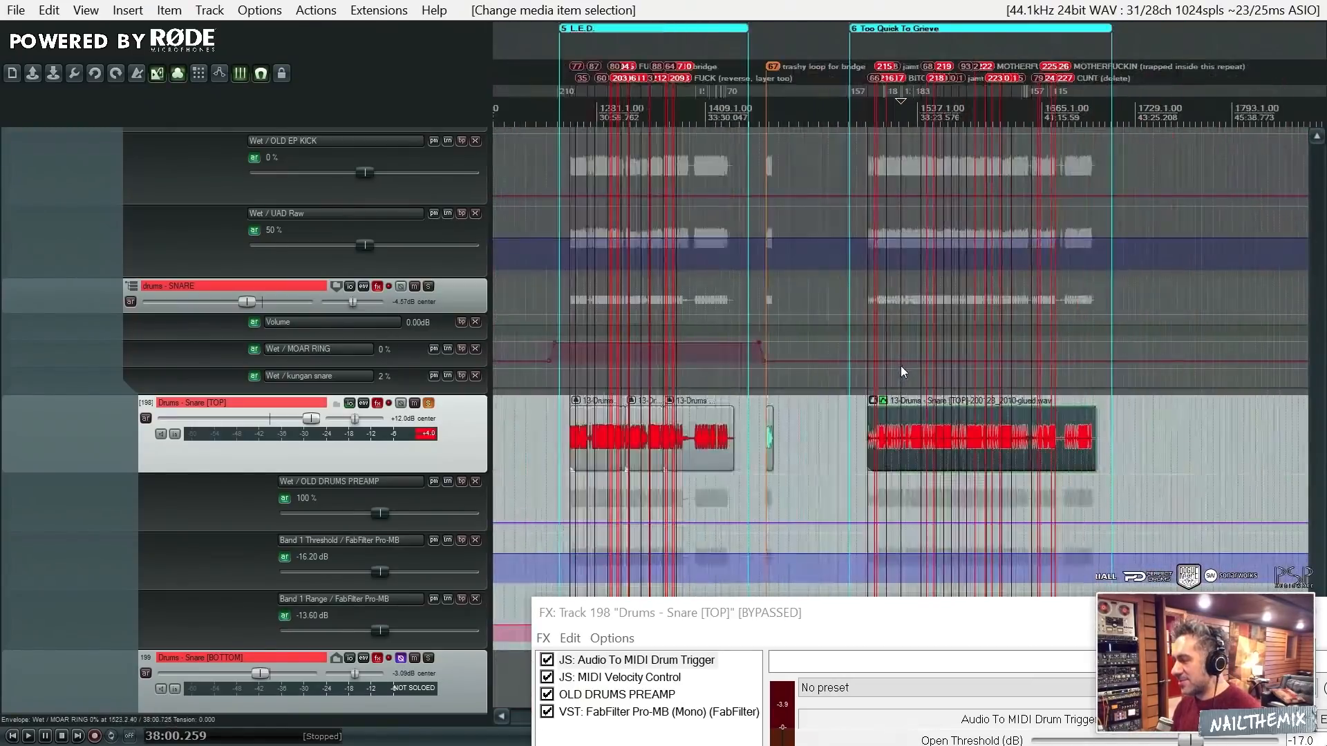
scroll(817, 380, "down", 3)
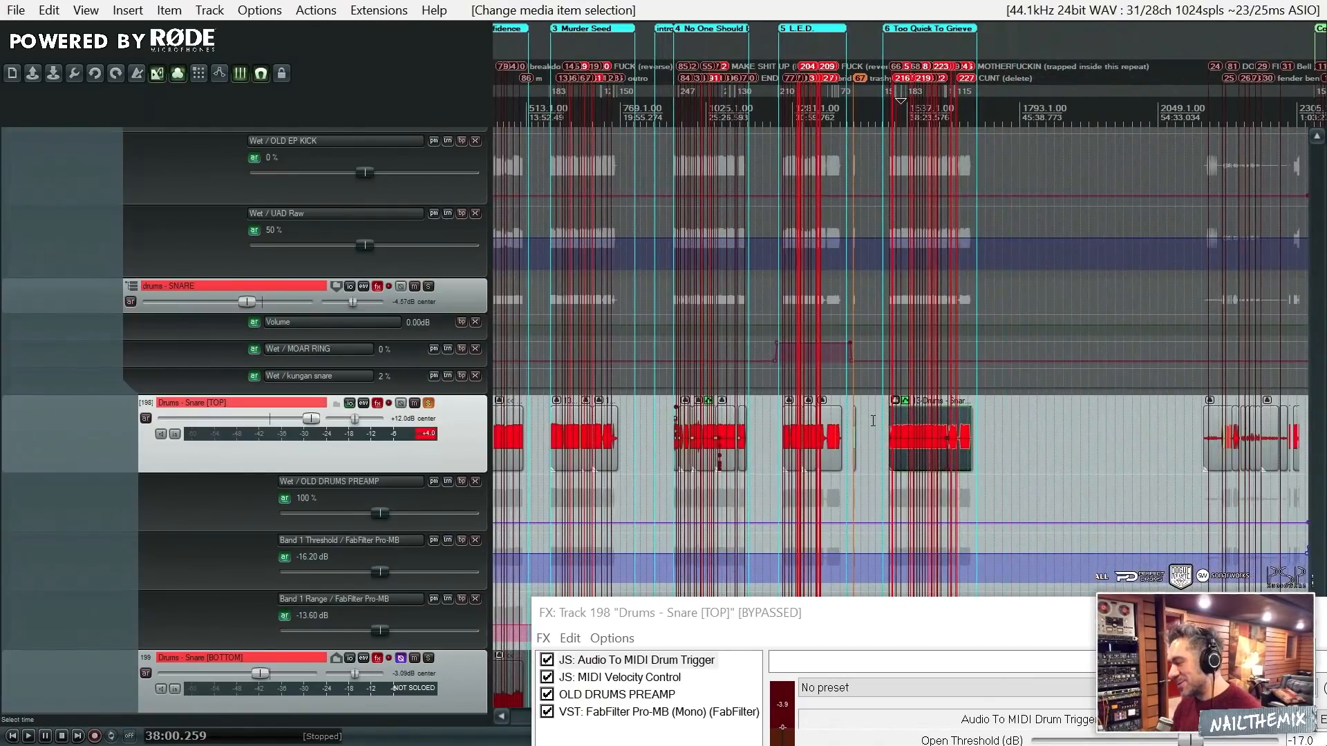
scroll(875, 419, "down", 4)
scroll(874, 420, "up", 3)
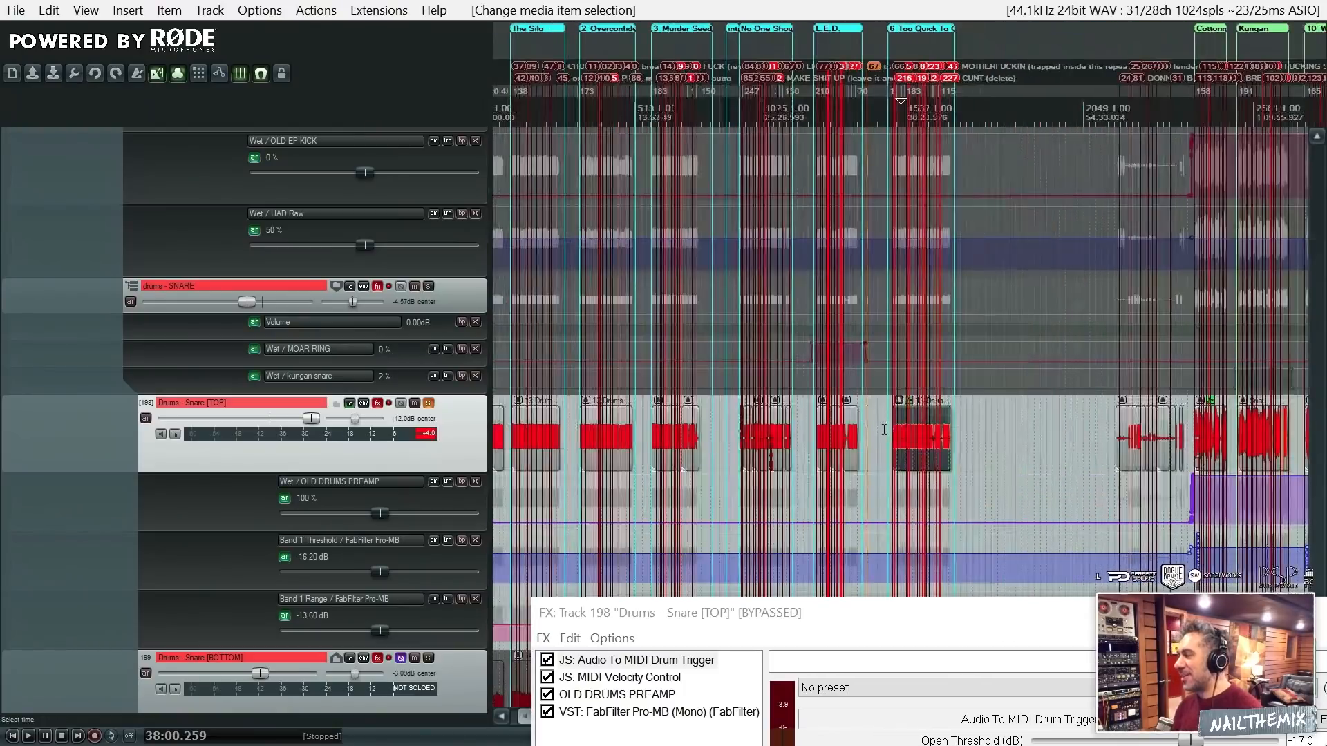
scroll(883, 439, "down", 3)
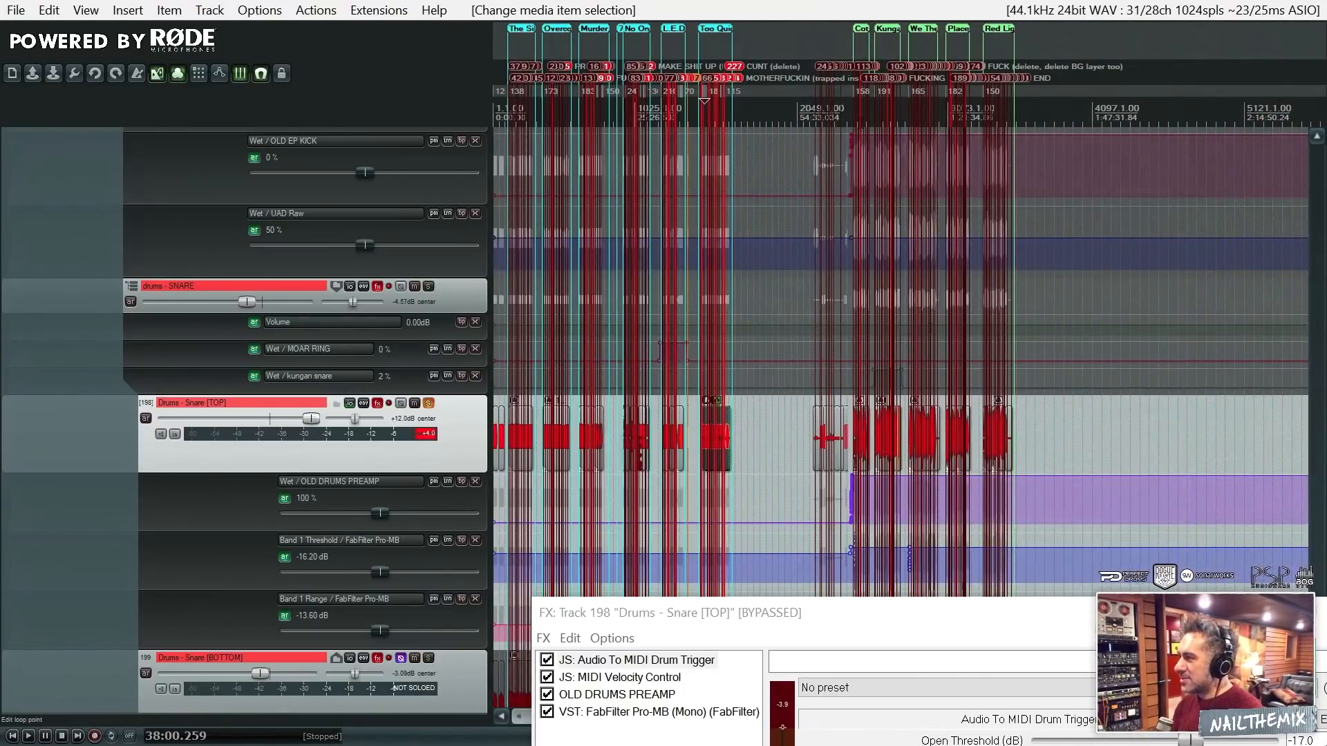
left_click(861, 112)
scroll(908, 197, "up", 9)
scroll(845, 292, "down", 5)
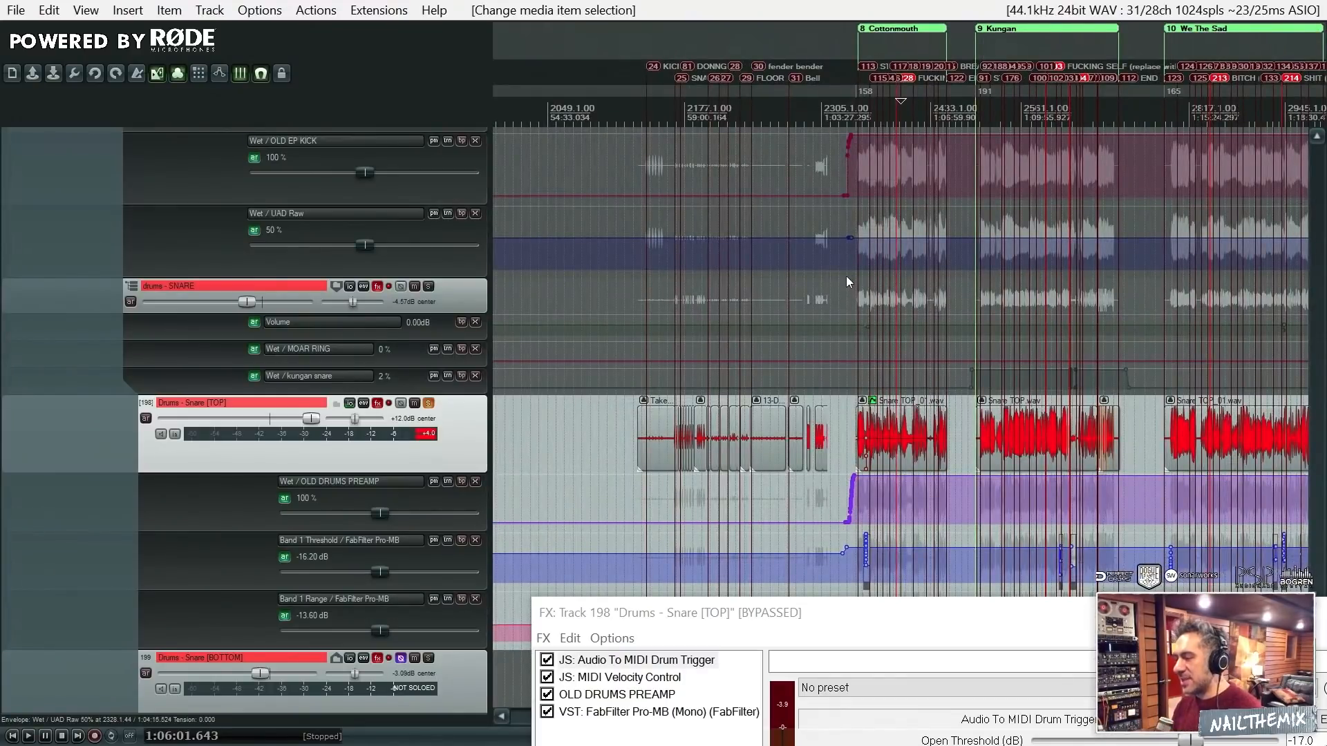
- Show the OLD DRUMS PREAMP plugin of Snare [TOP] in full view and move its FX window clear of the arrangement
scroll(846, 276, "down", 2)
left_click_drag(771, 614, 552, 150)
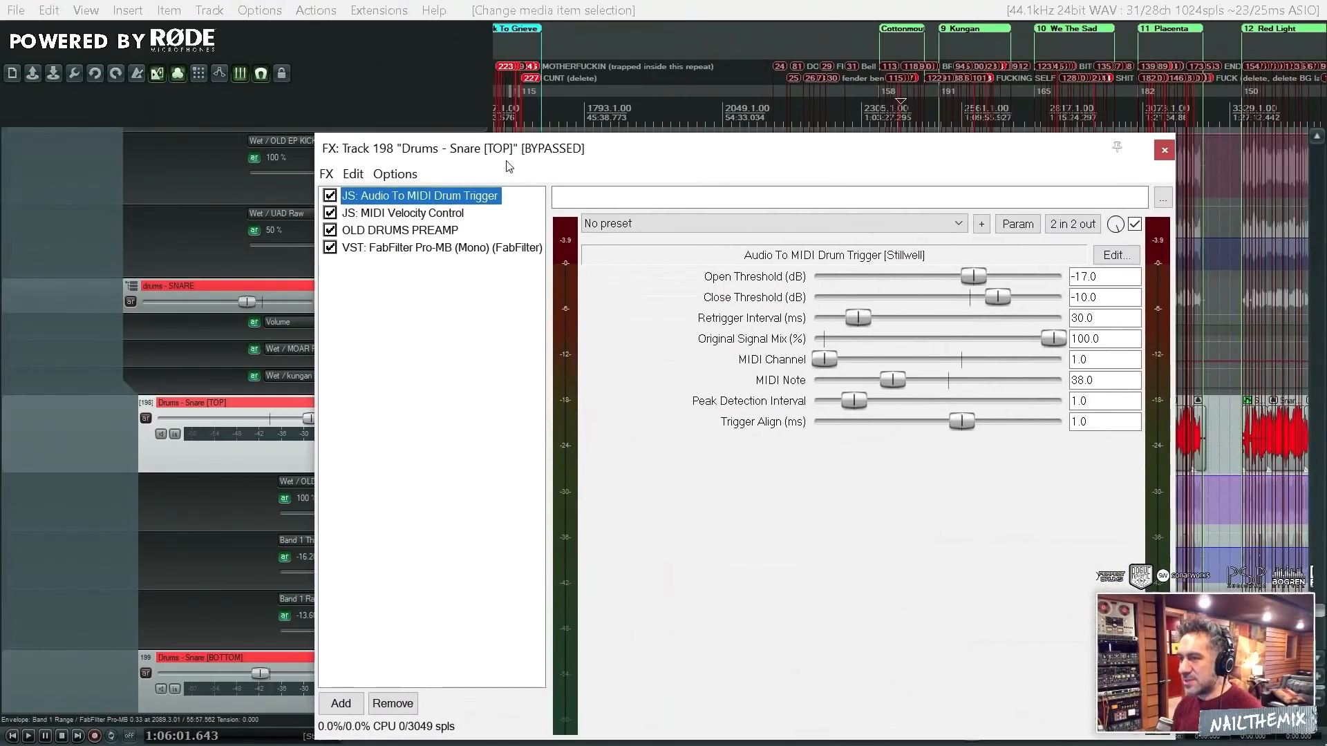
left_click(428, 235)
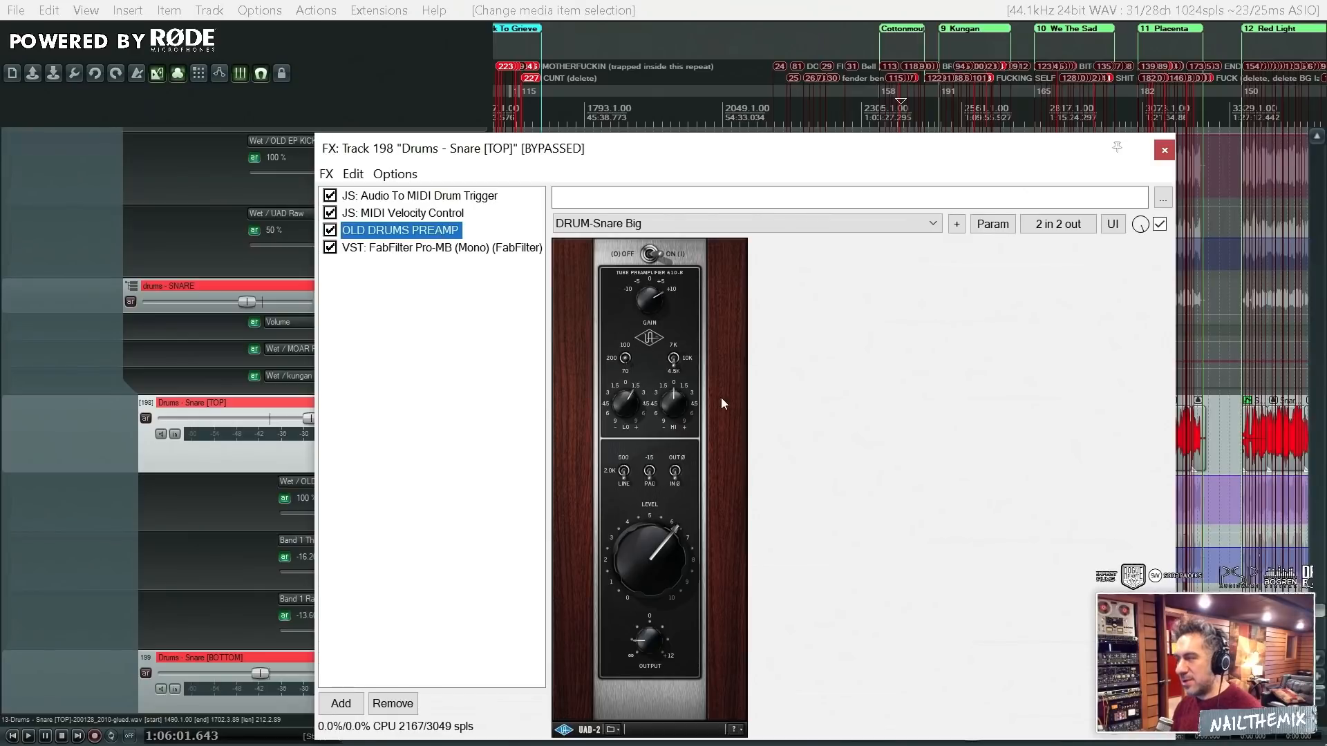
left_click_drag(774, 148, 848, 583)
- Locate the single snare hits around the SNARE and DONNGGGG!!! markers on the Snare [TOP] track
scroll(686, 545, "down", 4)
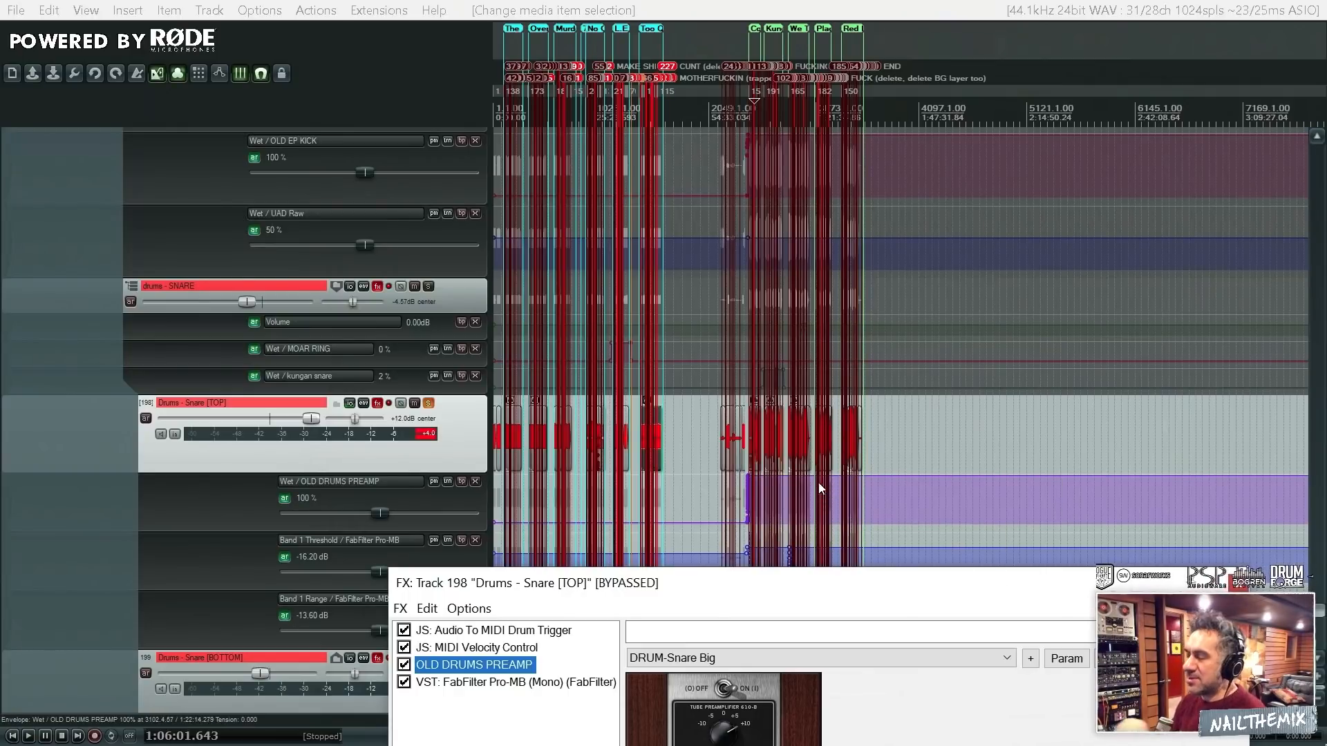
scroll(877, 465, "up", 3)
scroll(878, 465, "up", 2)
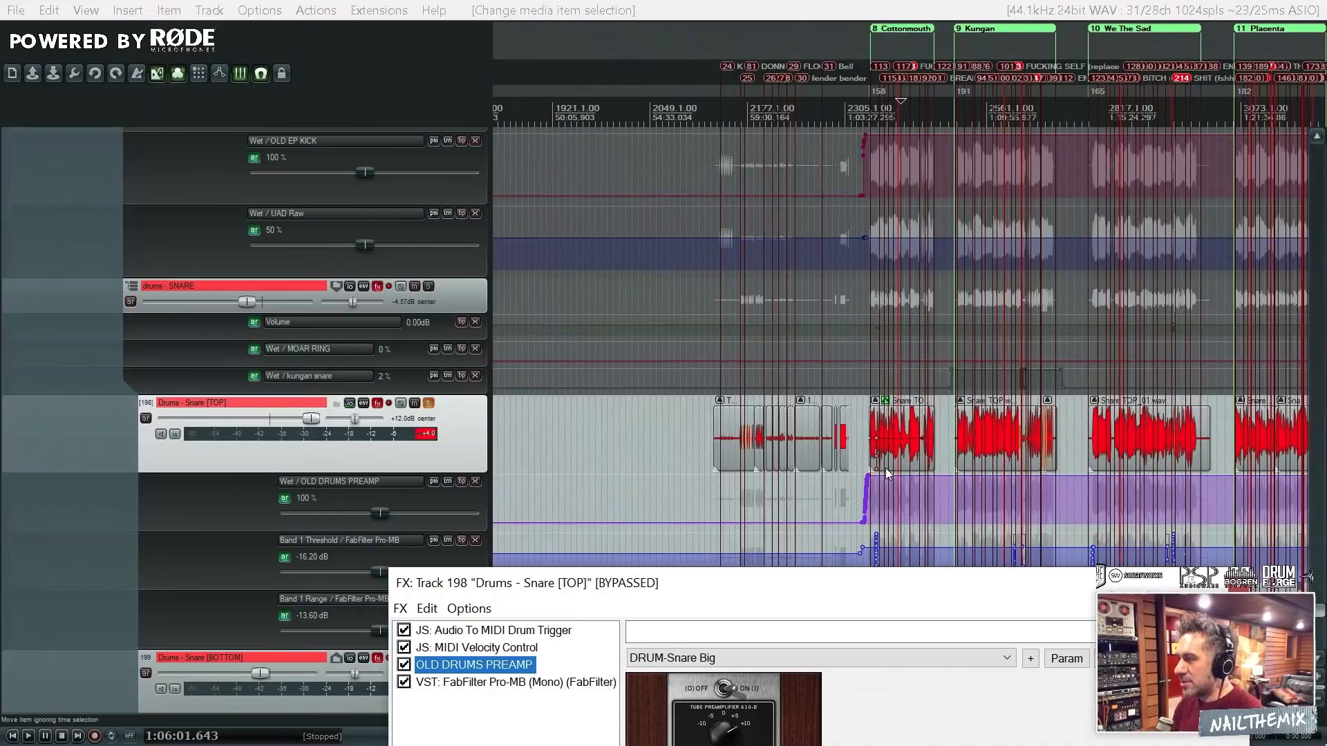
scroll(885, 467, "down", 3)
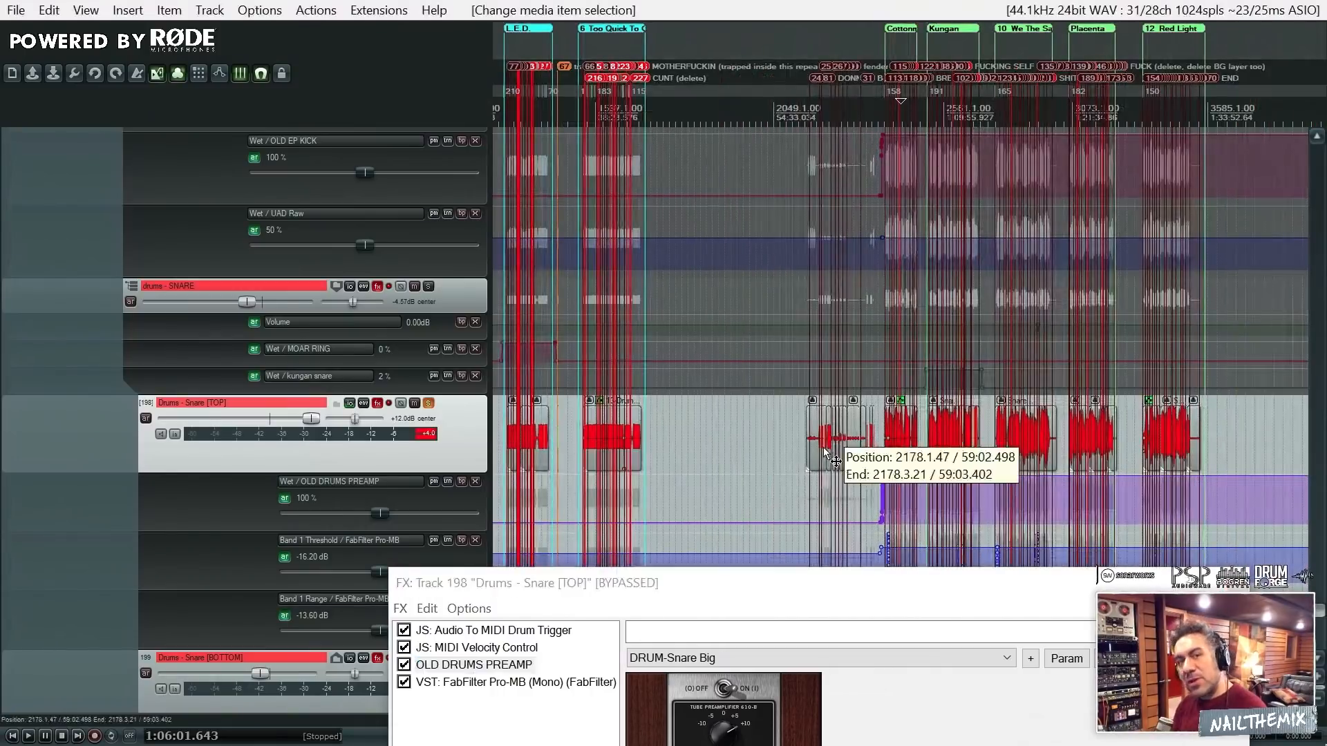
scroll(827, 454, "up", 6)
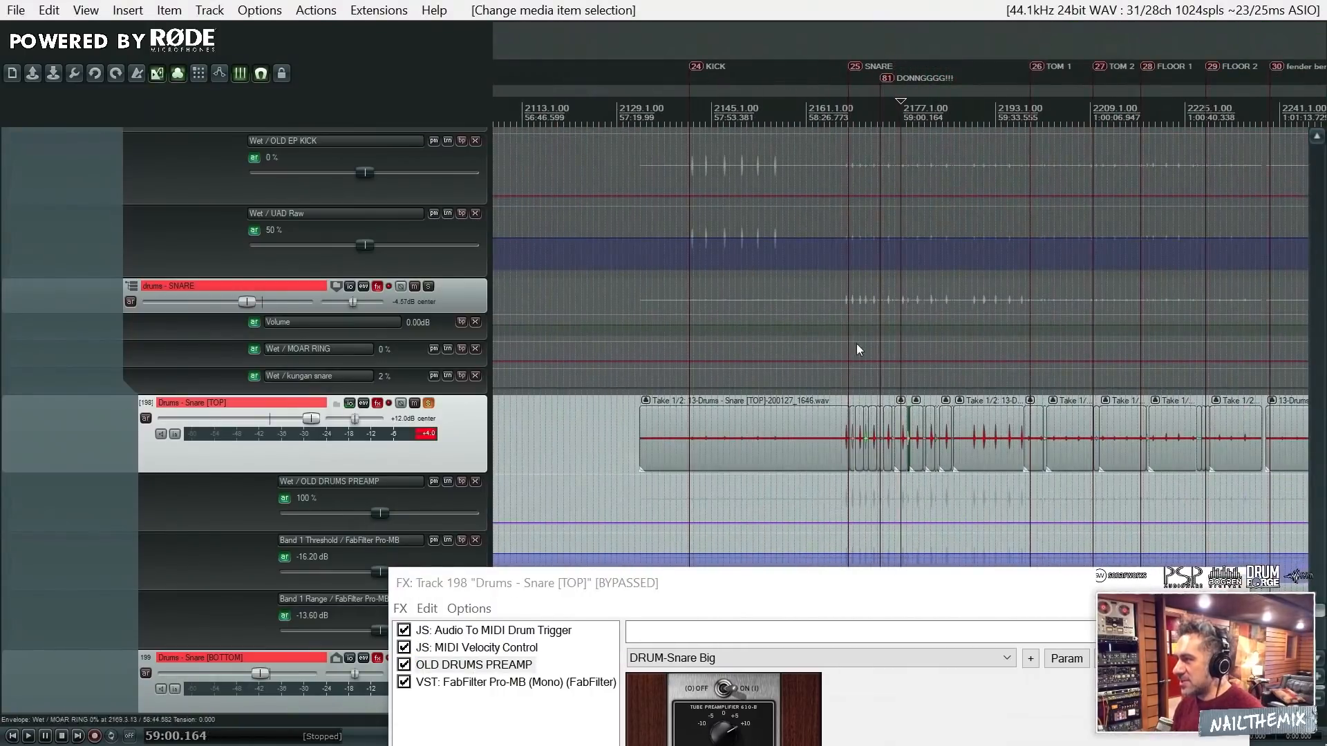
scroll(843, 96, "down", 2)
scroll(914, 131, "up", 4)
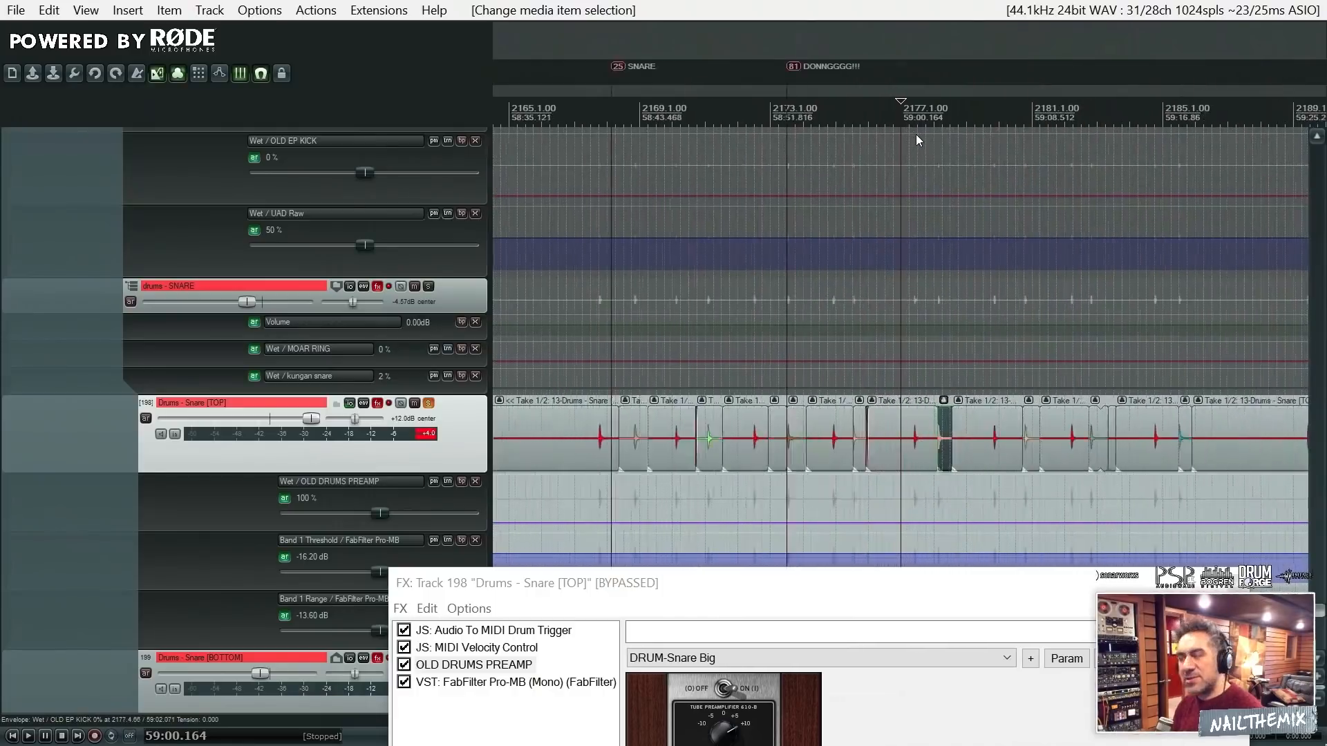
scroll(915, 142, "up", 4)
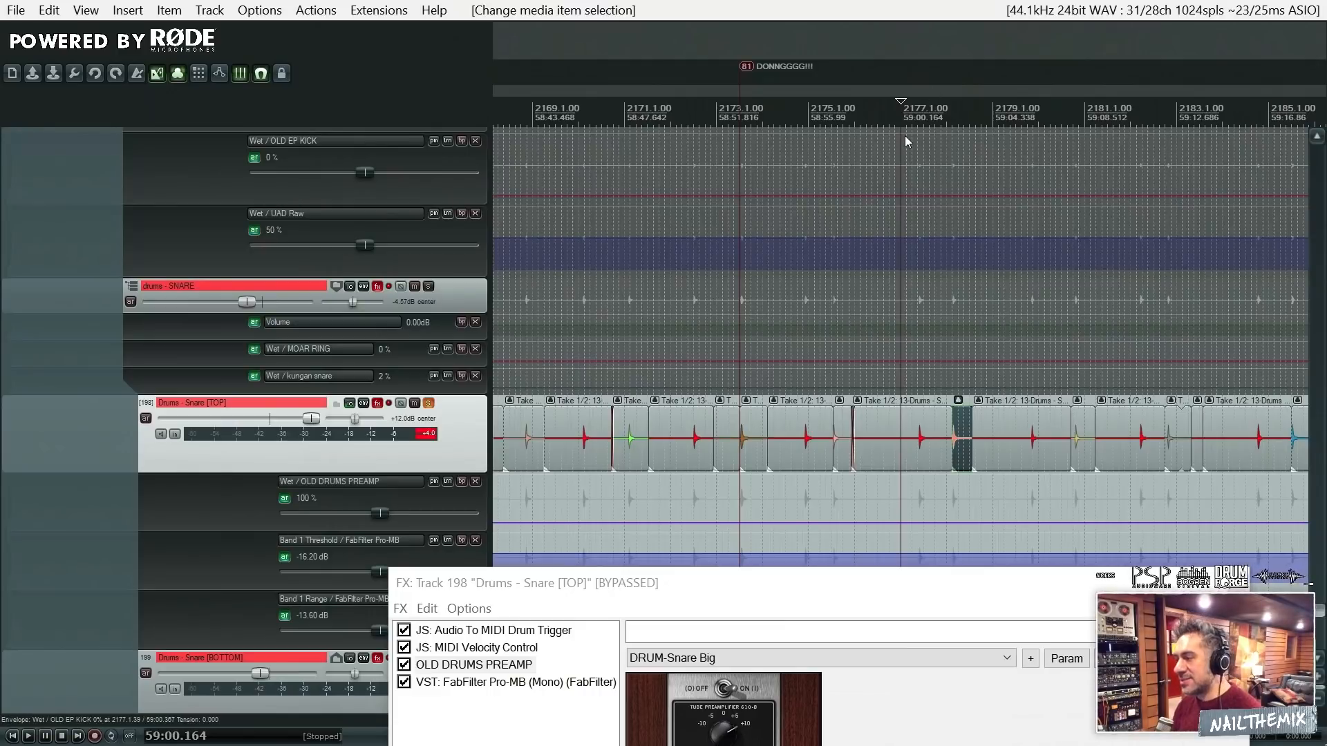
- Audition individual Snare [TOP] hits around the DONNGGGG!!! marker, including the differently coloured ones, and examine their waveforms up close
left_click(732, 441)
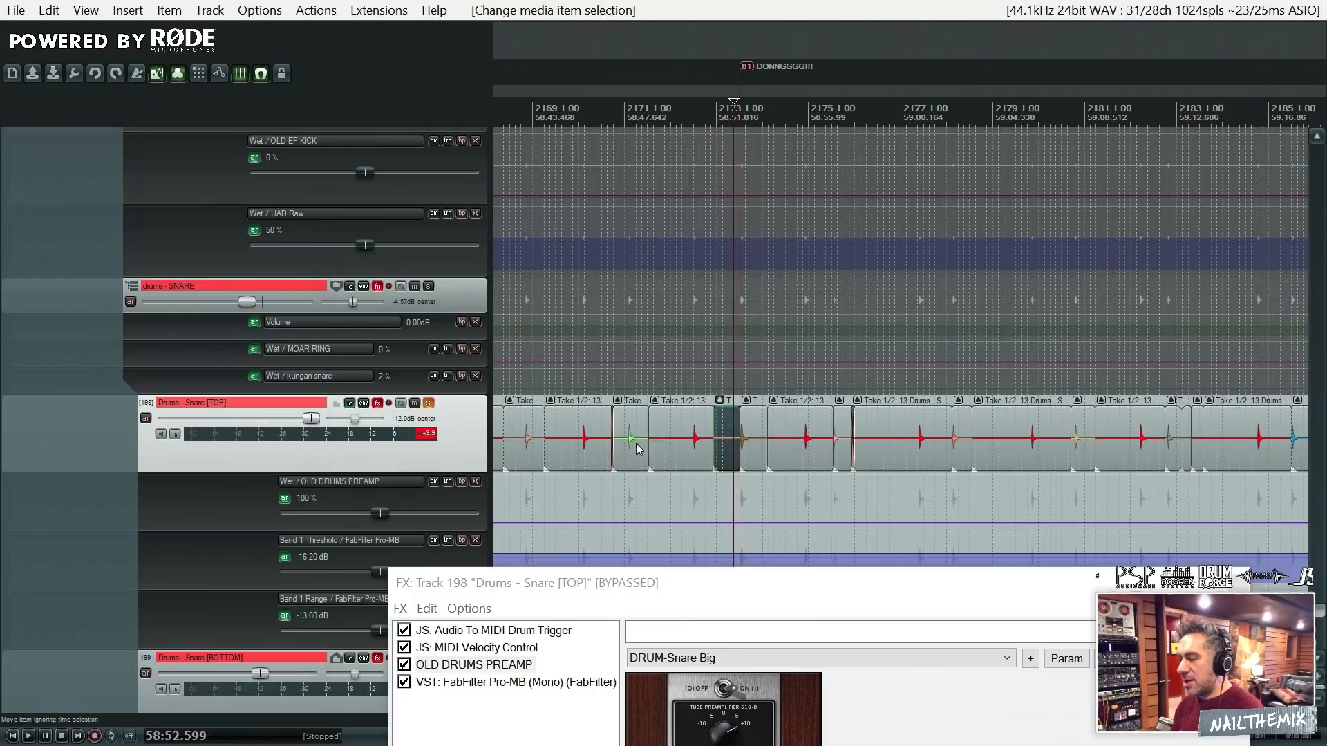
left_click(750, 441)
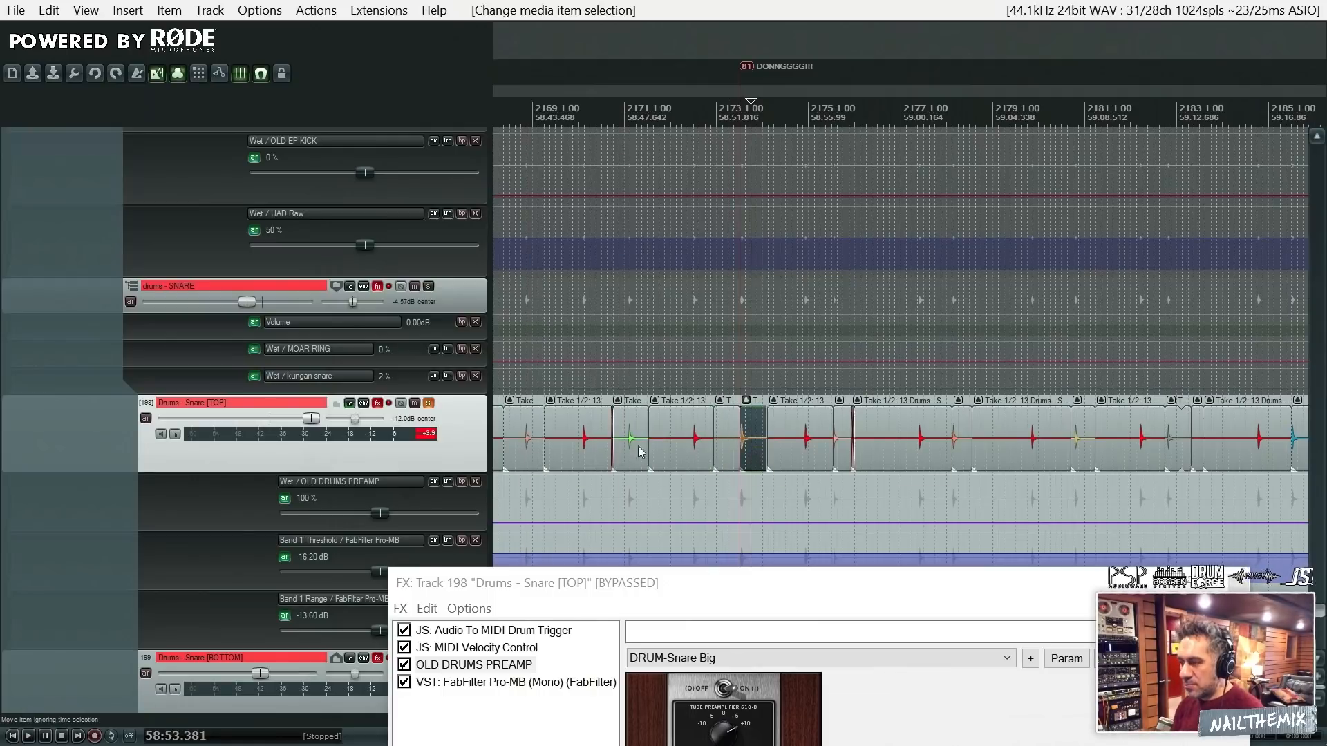
left_click(618, 443)
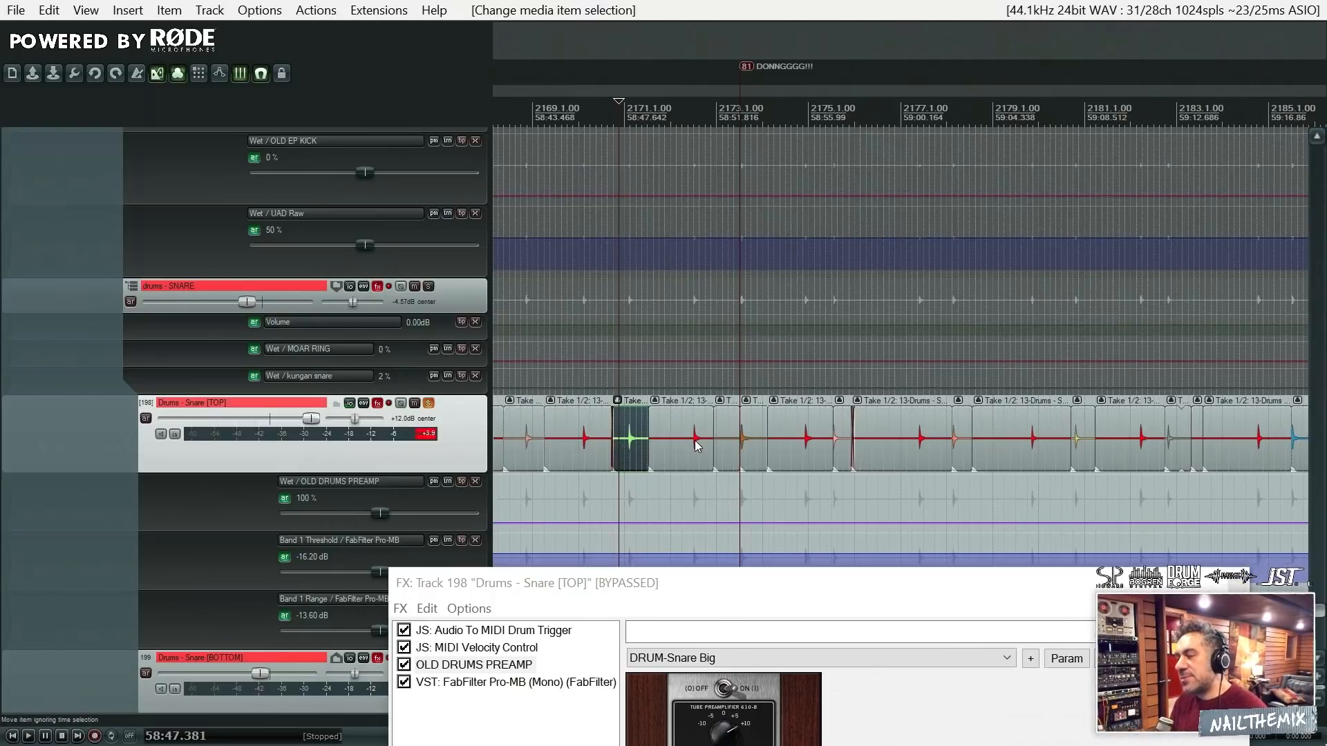
left_click(734, 447)
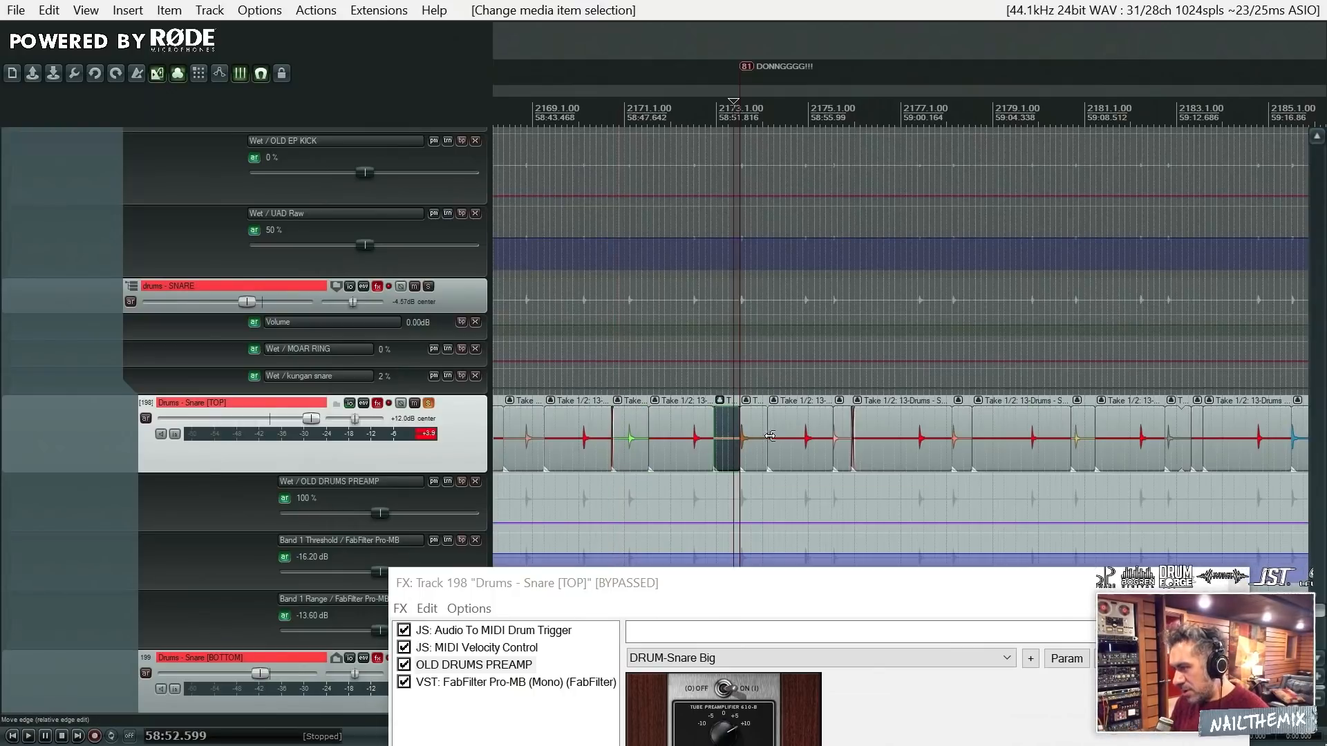
left_click(687, 442)
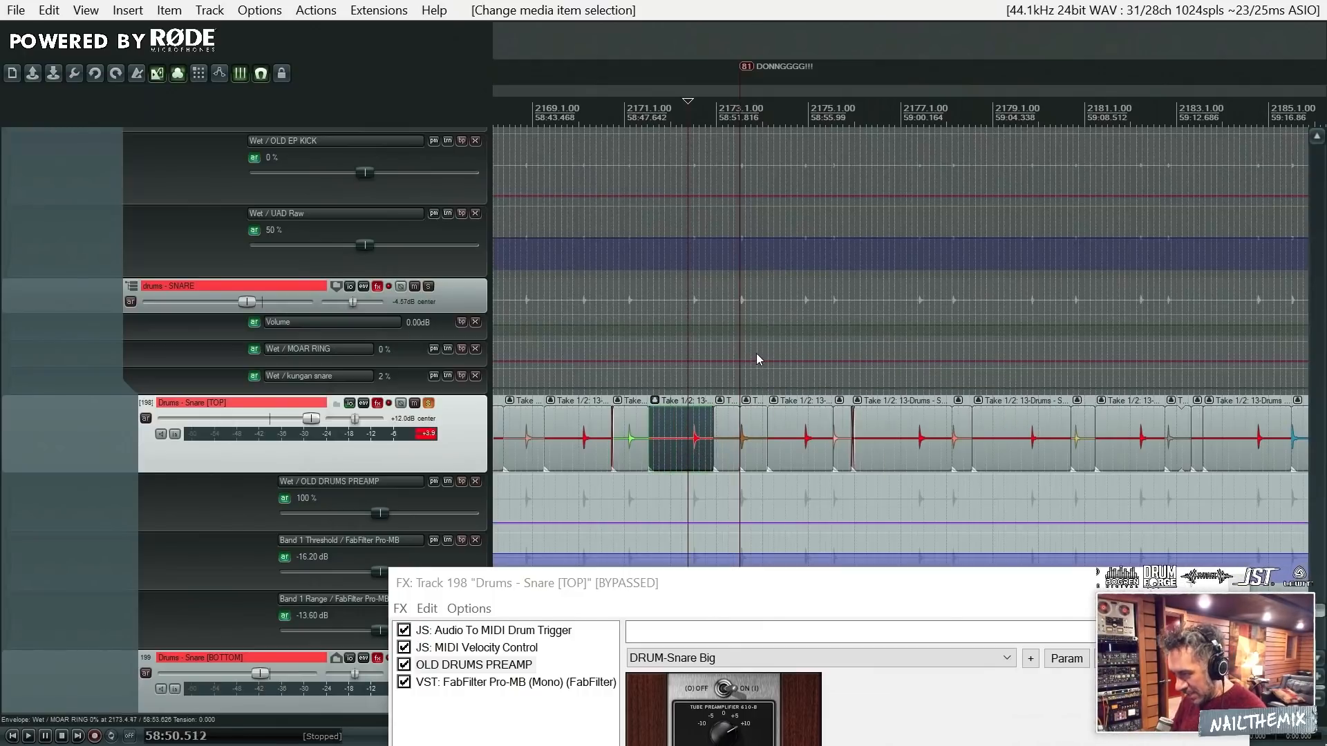
scroll(799, 377, "up", 2)
scroll(799, 374, "up", 3)
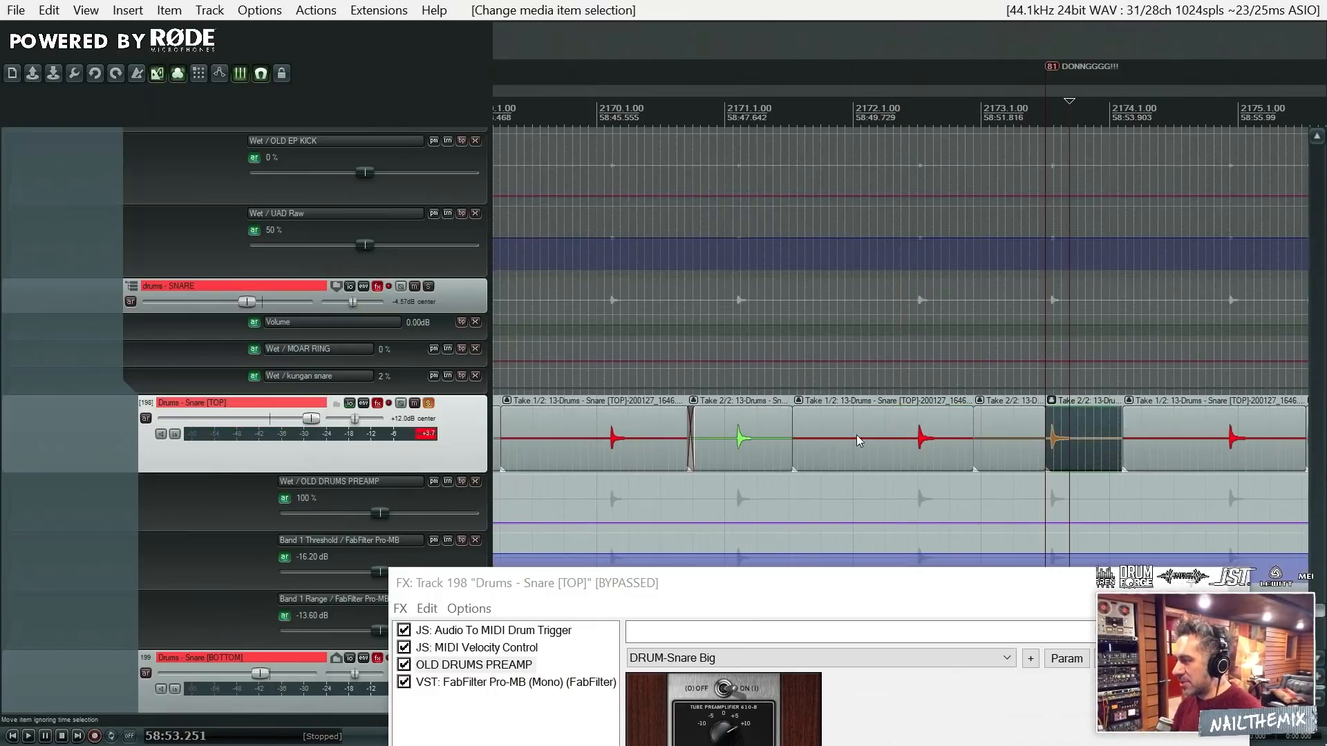
- Audition the Snare [TOP] hits just before and at the DONNGGGG!!! marker, one after the other
left_click(910, 440)
key("space")
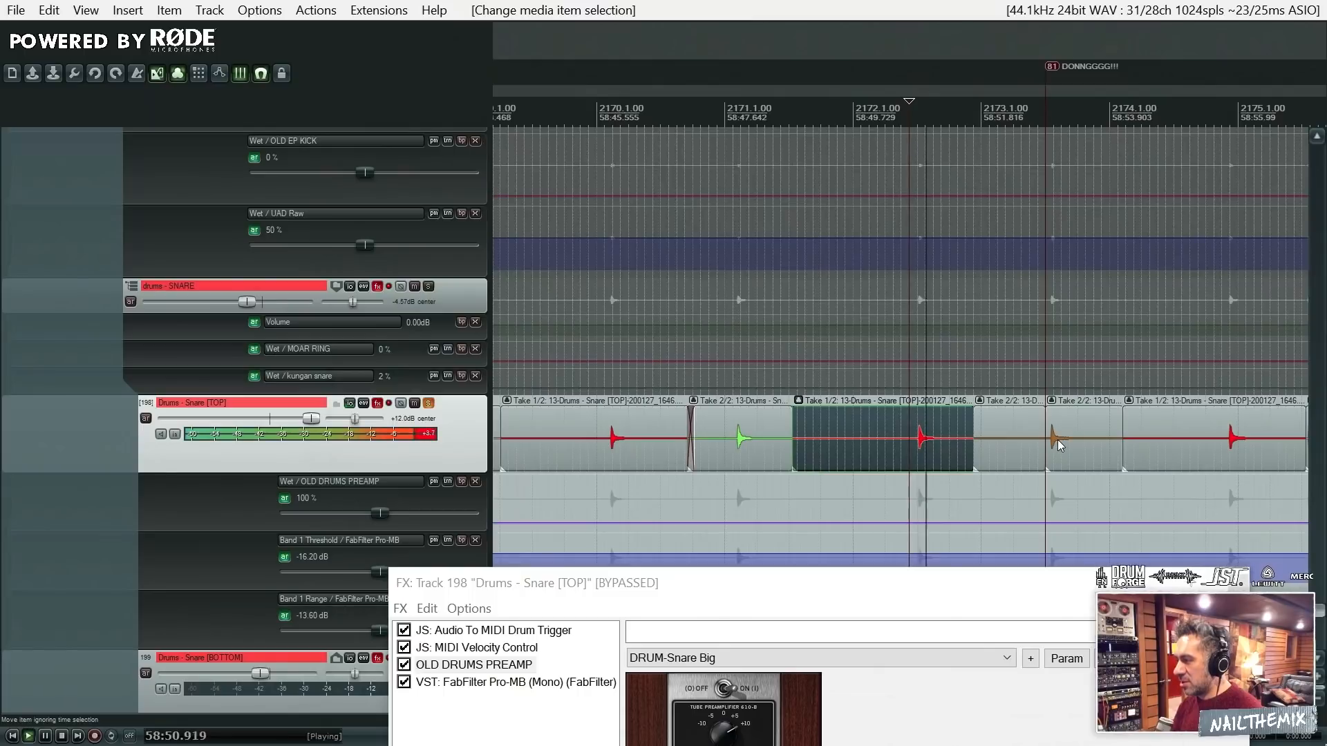
key("space")
left_click(1041, 438)
key("space")
key("space")
left_click(1040, 437)
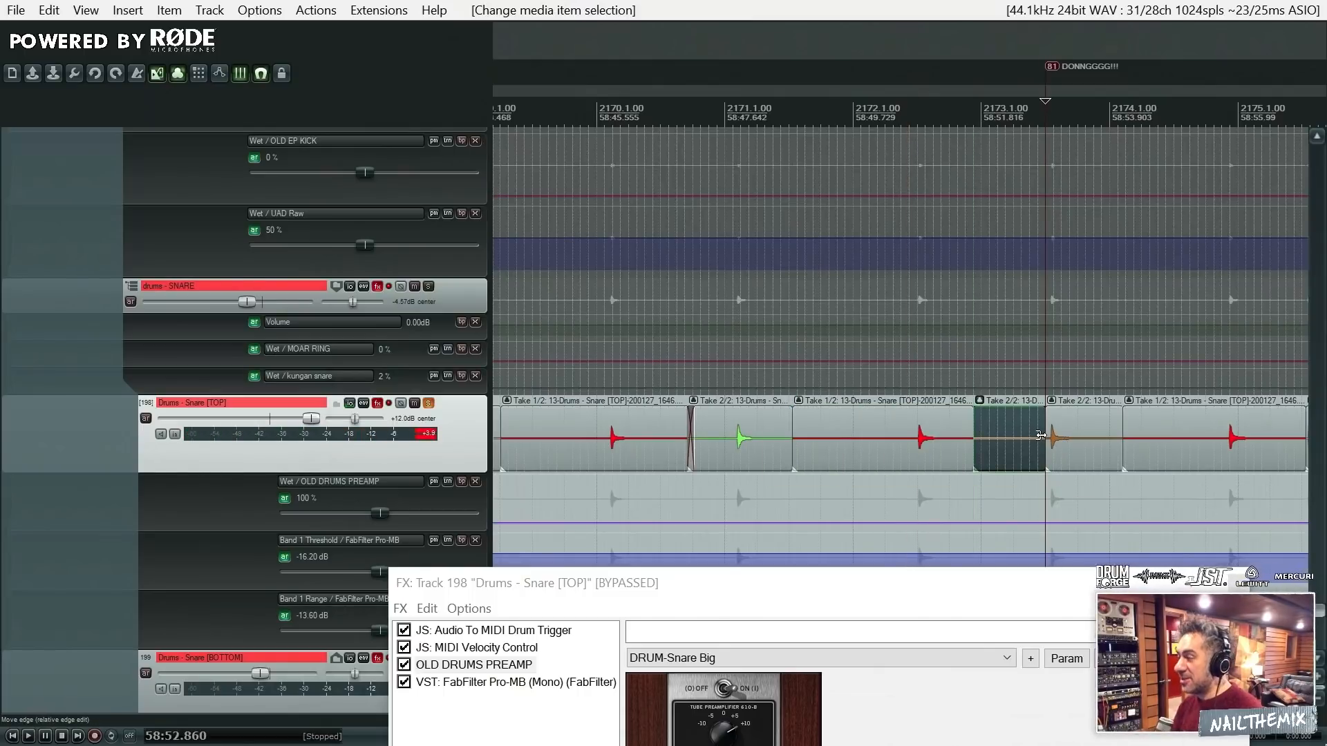
- Survey the separately recorded drum hits on Snare [TOP], from the KICK marker through the Bell marker to Cottonmouth
scroll(1041, 436, "down", 4)
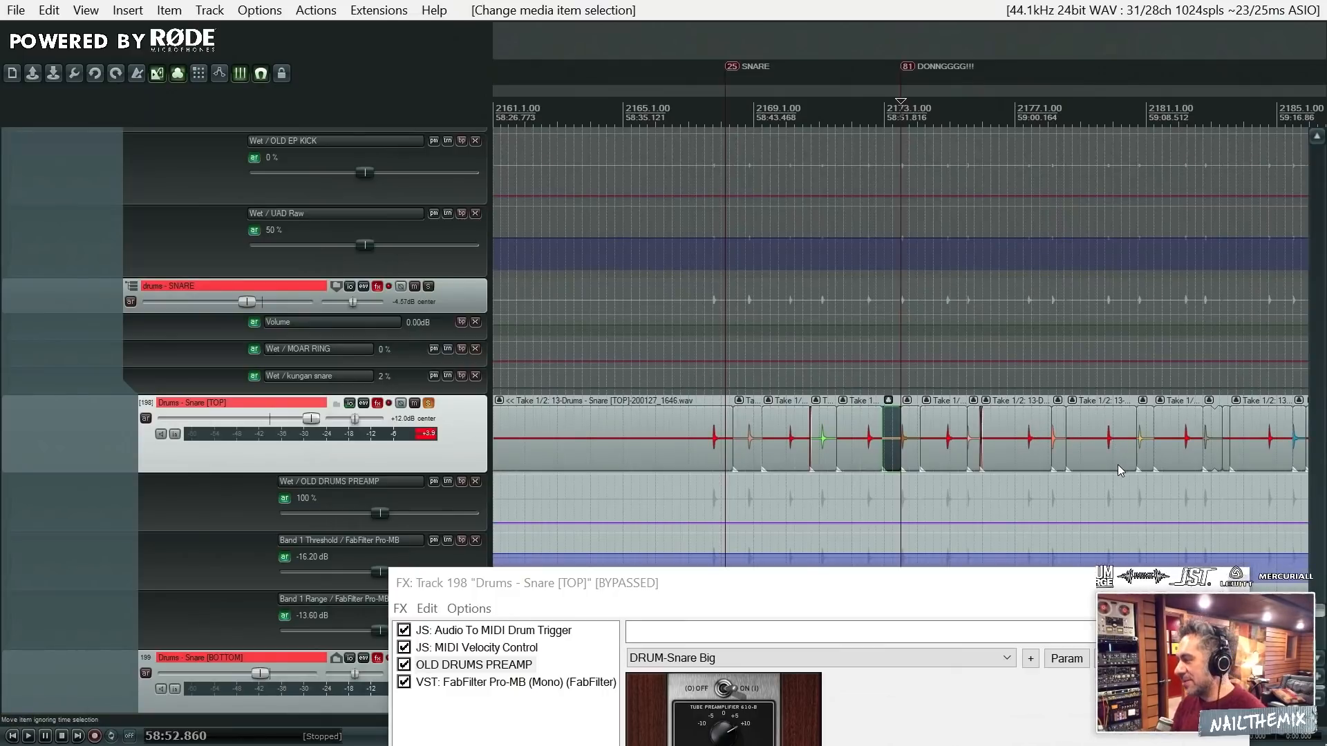
scroll(1097, 453, "down", 6)
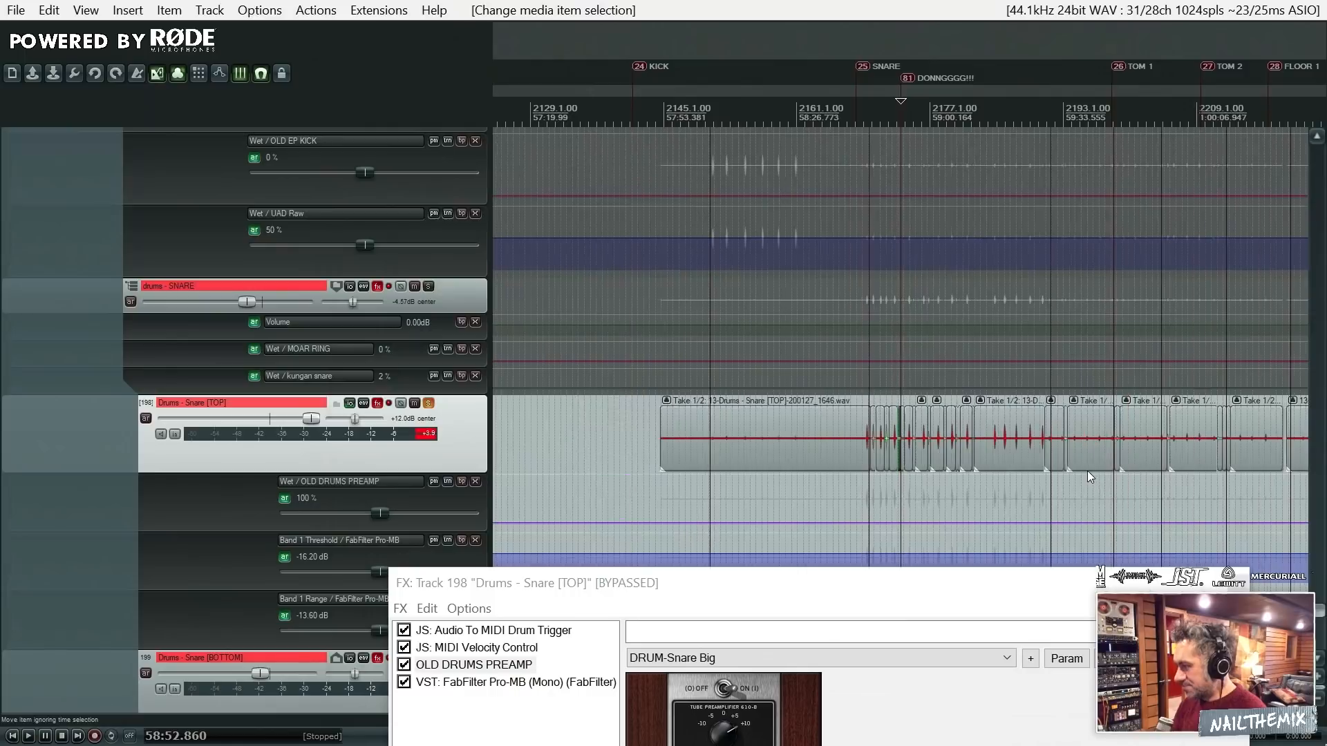
scroll(1090, 473, "down", 2)
scroll(1089, 473, "up", 3)
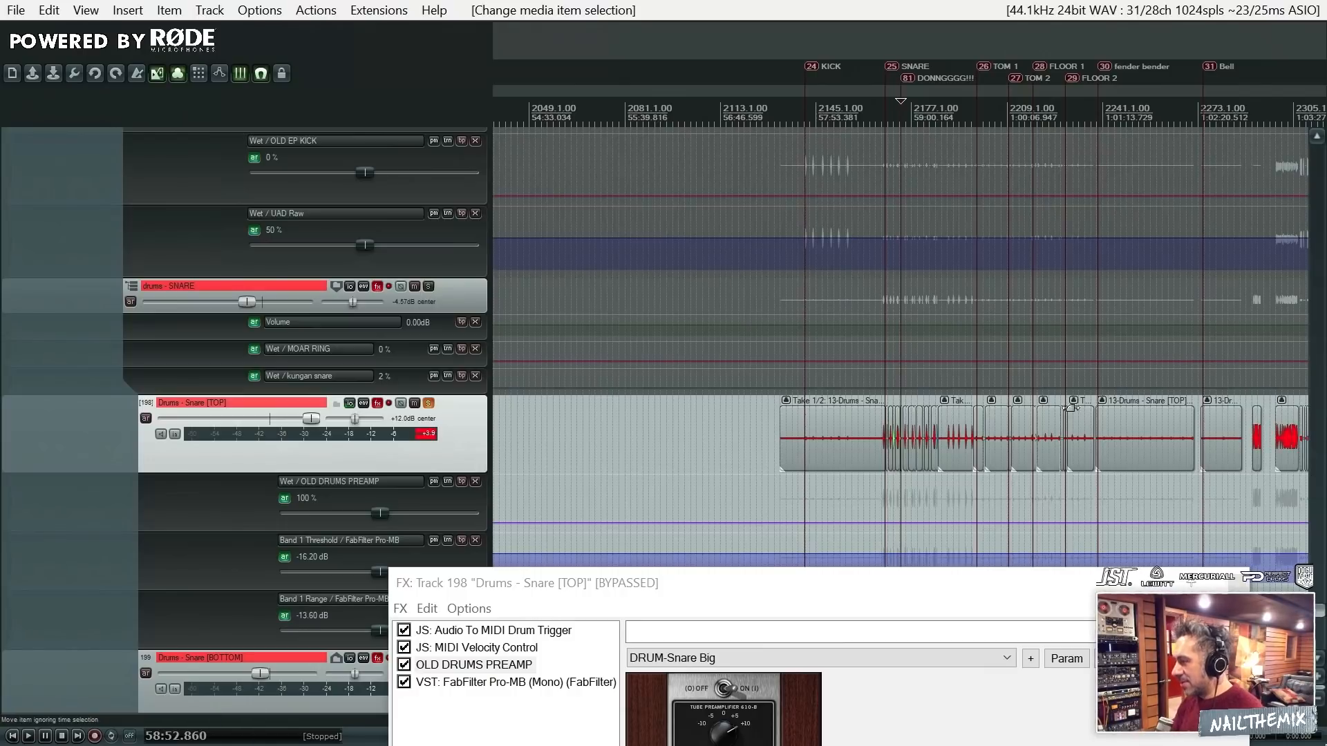
scroll(1044, 263, "down", 3)
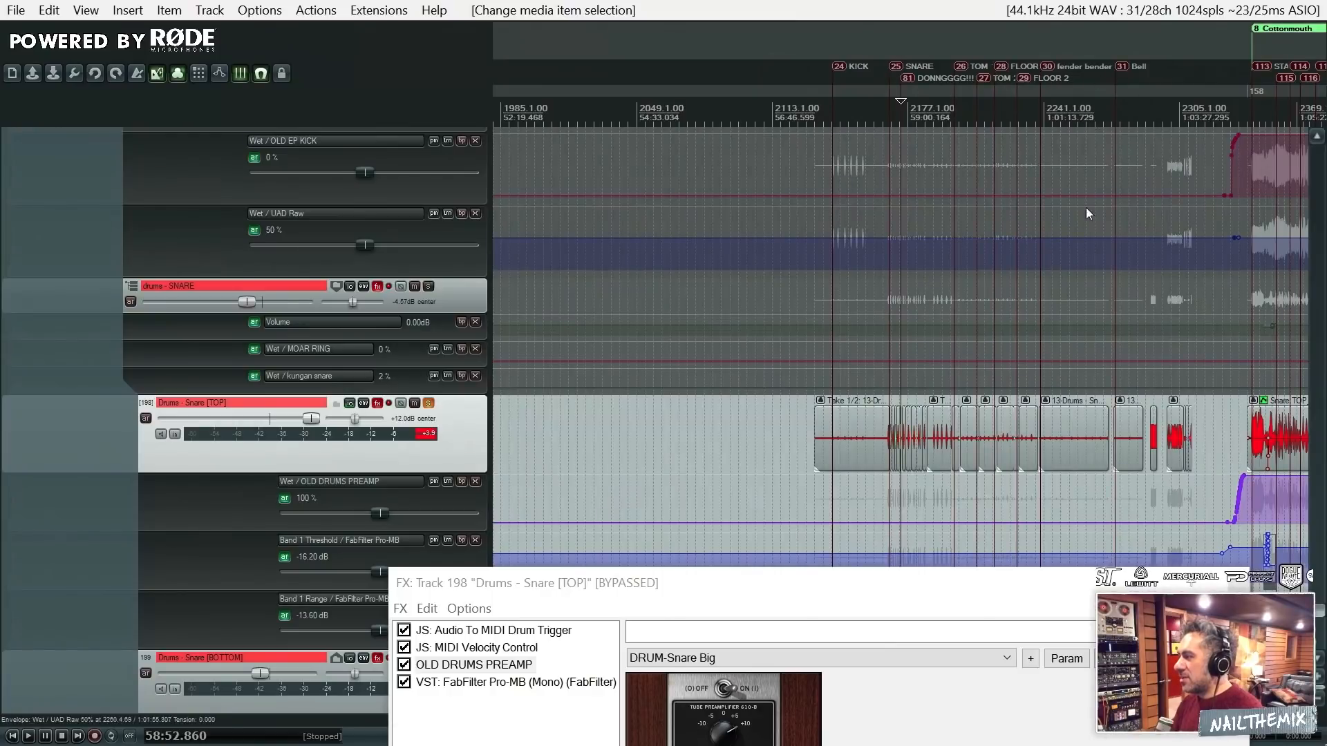
left_click(1086, 441)
scroll(1084, 441, "up", 5)
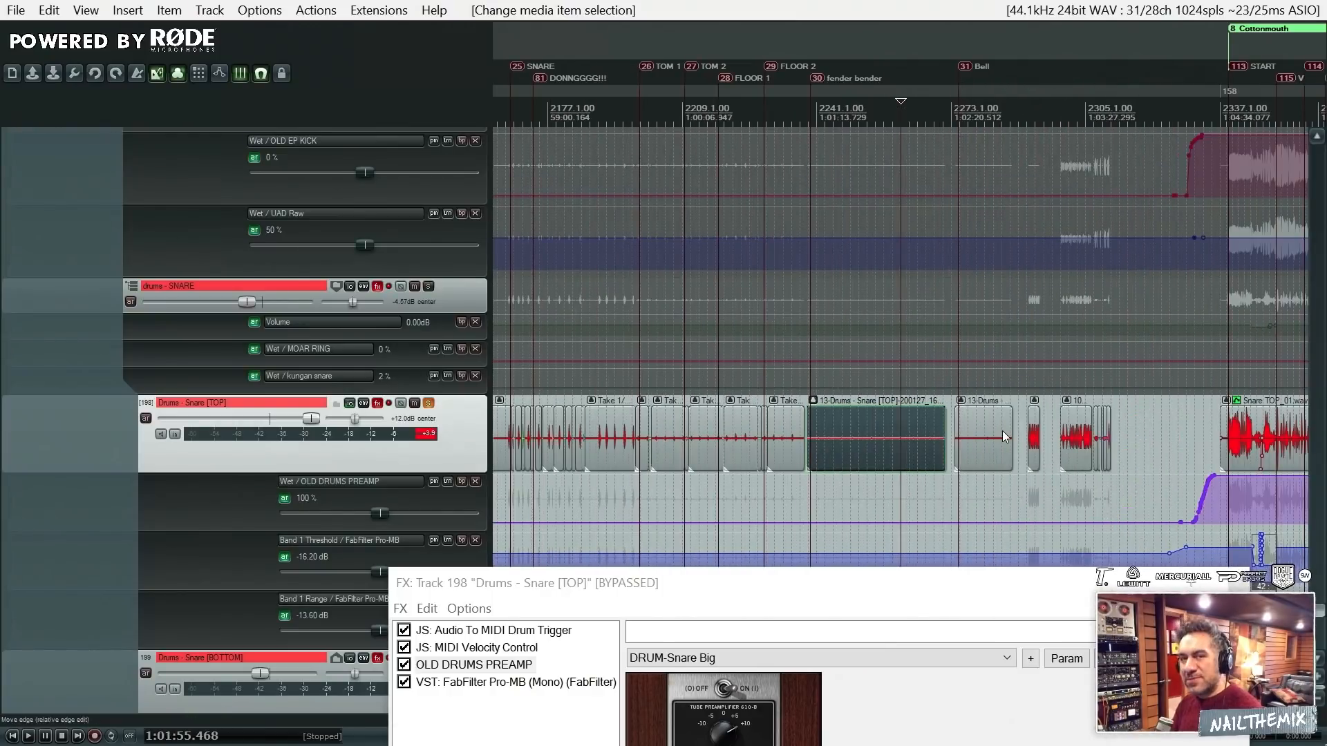
- Unsolo Snare [TOP] and show FabFilter Pro-MB in its FX chain, keeping the arrangement in view
left_click(428, 403)
scroll(816, 315, "down", 3)
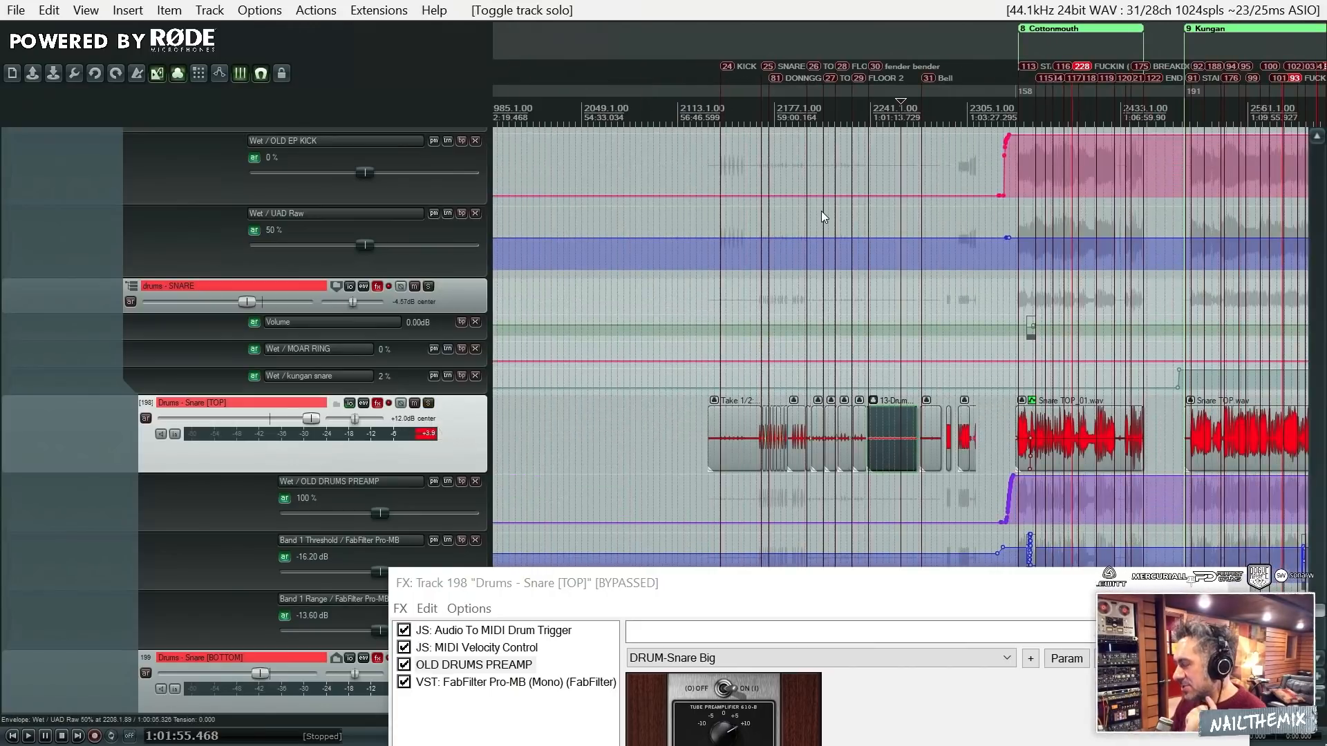
scroll(824, 238, "down", 4)
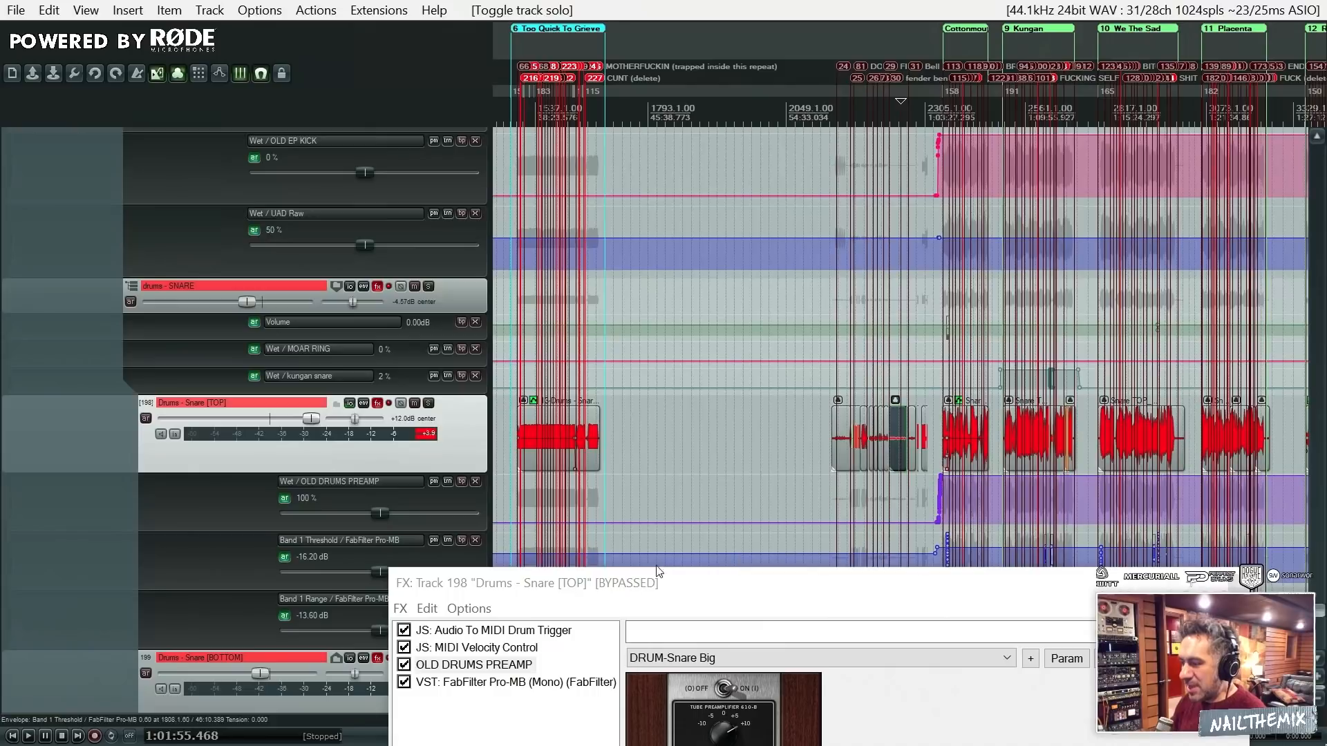
left_click_drag(668, 584, 728, 247)
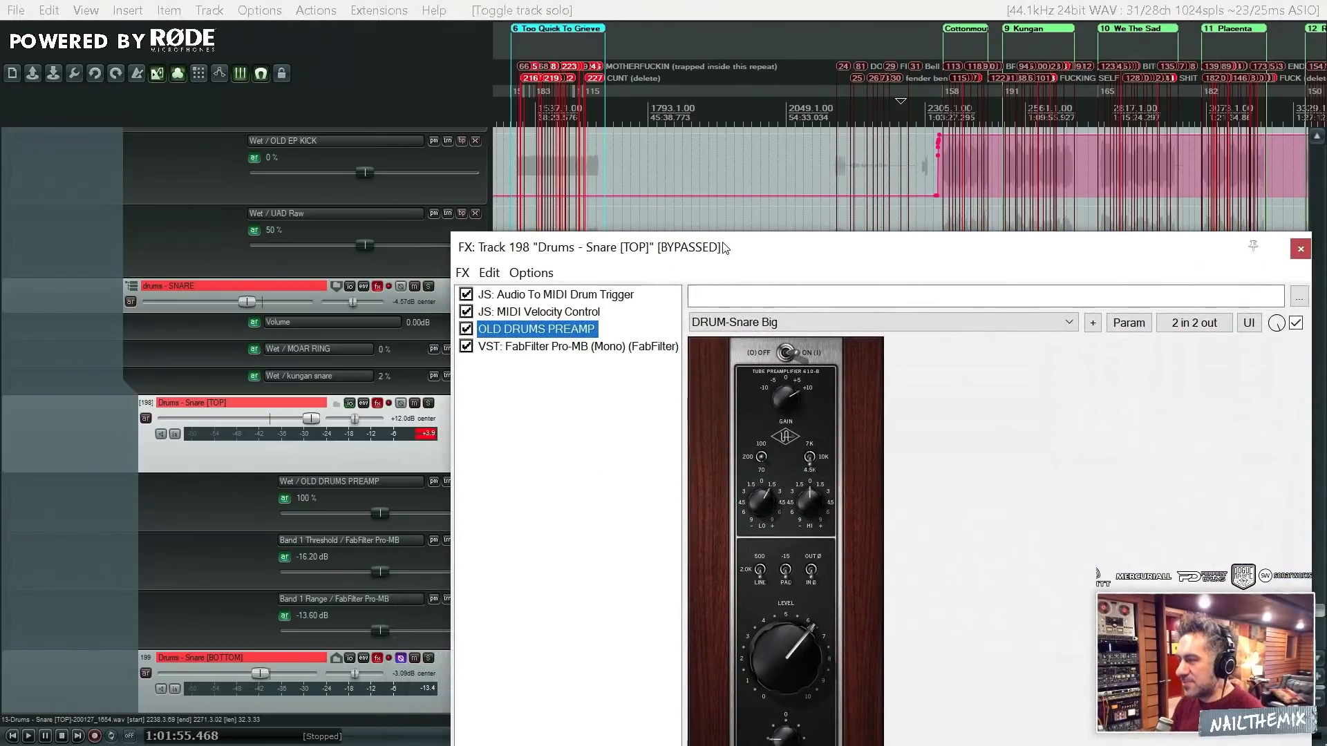
left_click(634, 353)
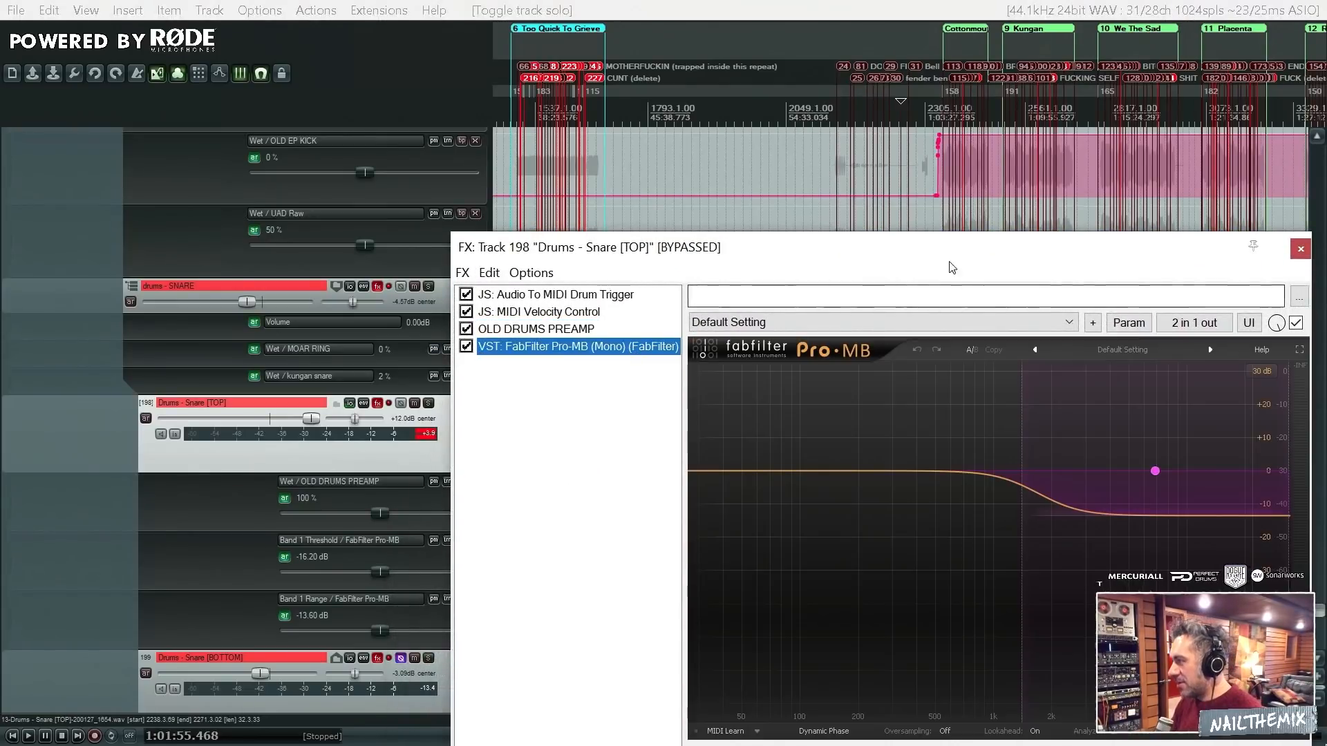
left_click_drag(969, 248, 1006, 560)
- Locate the dense snare passage of Too Quick To Grieve around the post 1 marker on Snare [TOP]
left_click(543, 417)
scroll(636, 483, "up", 6)
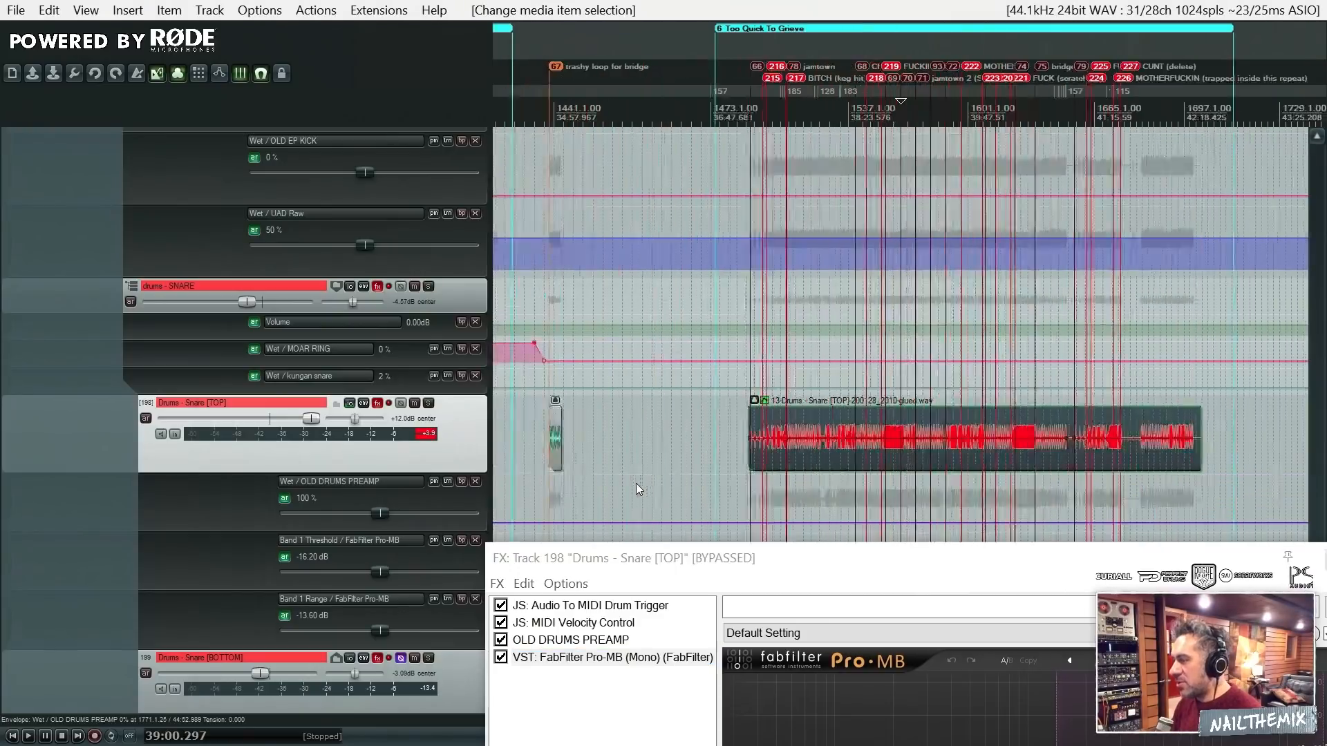
scroll(636, 483, "down", 1)
left_click(886, 416)
scroll(888, 436, "up", 5)
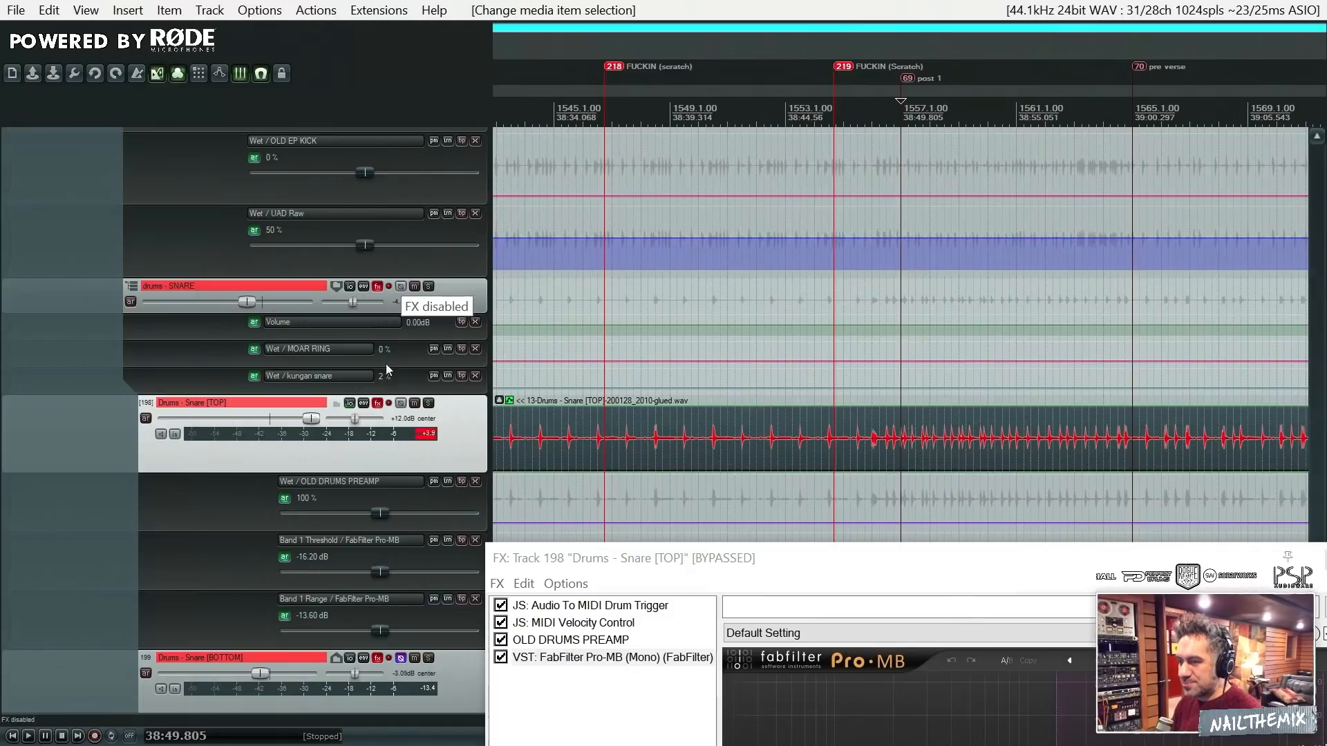
- Enable the effects of Snare [TOP], solo and play it, and bypass JS: Audio To MIDI Drum Trigger
left_click(377, 403)
left_click(428, 403)
key("space")
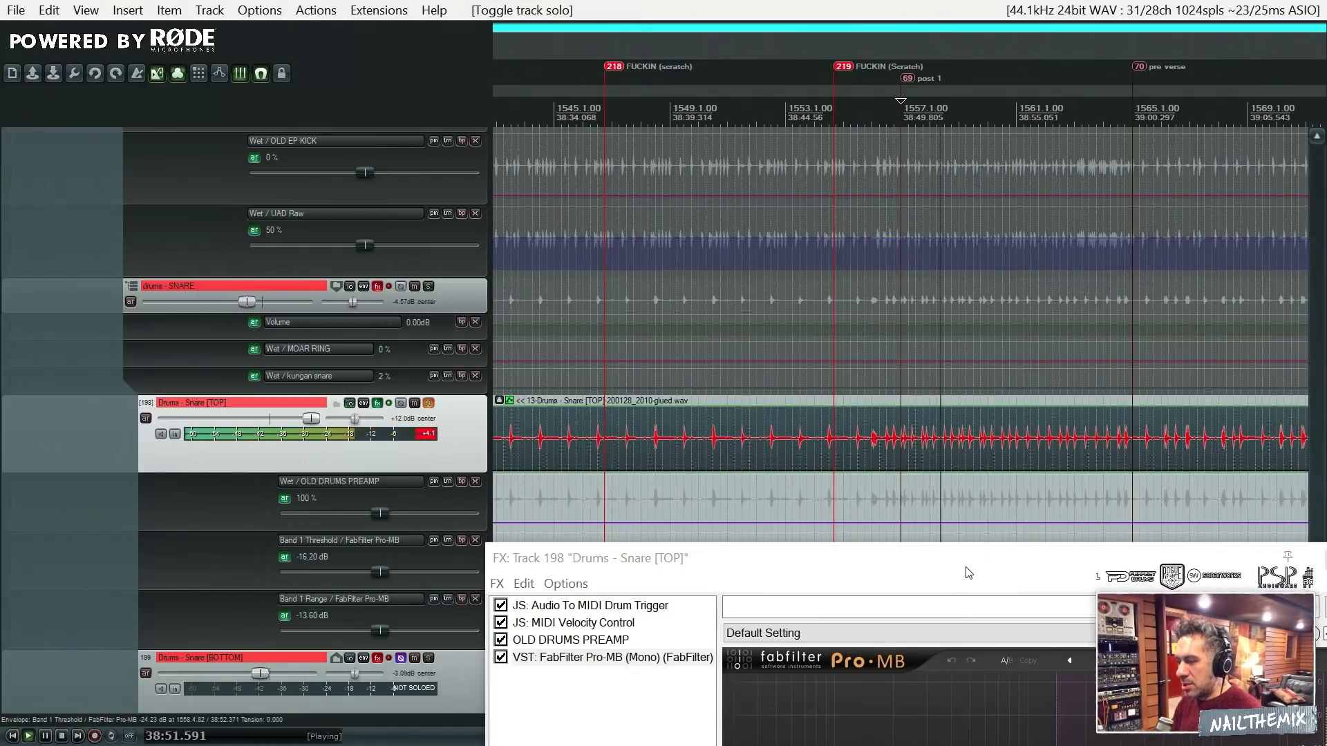
left_click_drag(975, 566, 923, 349)
left_click(449, 388)
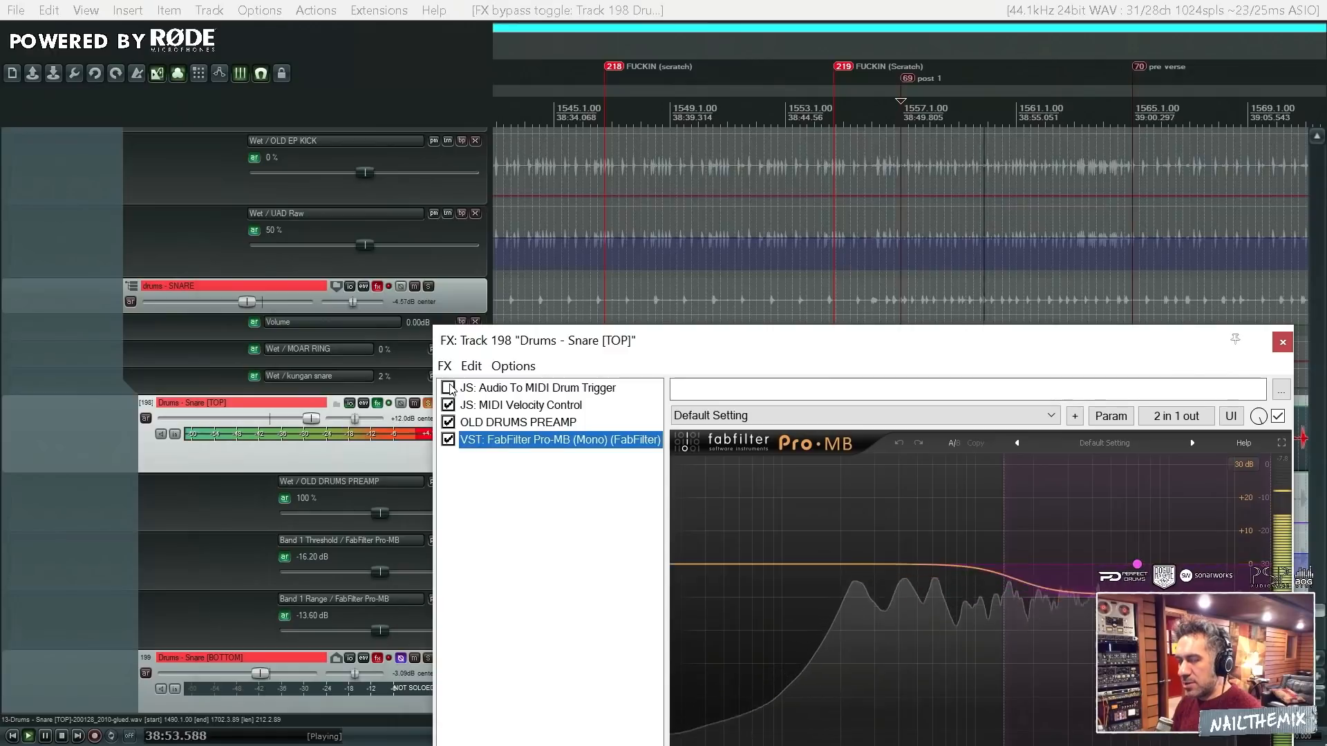
key("space")
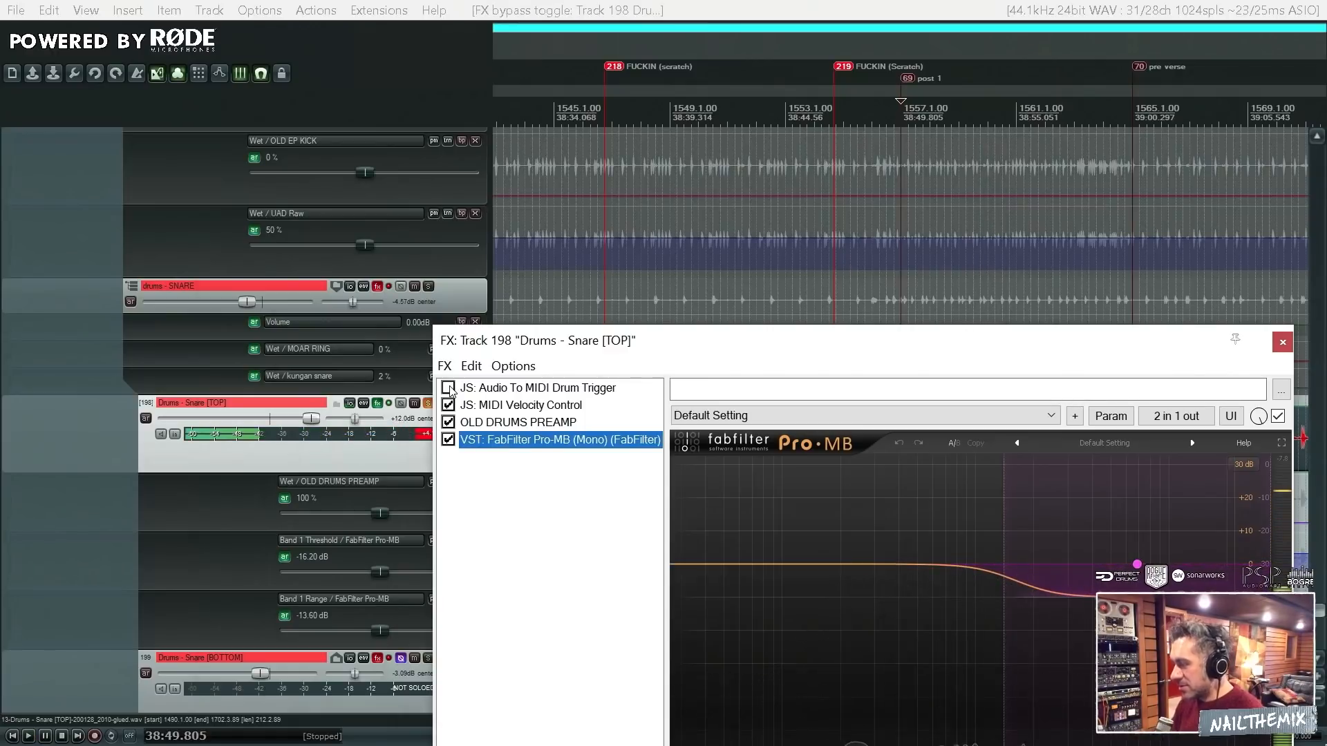
key("space")
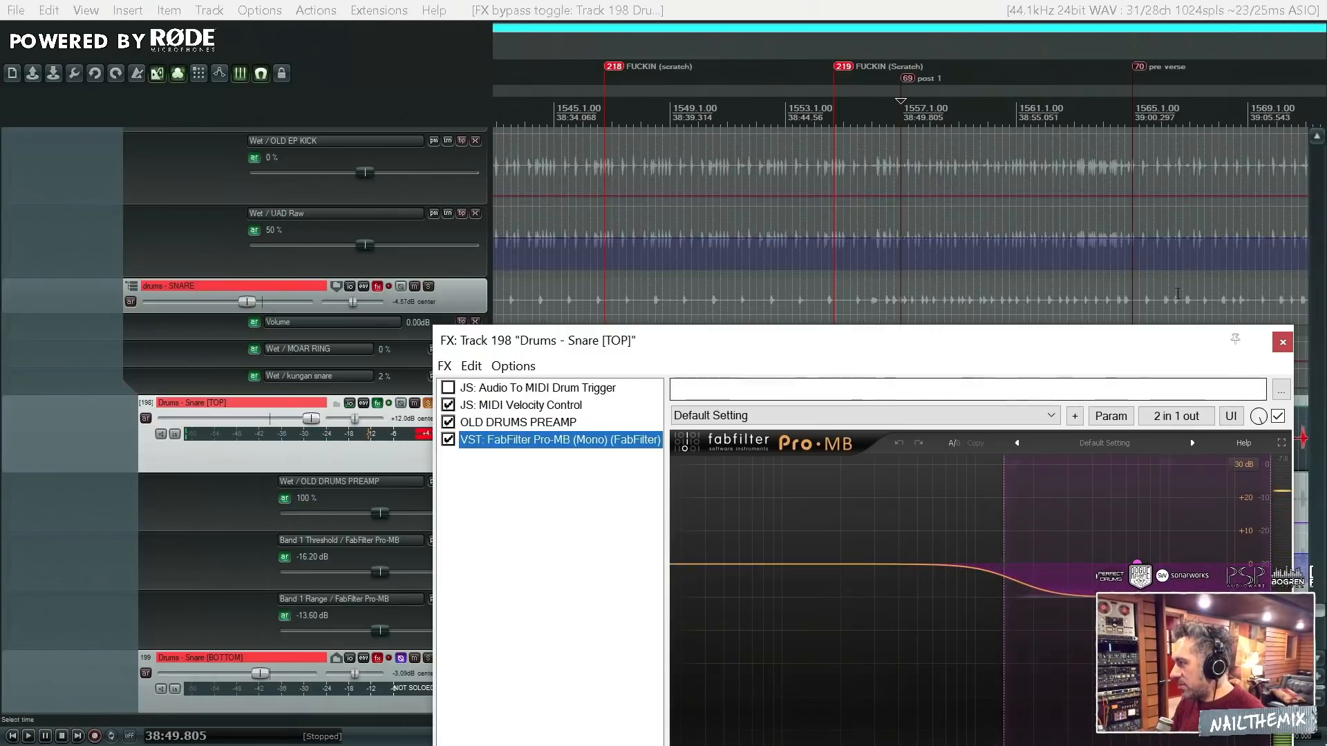
- Compare the Snare [TOP] passage just after the post 1 marker with FabFilter Pro-MB active and bypassed
left_click_drag(1152, 342, 758, 113)
left_click(945, 429)
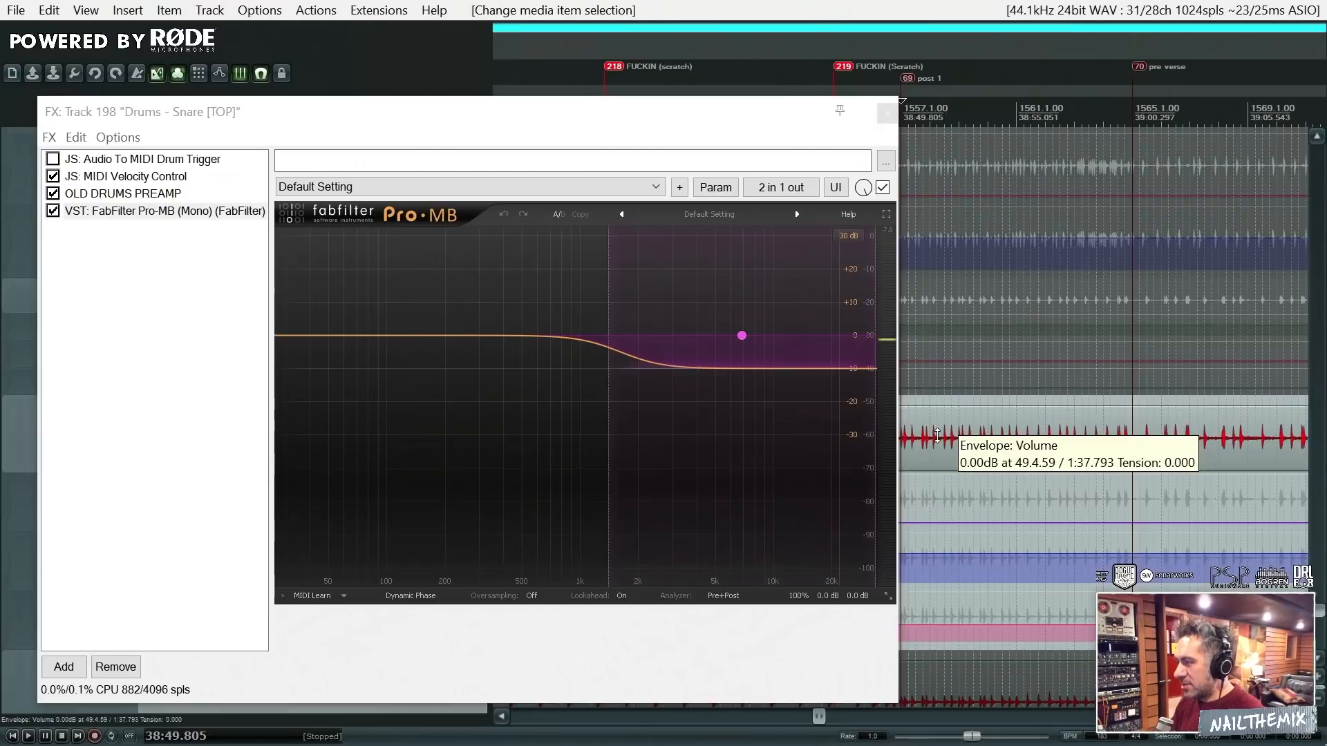
key("space")
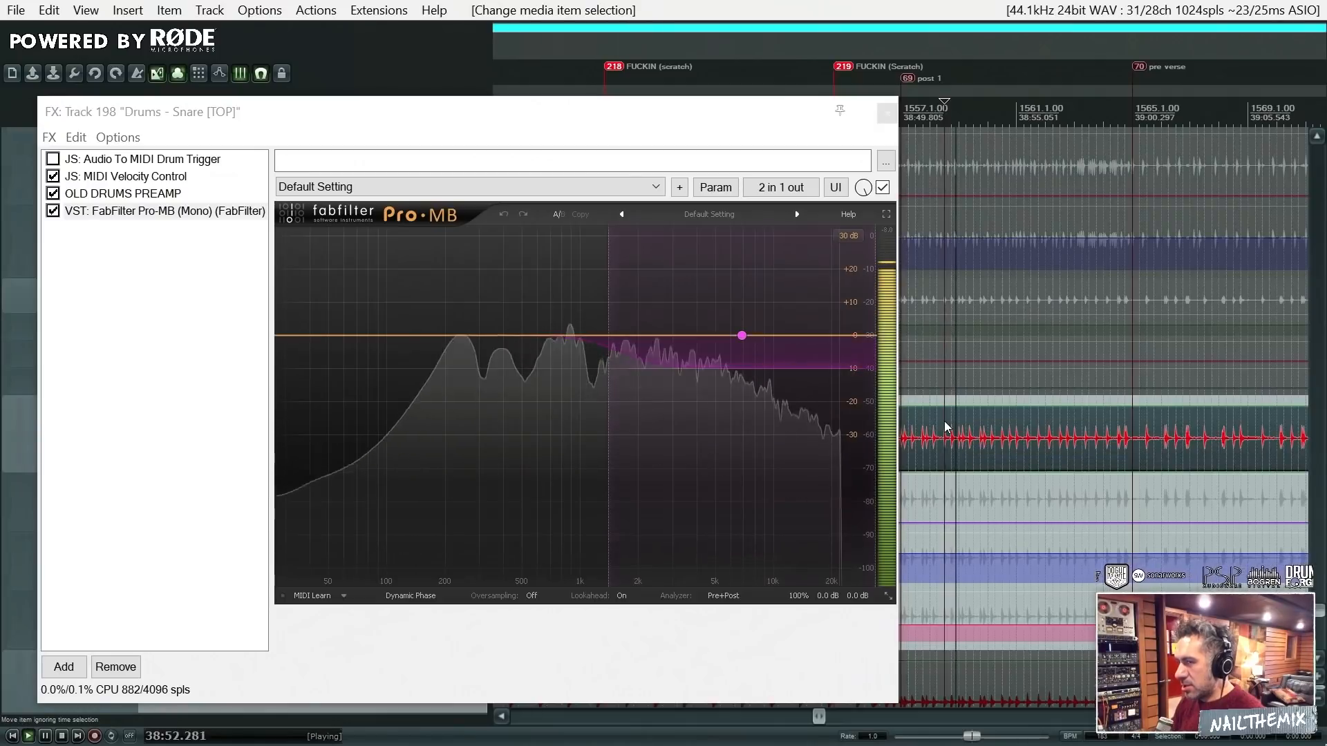
left_click(54, 211)
key("space")
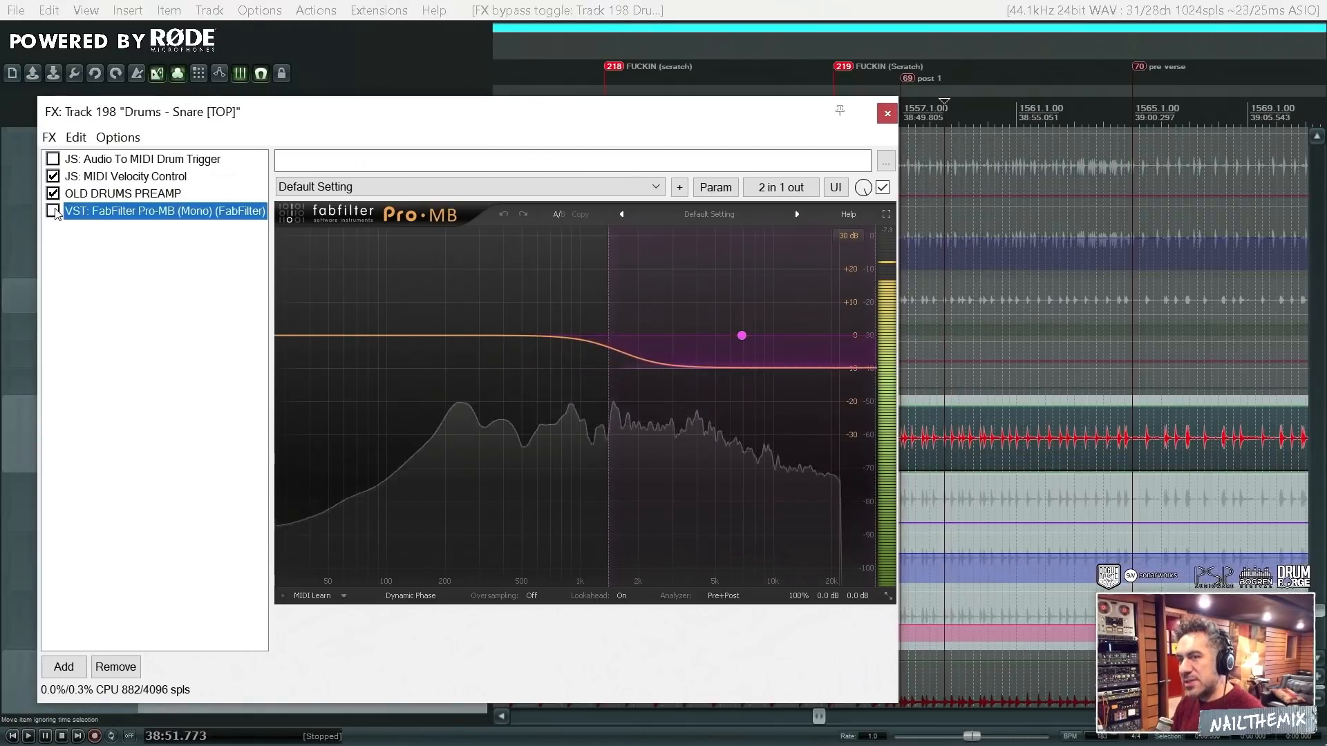
key("space")
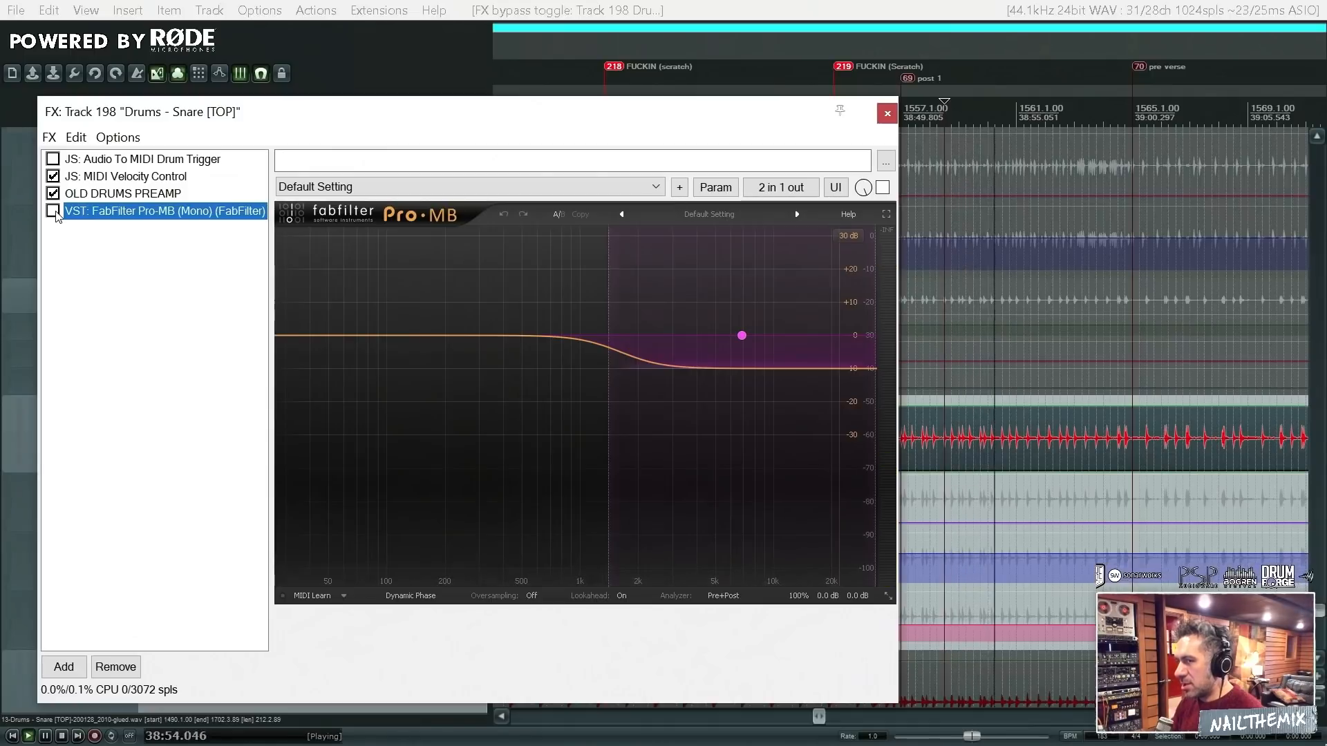
key("space")
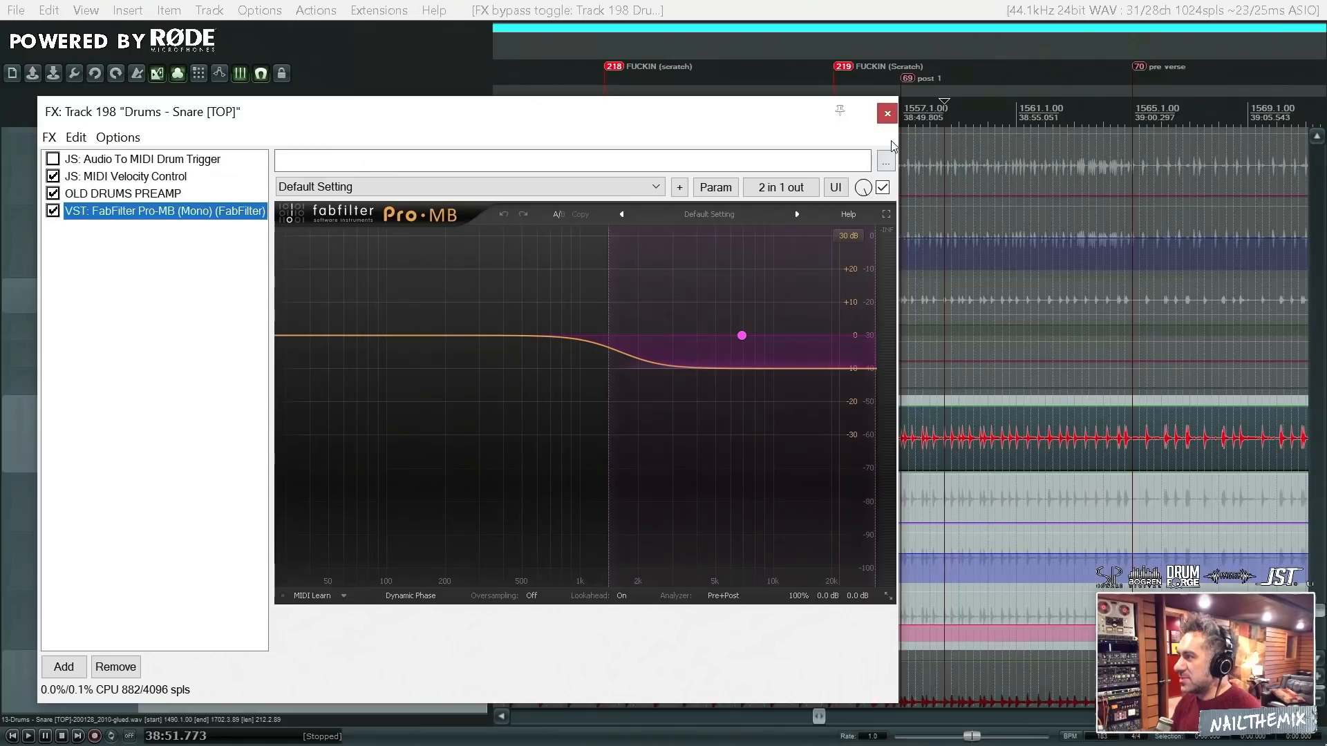
- Close the Snare [TOP] FX window, enable the effects of the drums - SNARE bus and play the passage through them
left_click(891, 115)
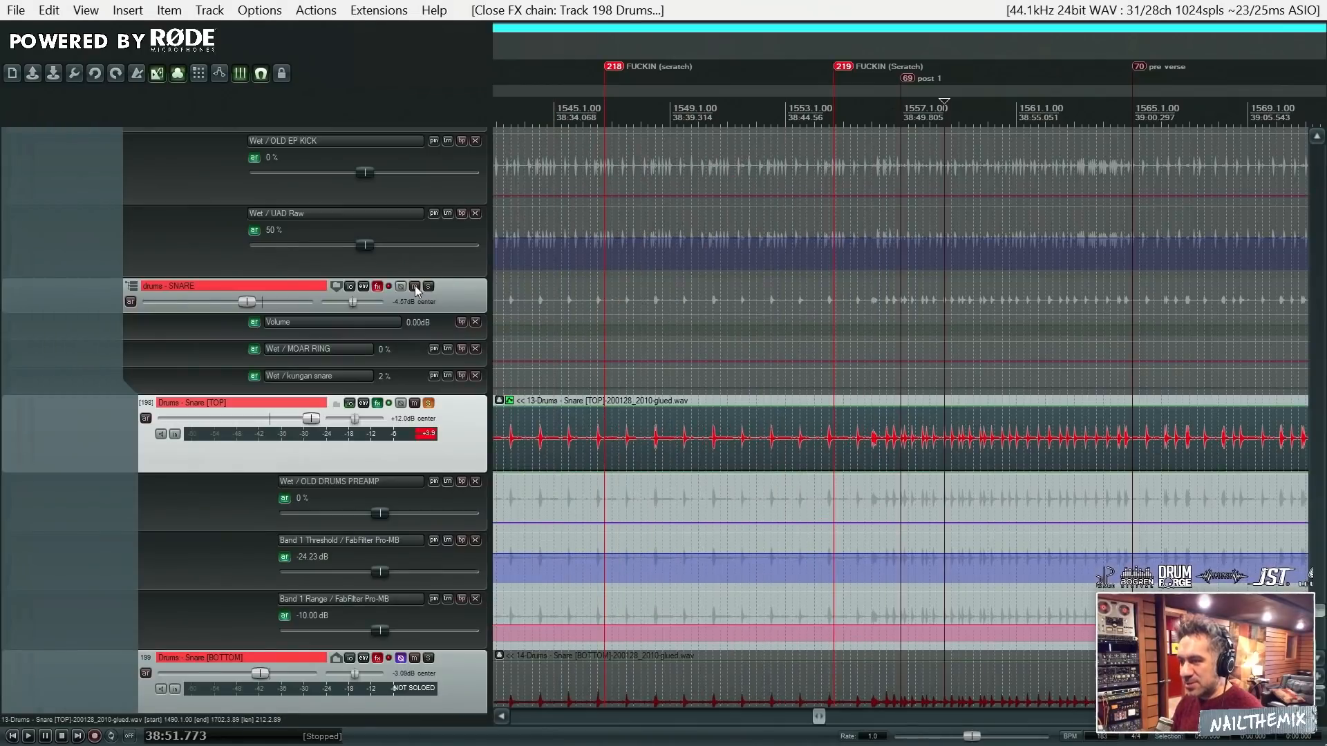
left_click(388, 287)
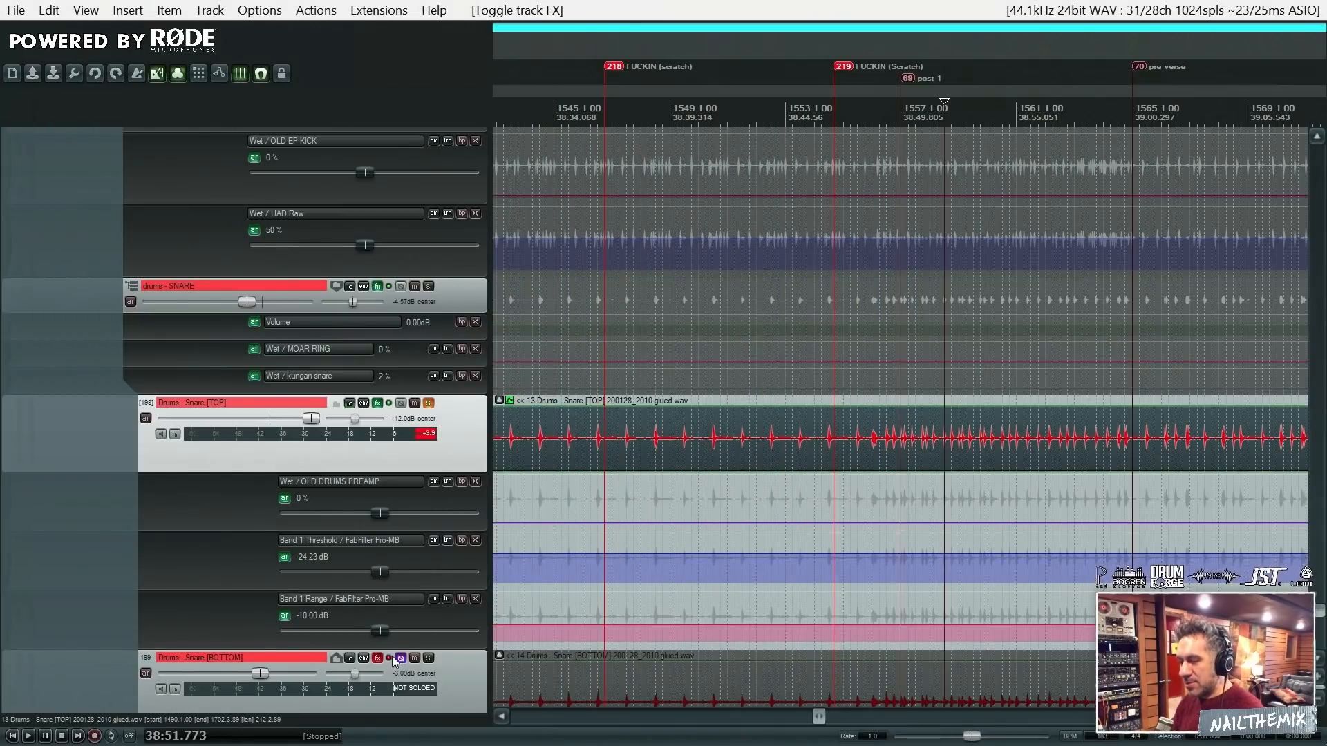
key("space")
key("space")
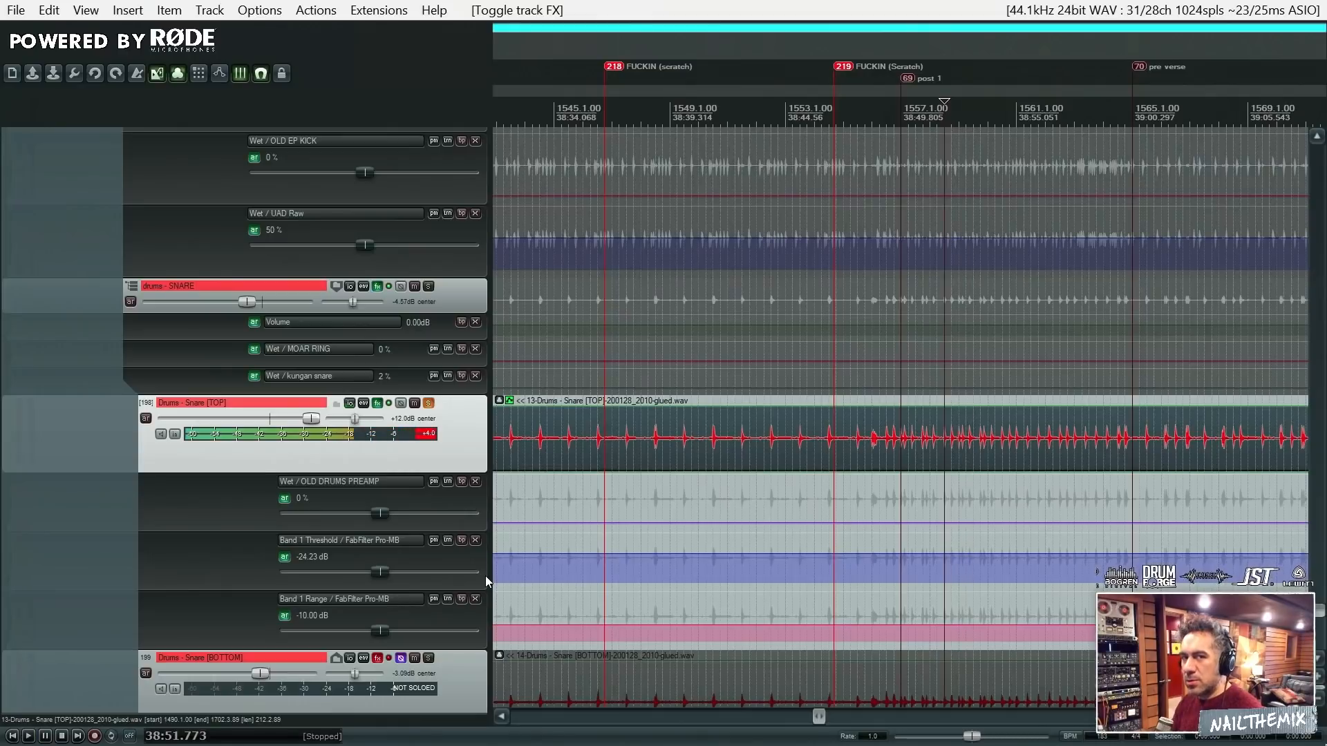
key("space")
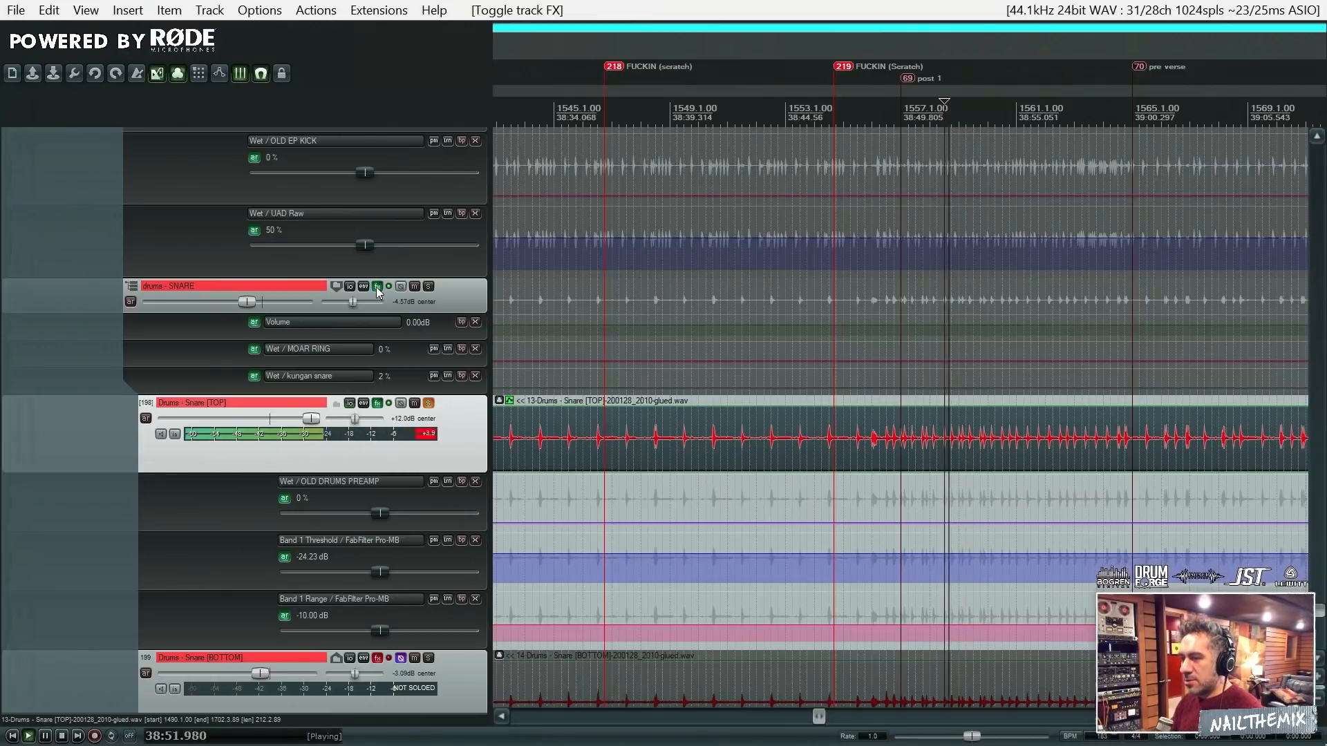
- Compare Snare [TOP] with FabFilter Pro-MB bypassed and active through the snare bus effects, closing its FX window when done
left_click(382, 404)
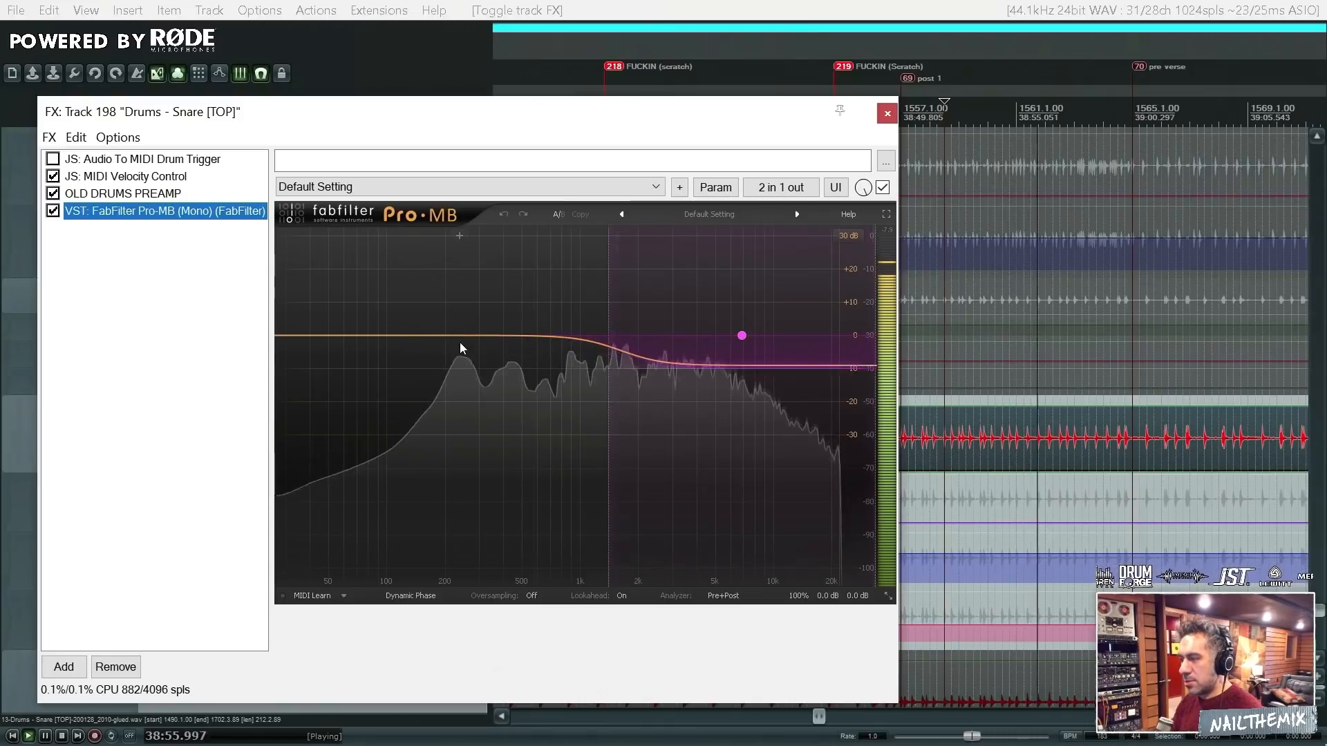
left_click(52, 211)
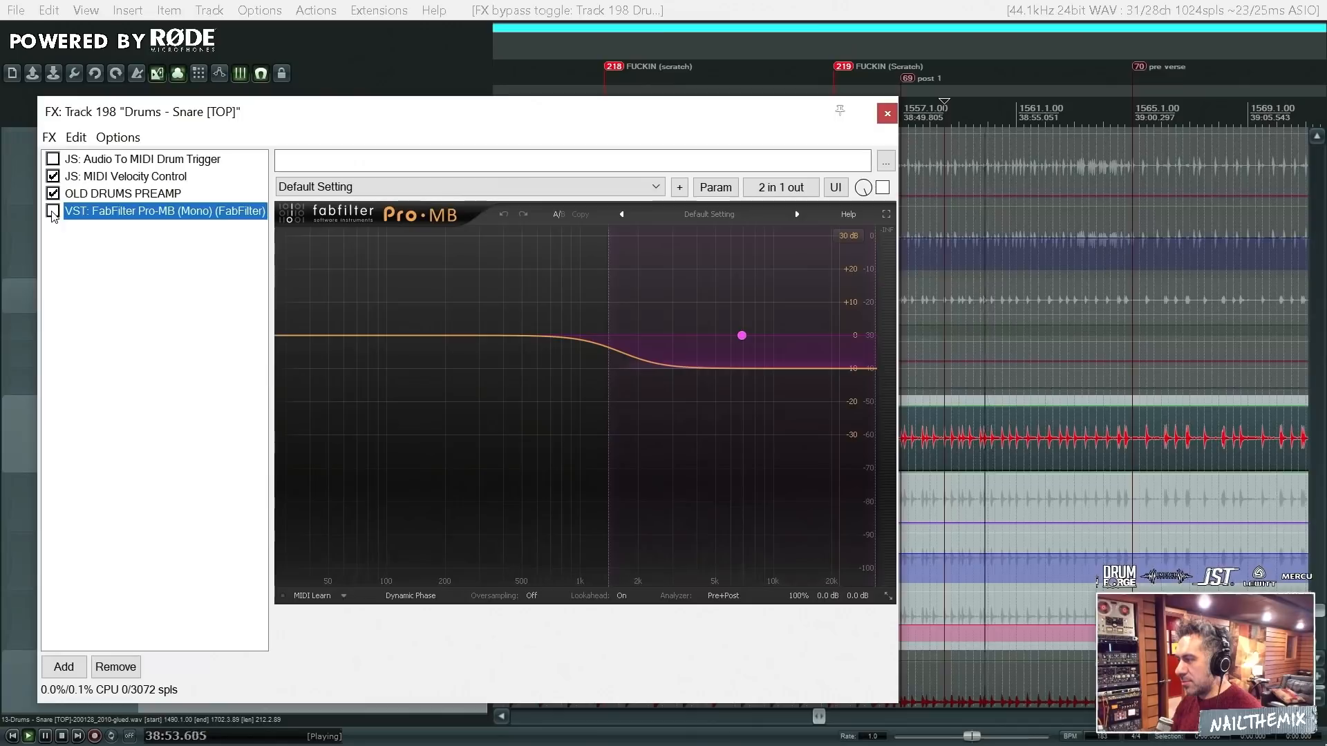
key("space")
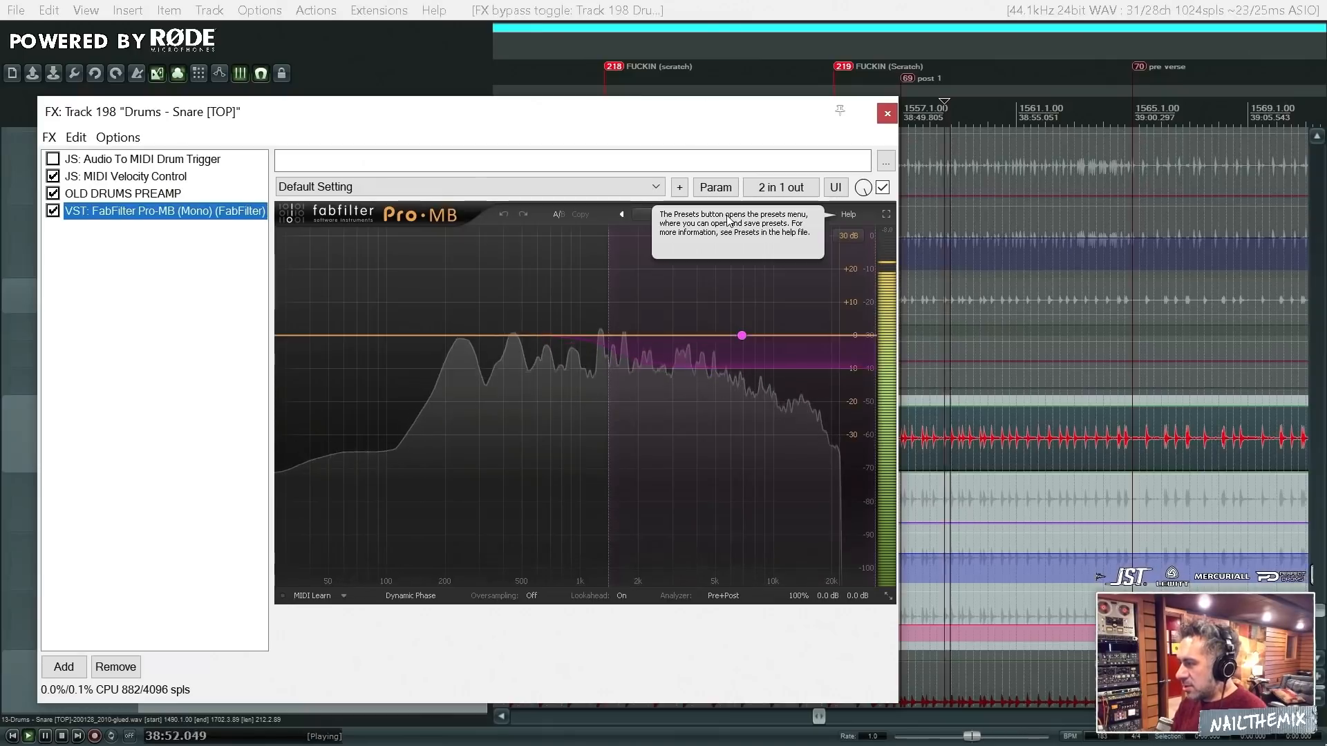
left_click(887, 115)
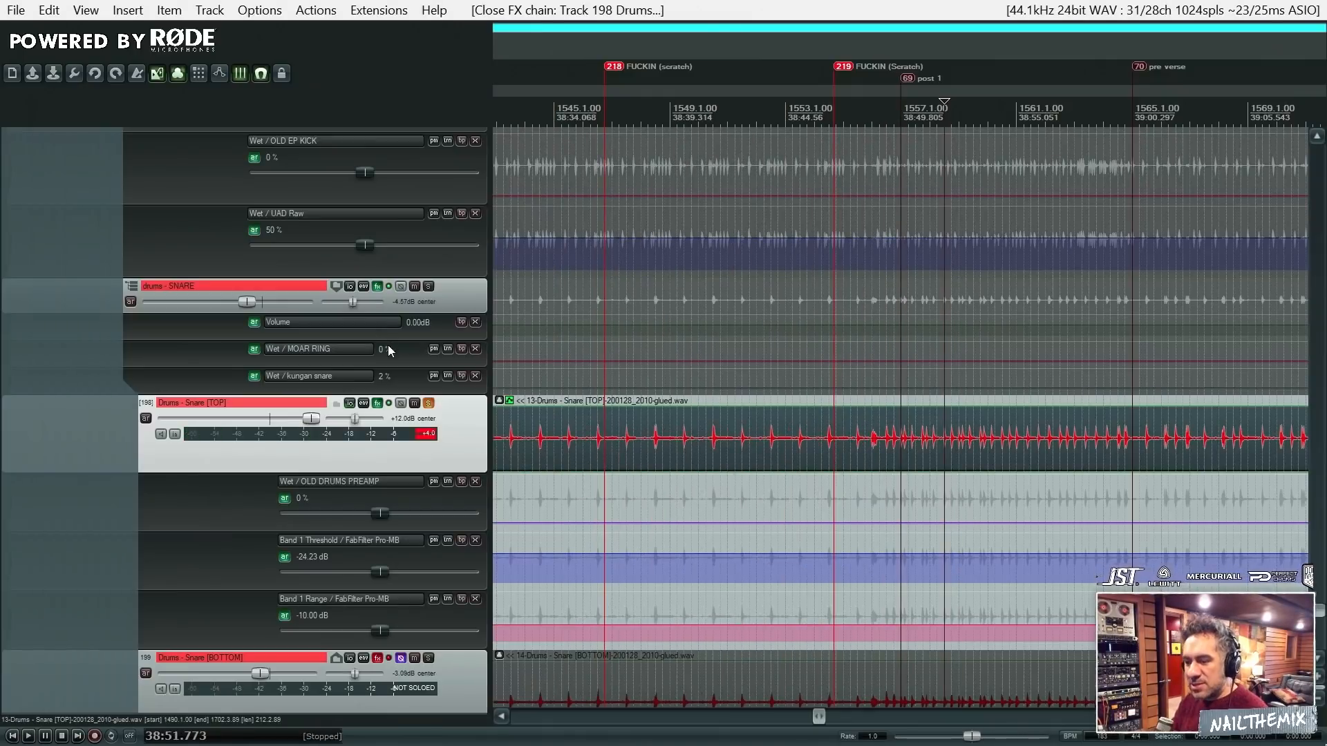
- Enable the effects of Snare [BOTTOM], unsolo Snare [TOP] and select the bottom snare item before the post 1 marker
left_click(388, 658)
left_click(429, 403)
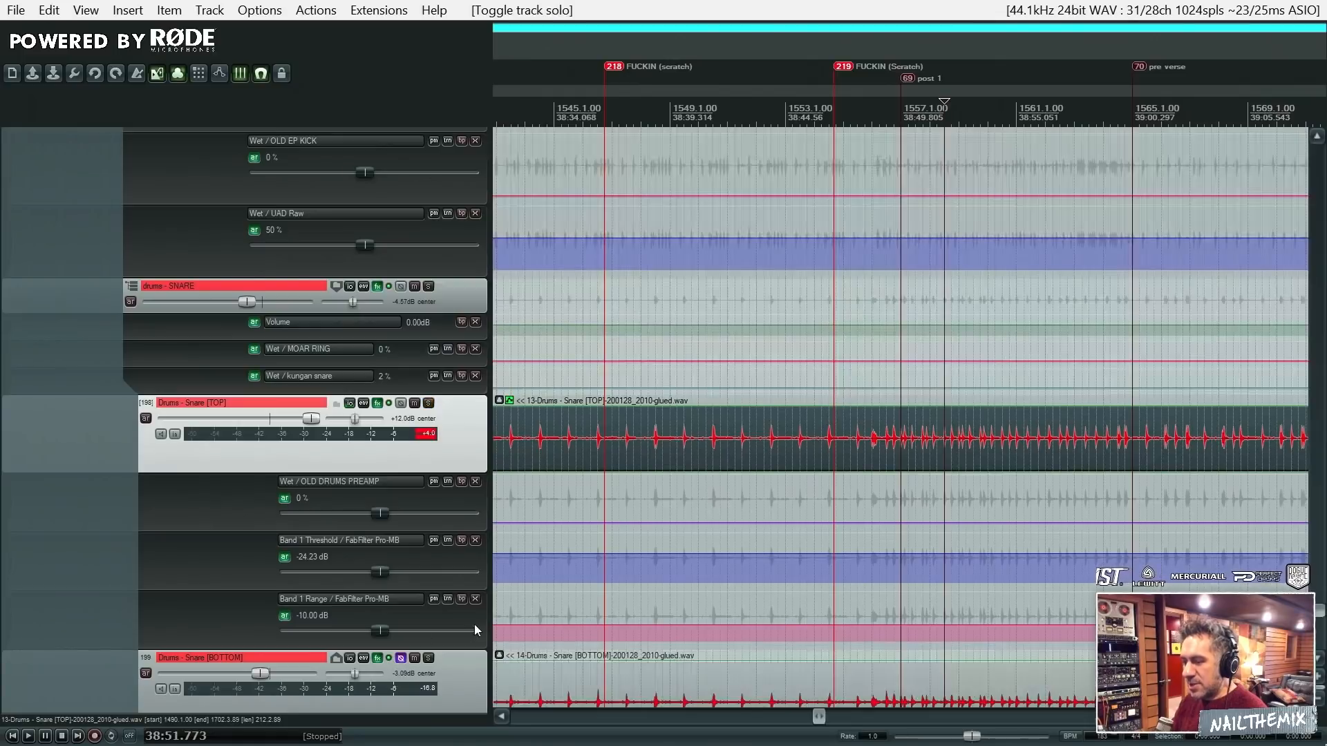
left_click(684, 682)
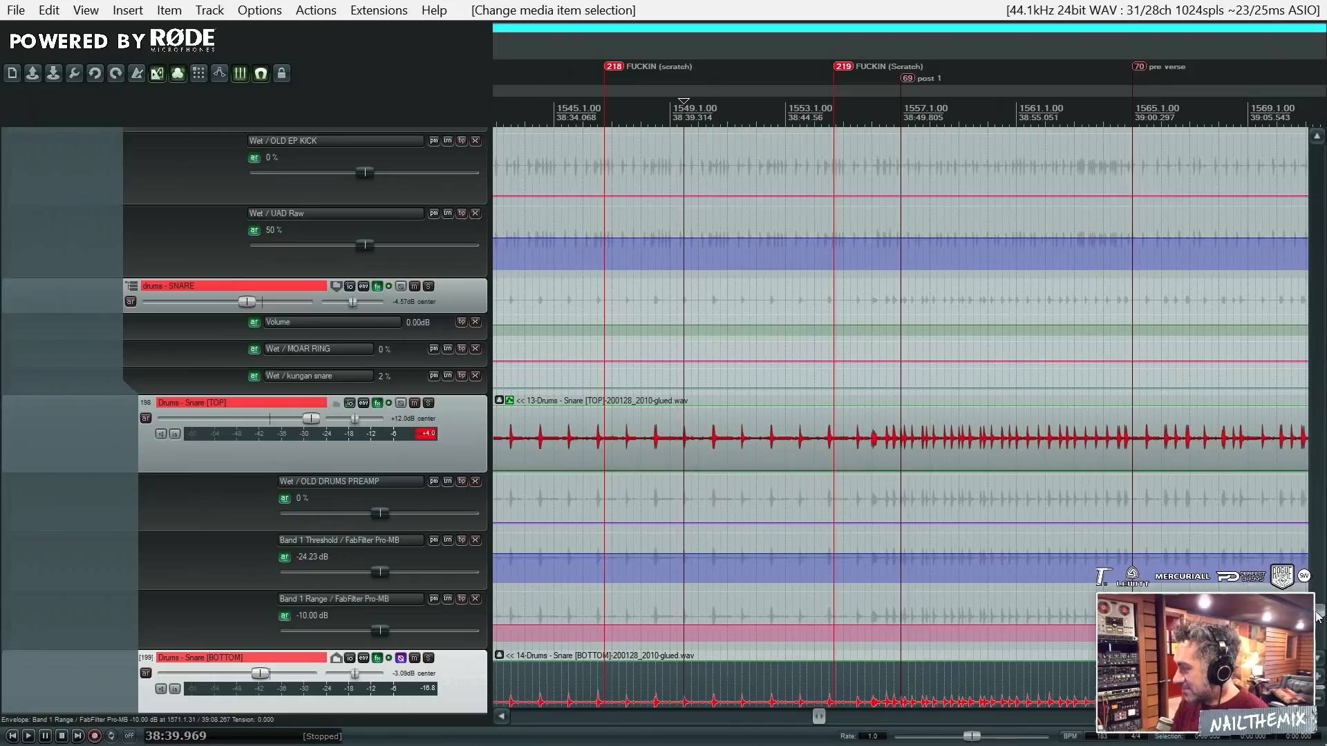
- Toggle the phase inversion of Snare [BOTTOM] to demonstrate it, and show the track's FX chain with OLD DRUMS EQ
scroll(320, 551, "down", 3)
left_click(401, 543)
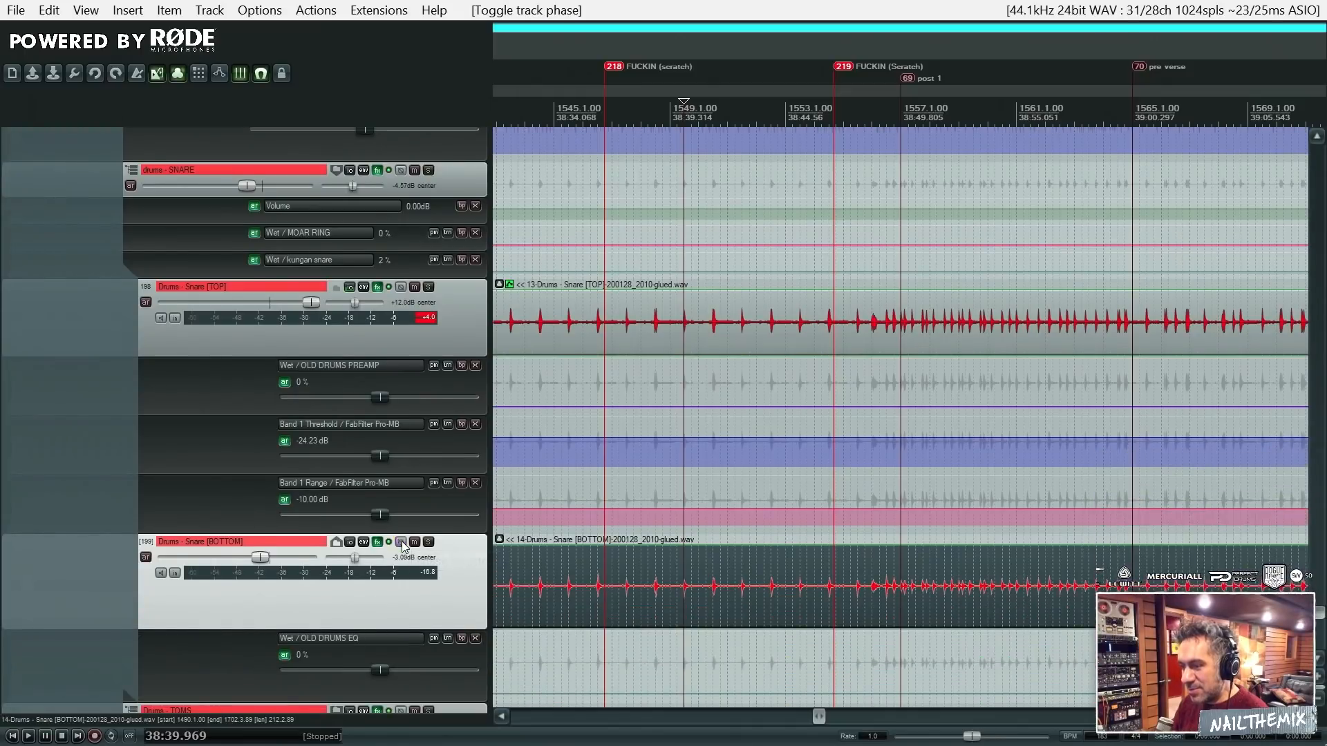
left_click(377, 542)
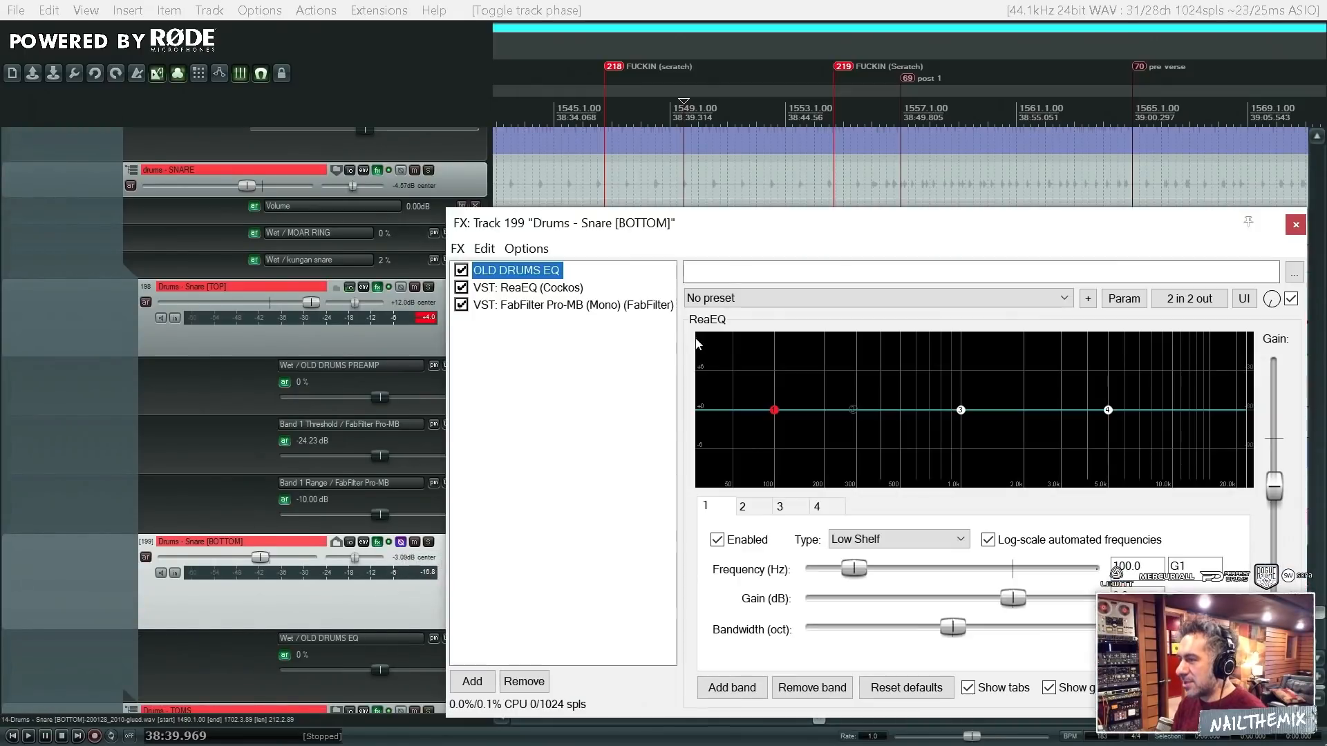
left_click_drag(782, 211, 641, 190)
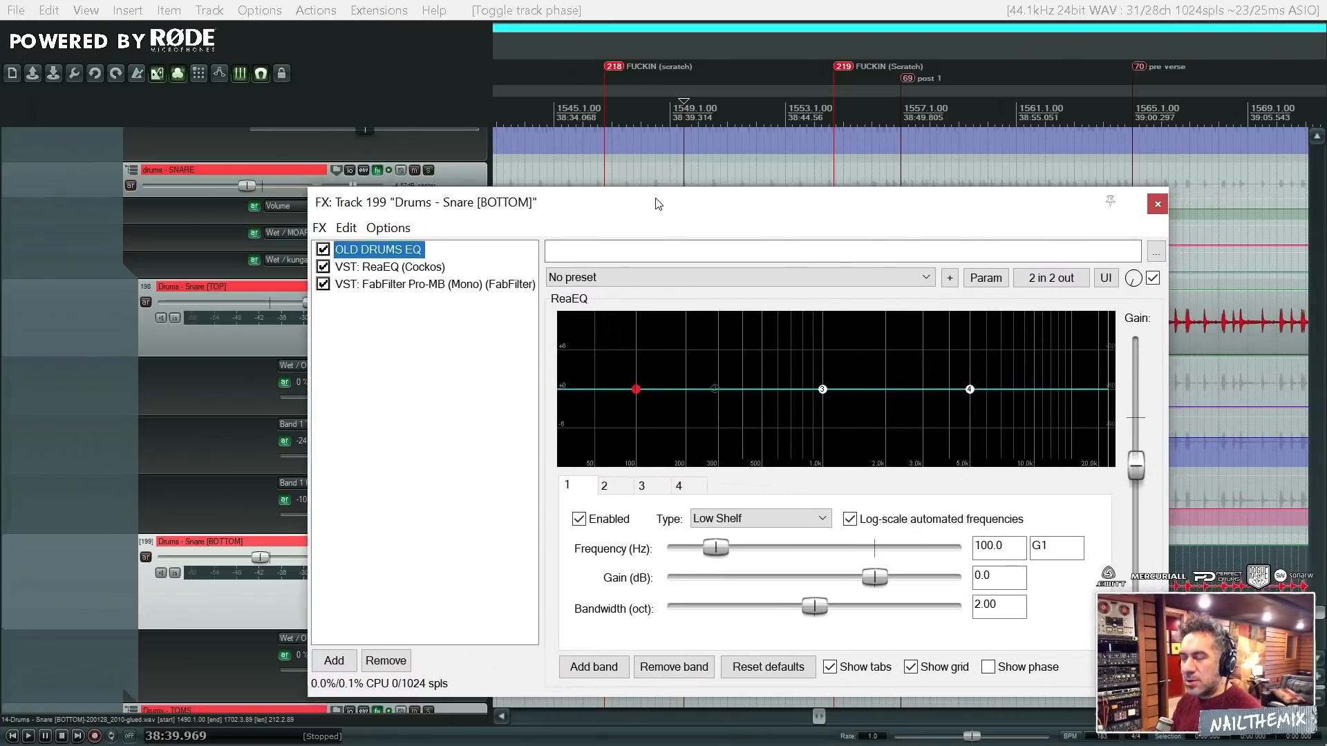
- View the snare tracks across the whole arrangement, and show the ReaEQ settings in the Snare [BOTTOM] FX chain
left_click_drag(764, 201, 735, 213)
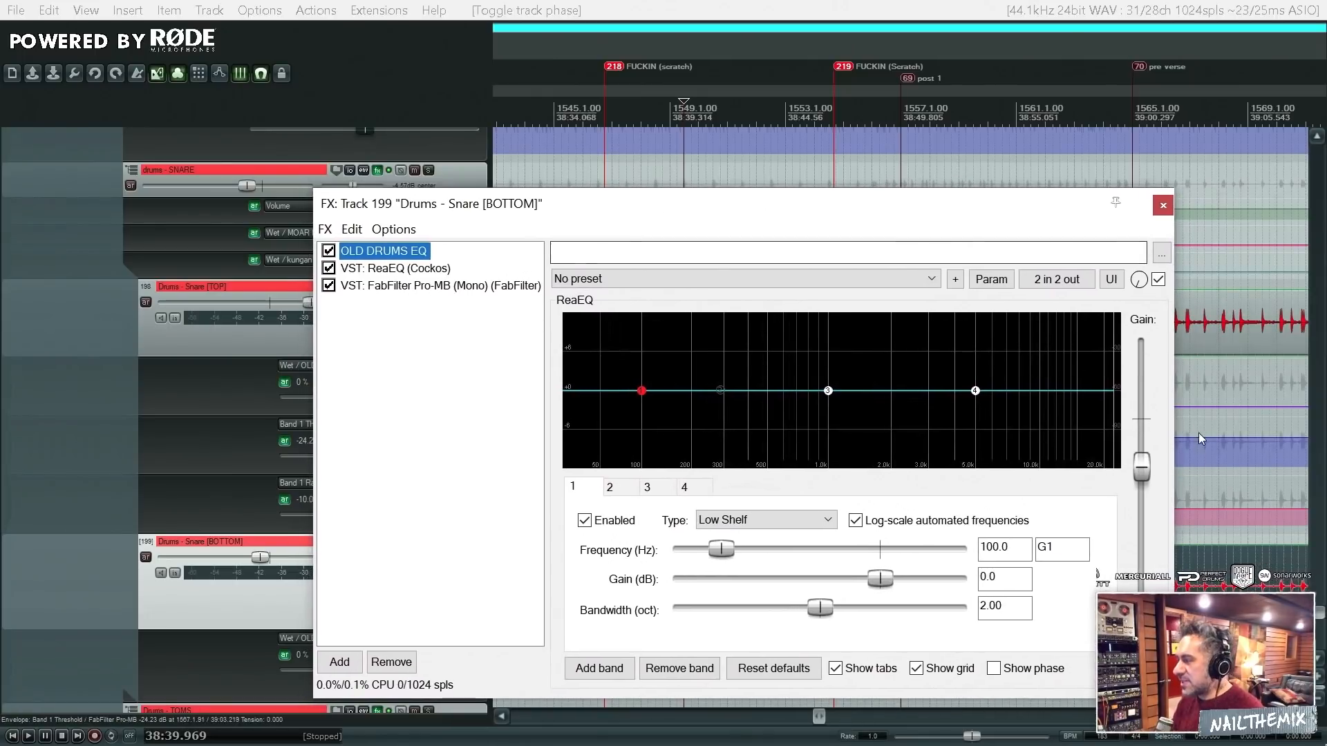
left_click_drag(1006, 203, 1030, 743)
scroll(895, 585, "down", 10)
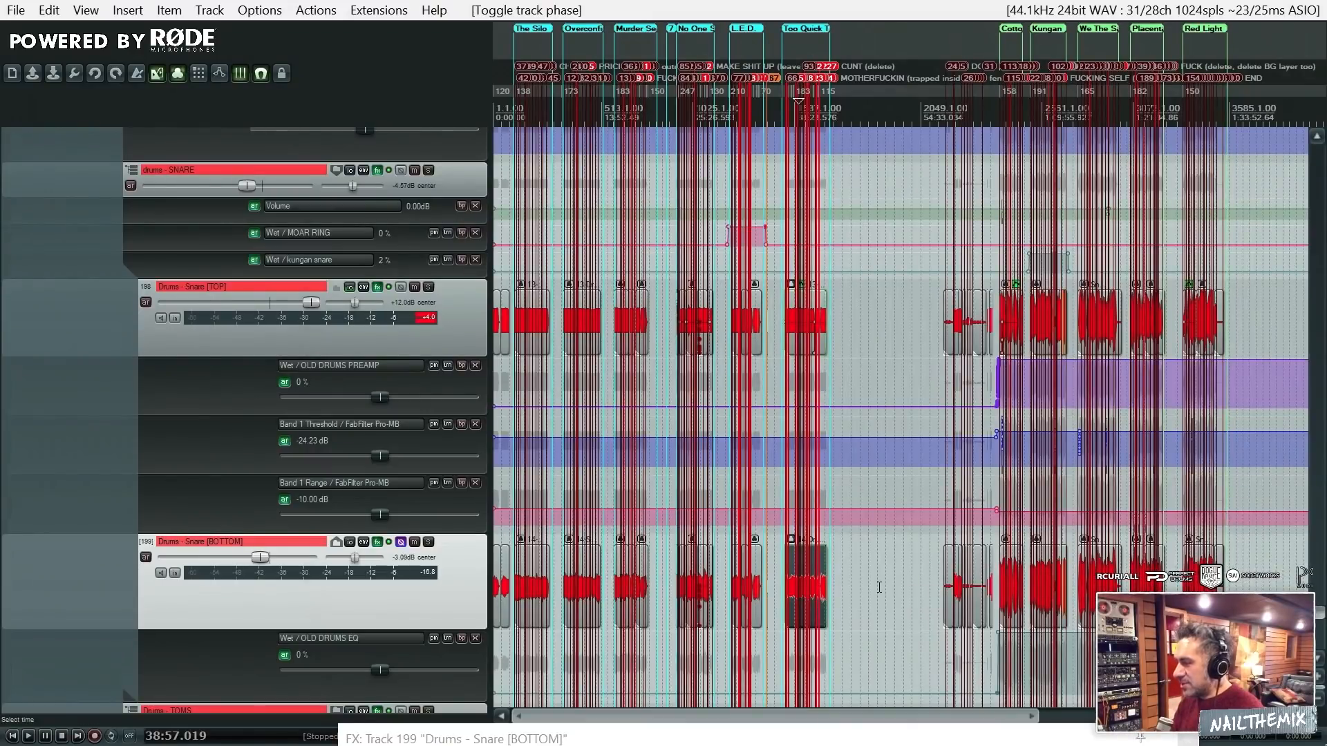
left_click_drag(870, 735, 716, 702)
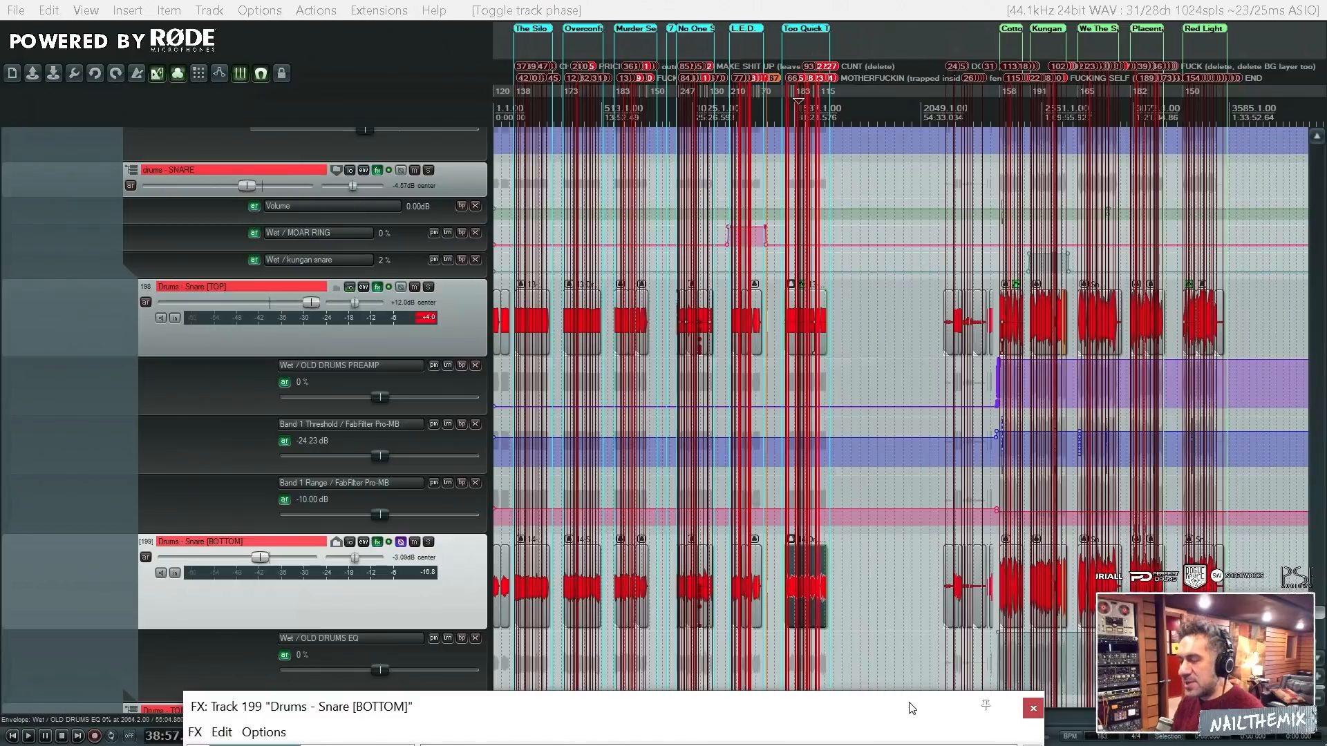
left_click_drag(909, 705, 870, 260)
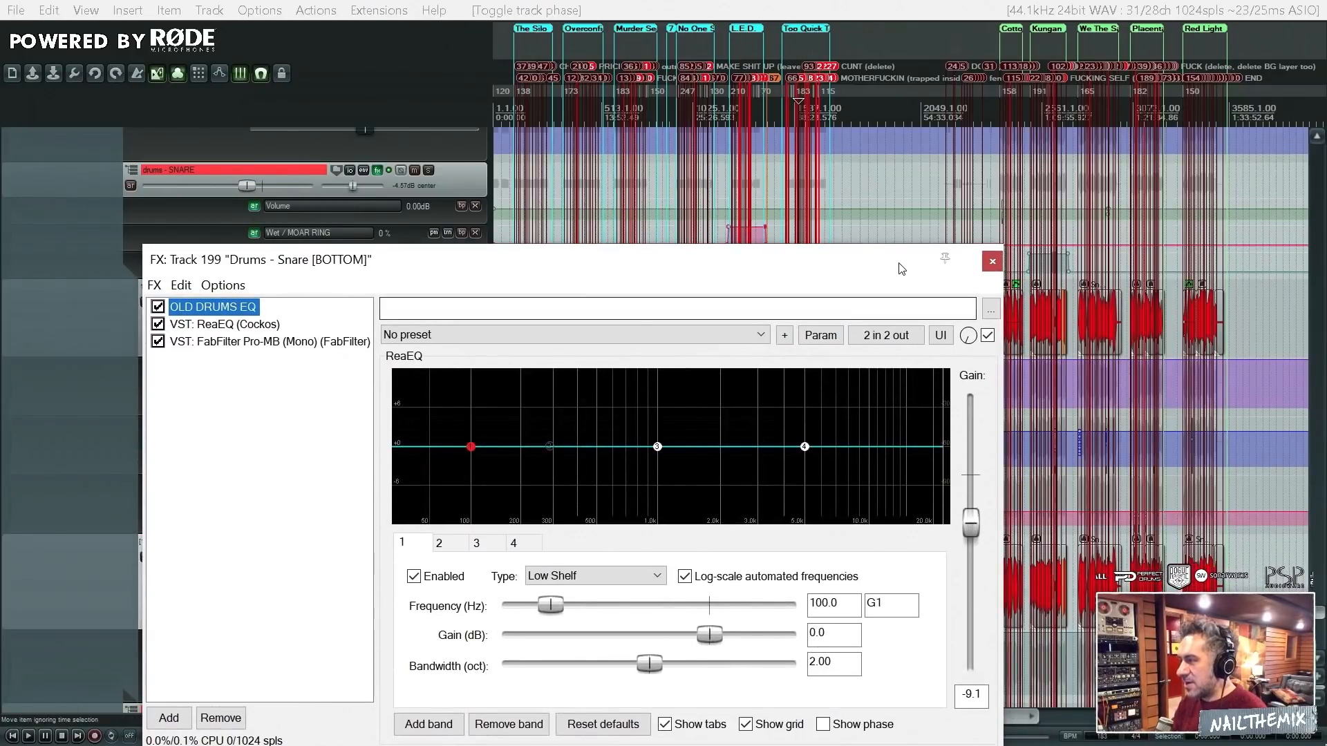
left_click_drag(900, 268, 988, 163)
left_click(304, 233)
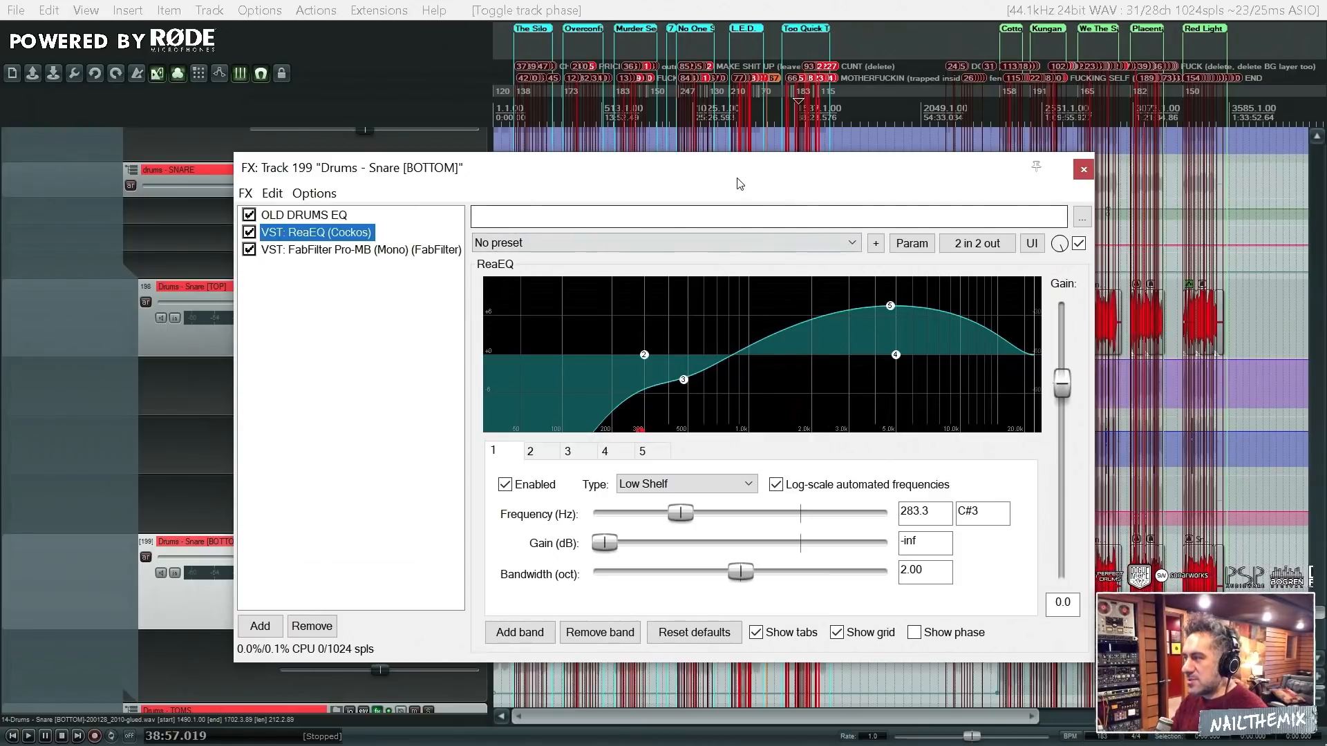
- Select the Snare [TOP] item between the bridge and GOLD PROSPECTOR PART markers and place the edit cursor at about 26:29
left_click_drag(709, 175, 1258, 499)
scroll(777, 365, "up", 4)
scroll(777, 365, "down", 3)
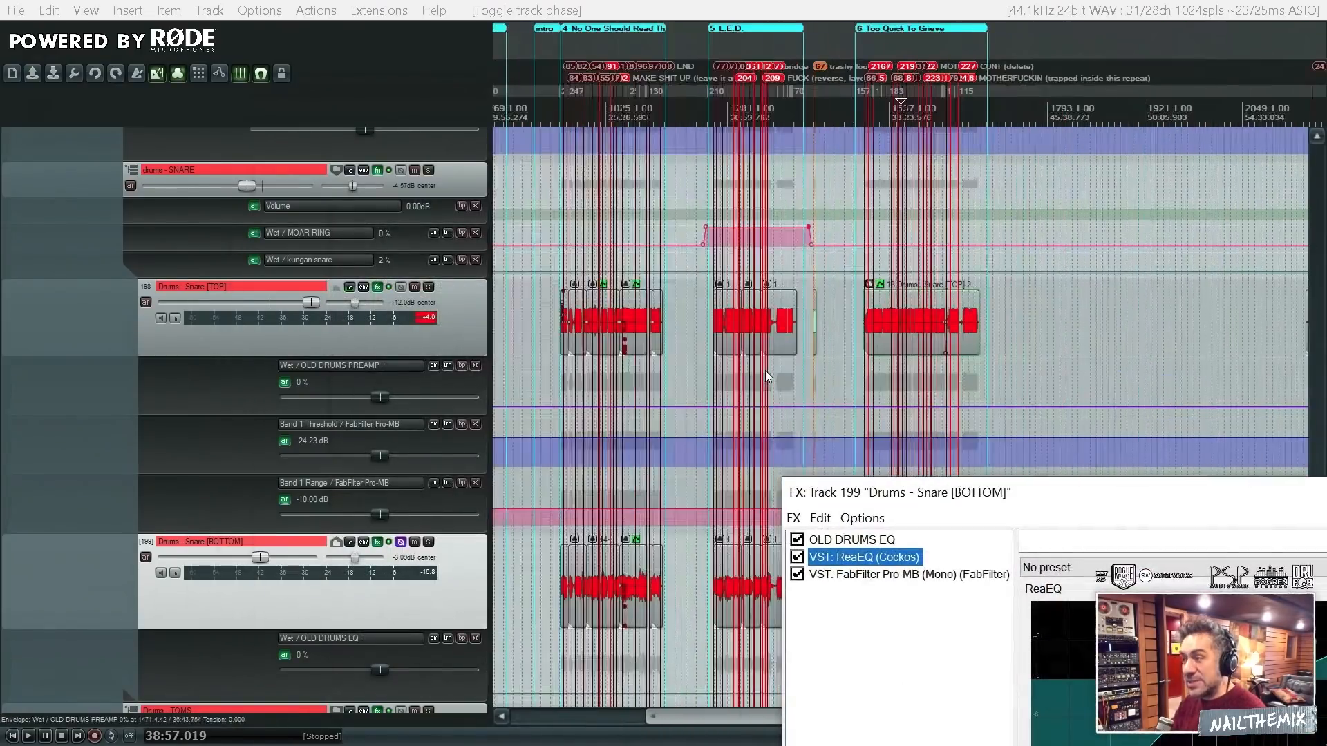
left_click(633, 326)
scroll(745, 466, "up", 2)
scroll(745, 466, "up", 3)
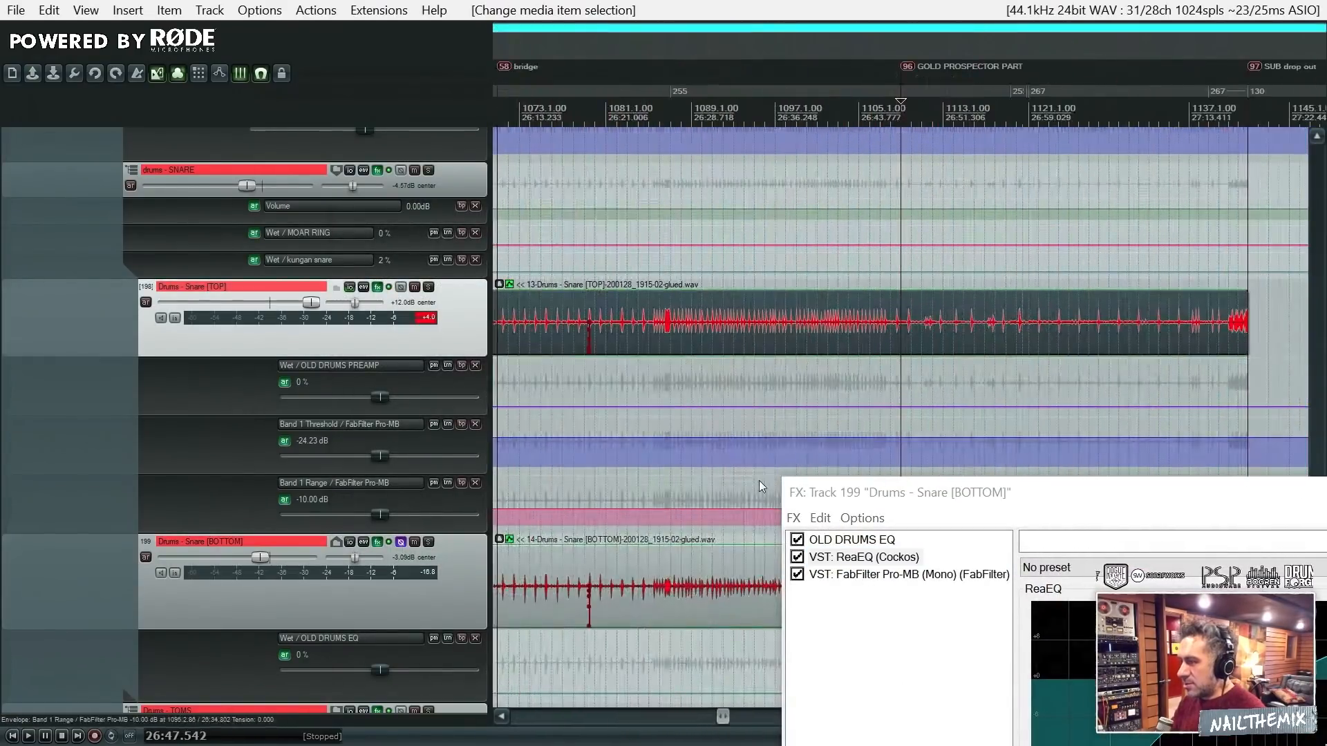
left_click(704, 338)
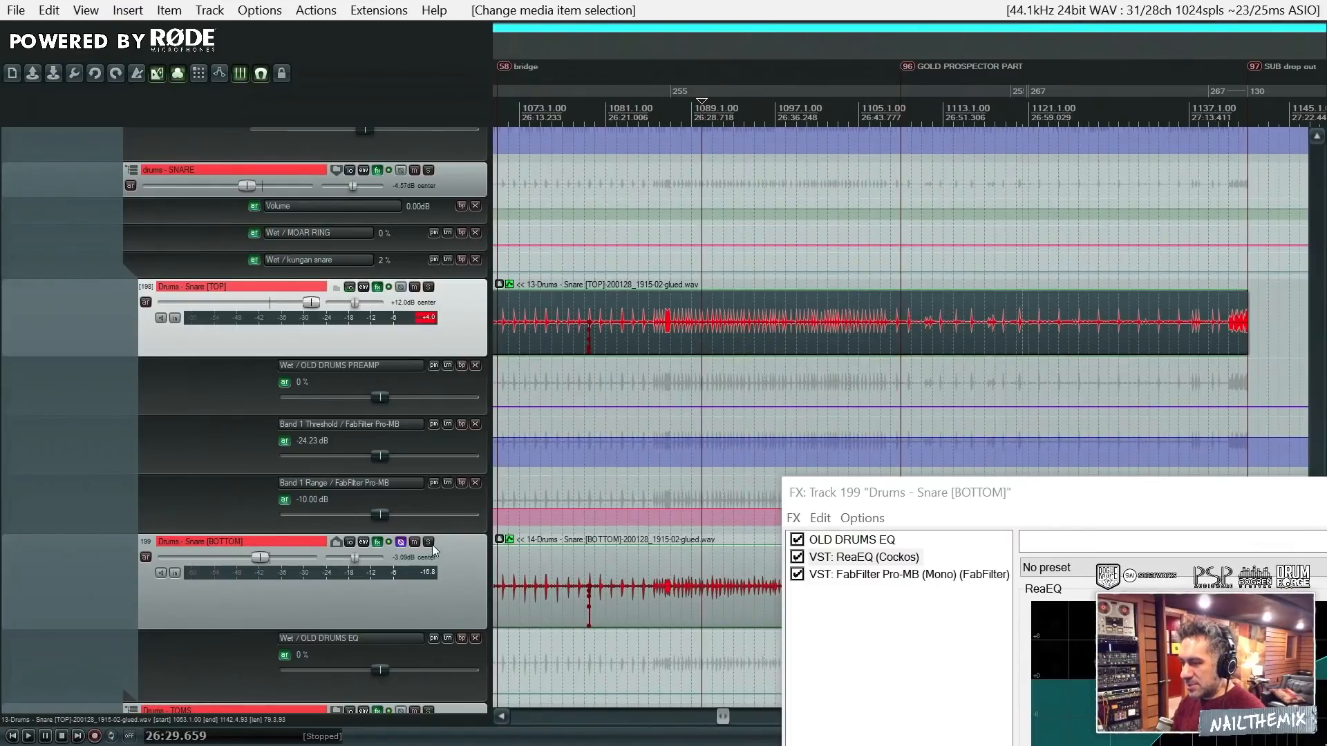
- Solo Snare [BOTTOM] and play the passage with its ReaEQ curve in view
left_click(428, 542)
key("space")
left_click_drag(1022, 496, 390, 276)
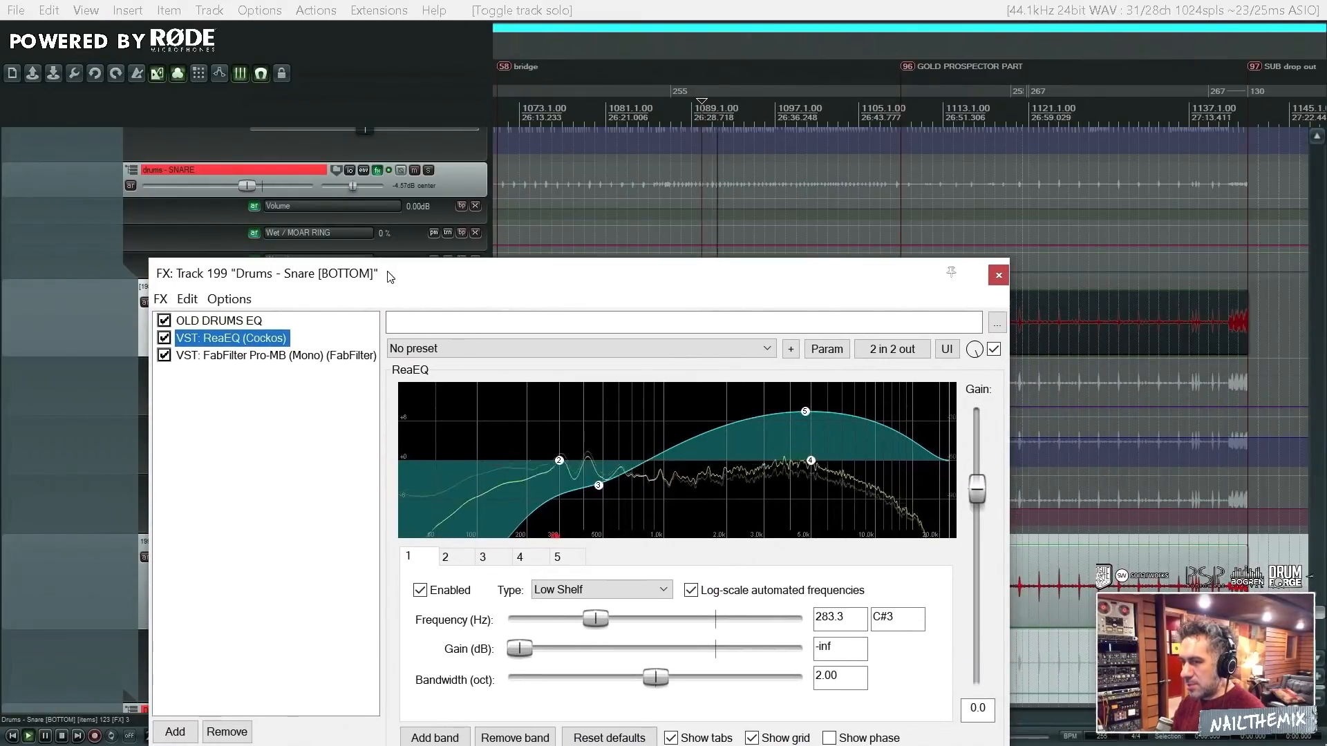
- Show FabFilter Pro-MB on Snare [BOTTOM], play the passage with it bypassed, and re-enable the plugin
left_click(276, 358)
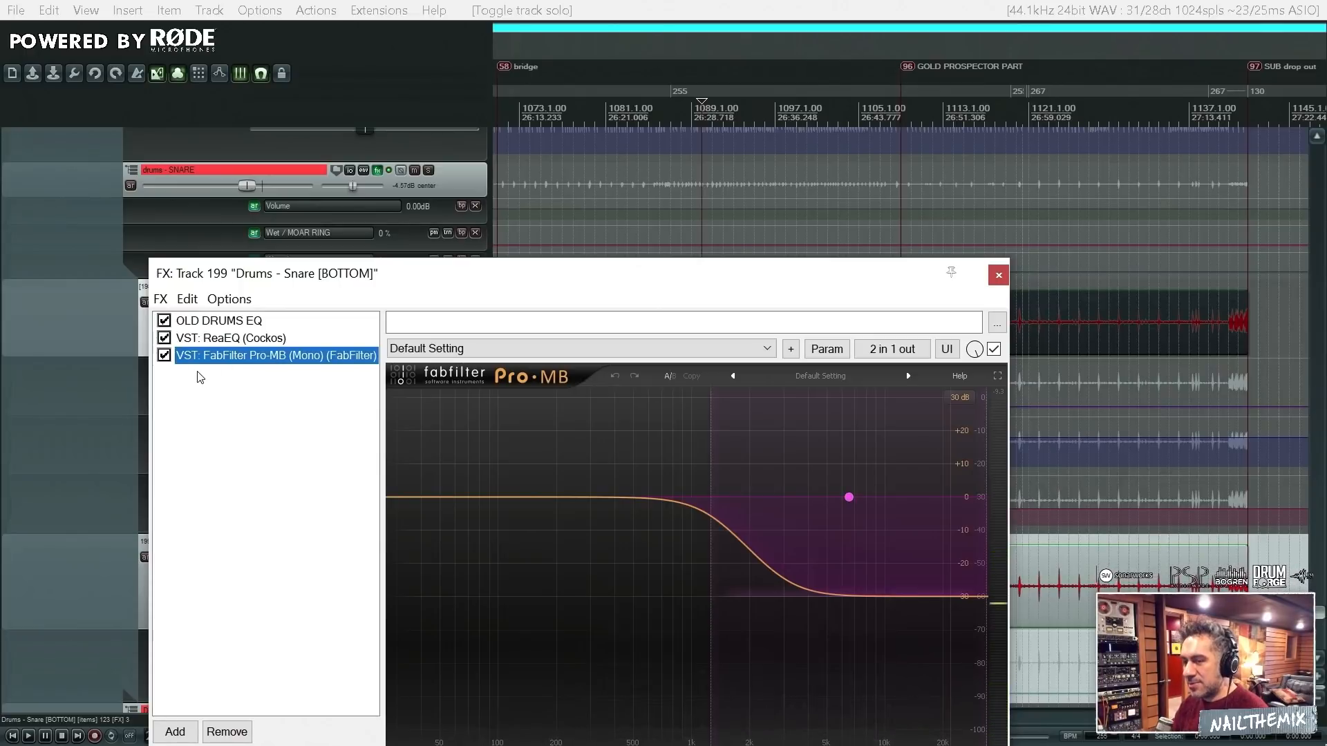
left_click(164, 355)
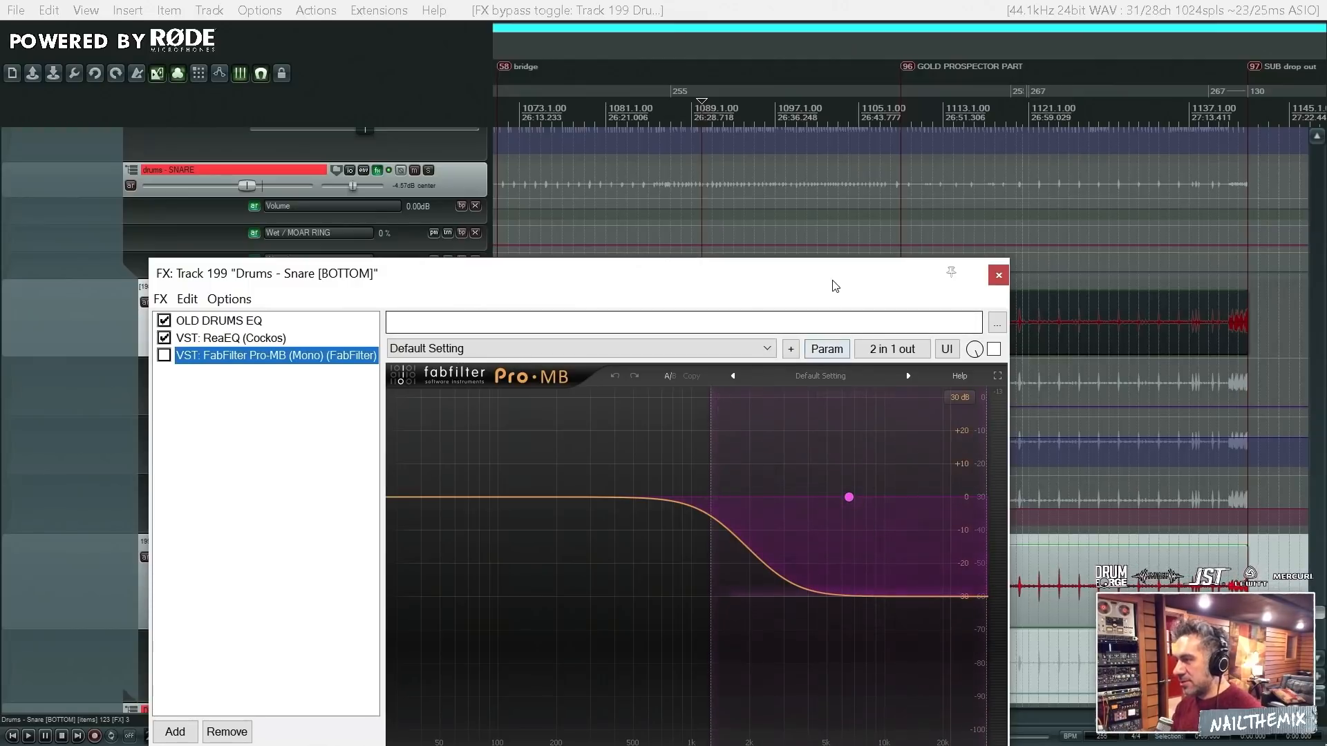
left_click_drag(832, 270, 869, 291)
key("space")
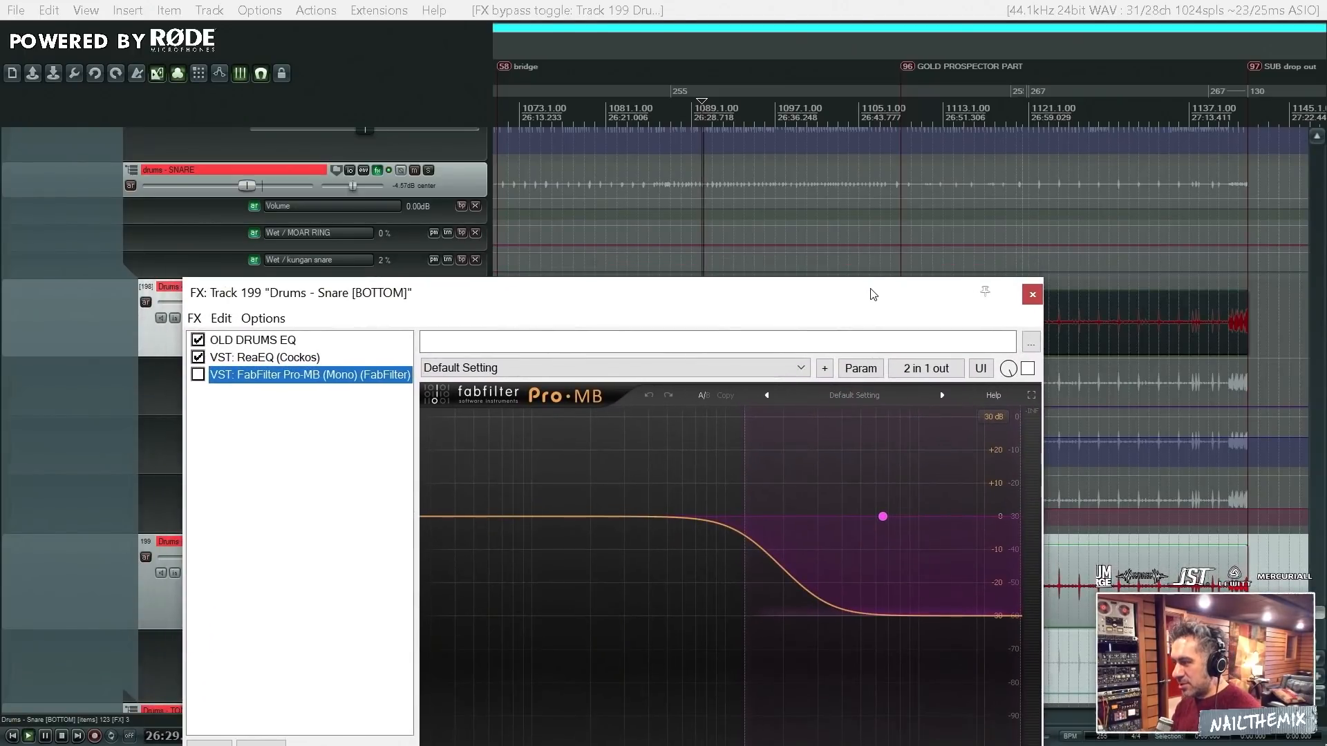
key("space")
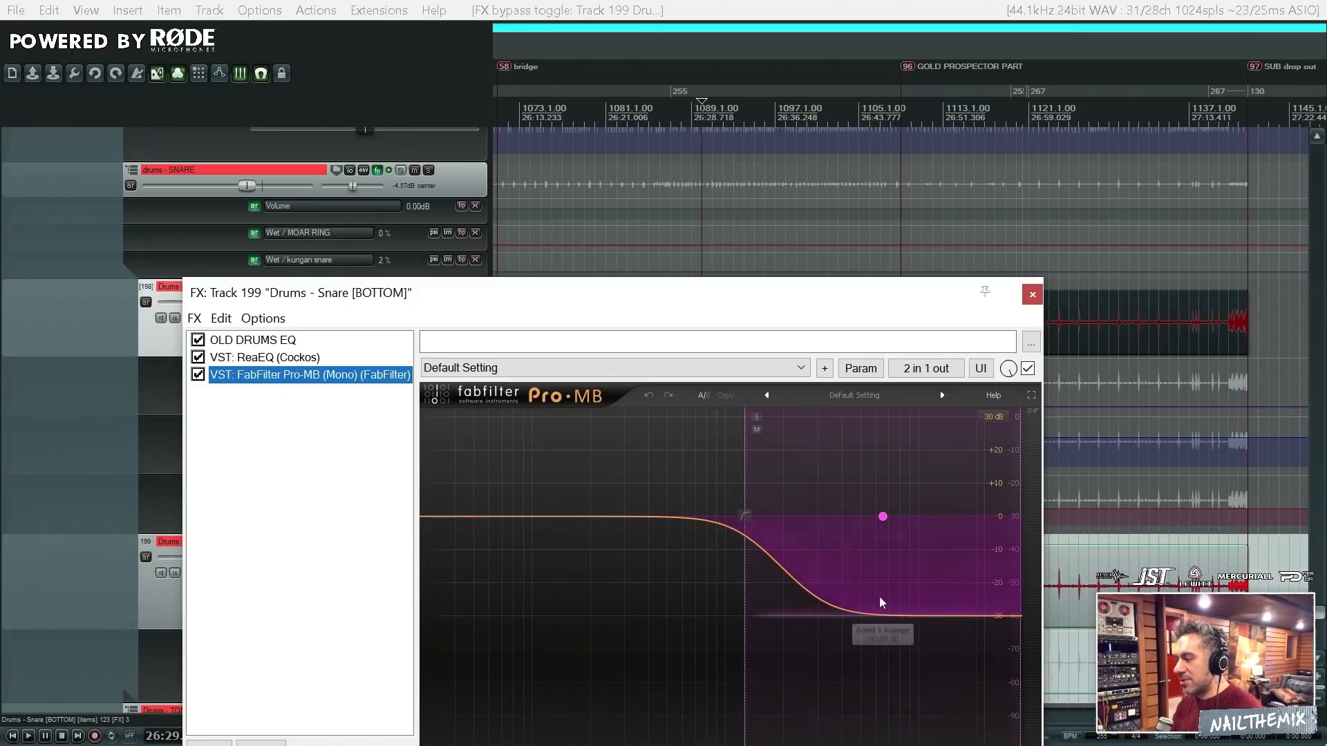
- Play the bottom snare through the active Pro-MB and display the complete controls of Band 1
key("space")
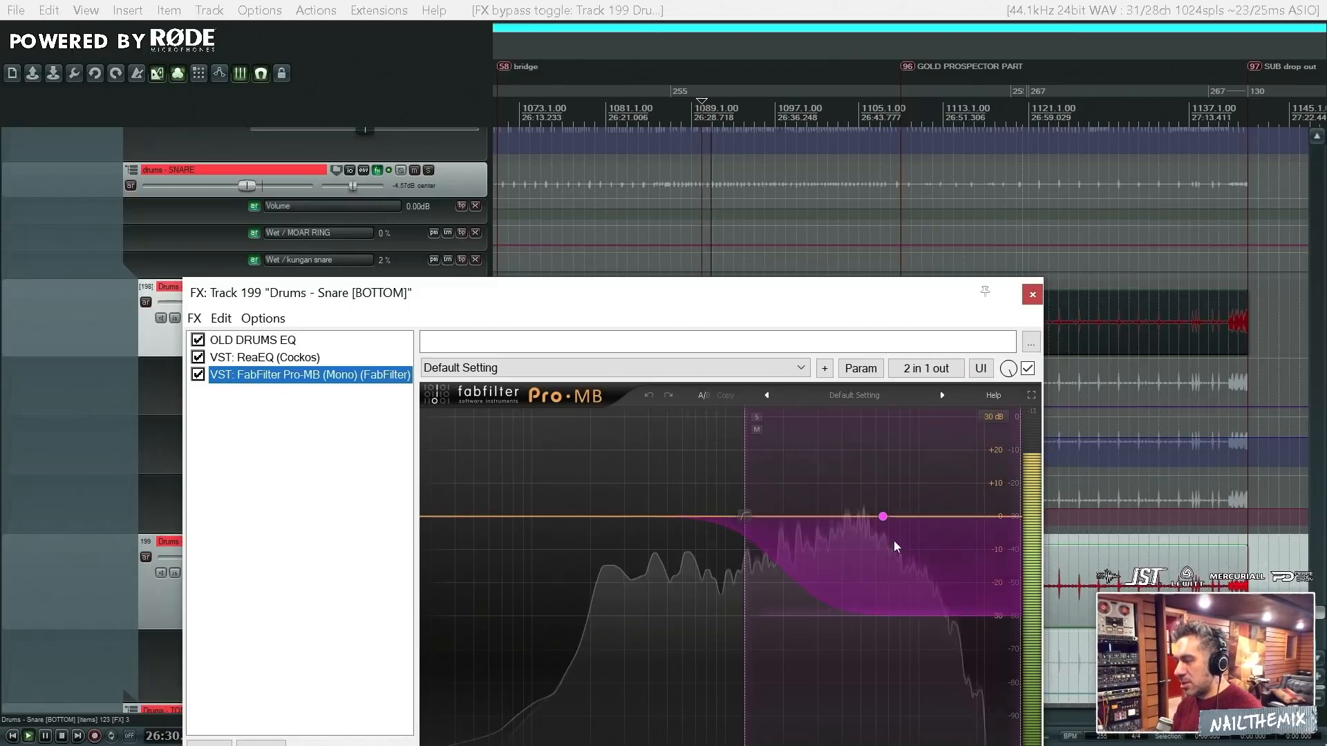
left_click(883, 517)
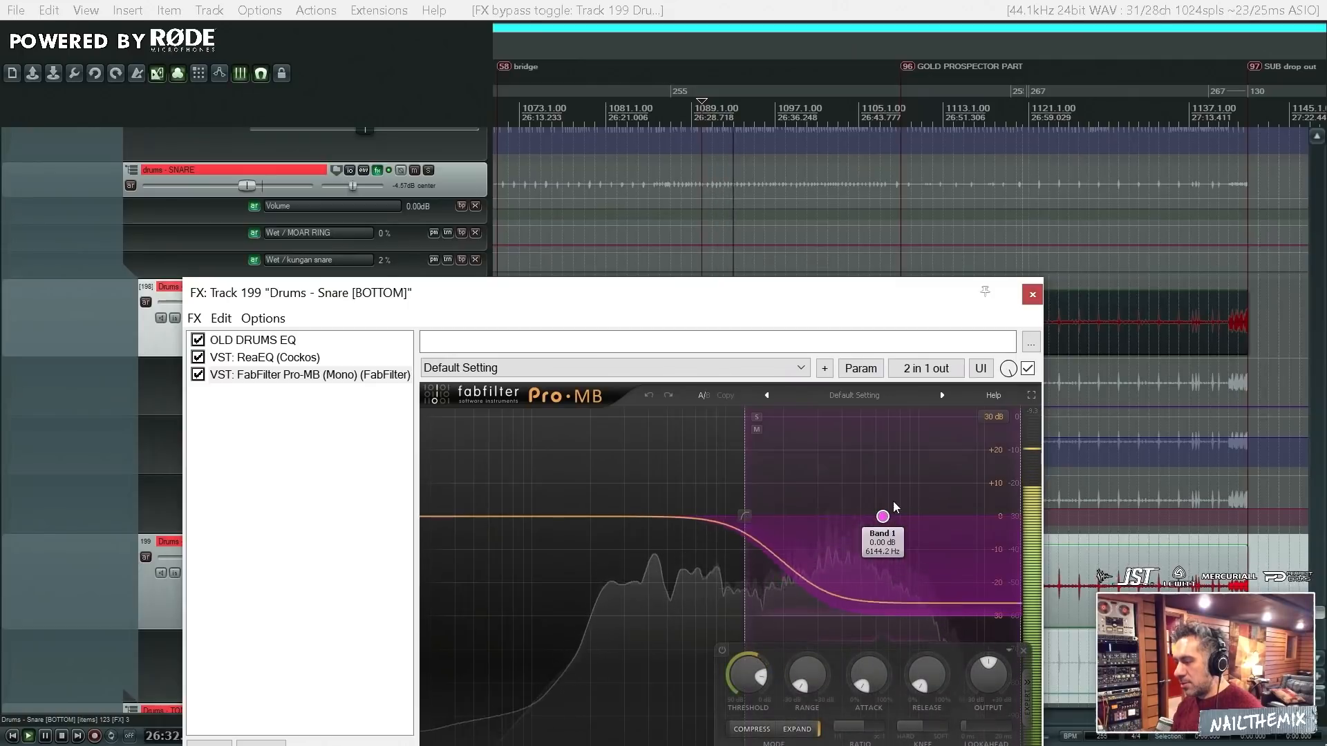
left_click_drag(879, 294, 706, 150)
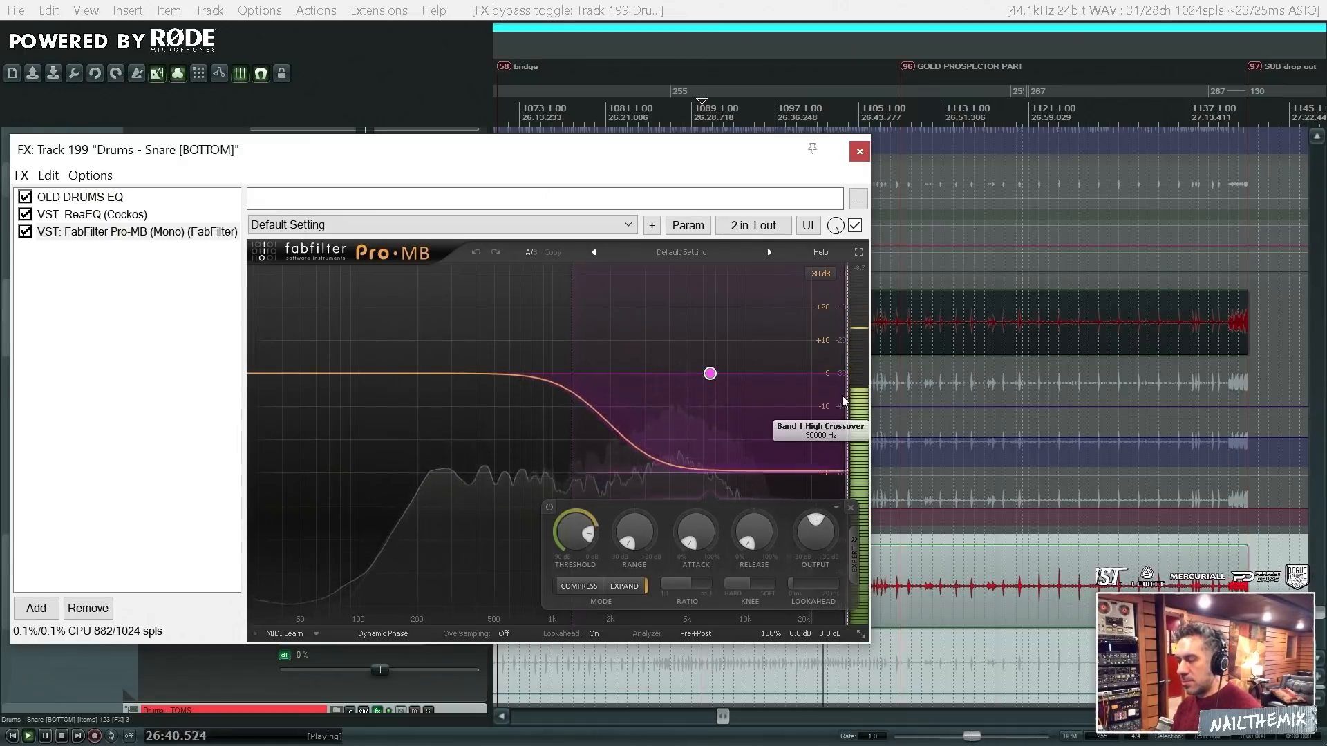
- Try a Band 1 threshold of -23.41 dB in Pro-MB, play the passage with it, and undo the threshold change
left_click_drag(579, 564, 585, 582)
key("space")
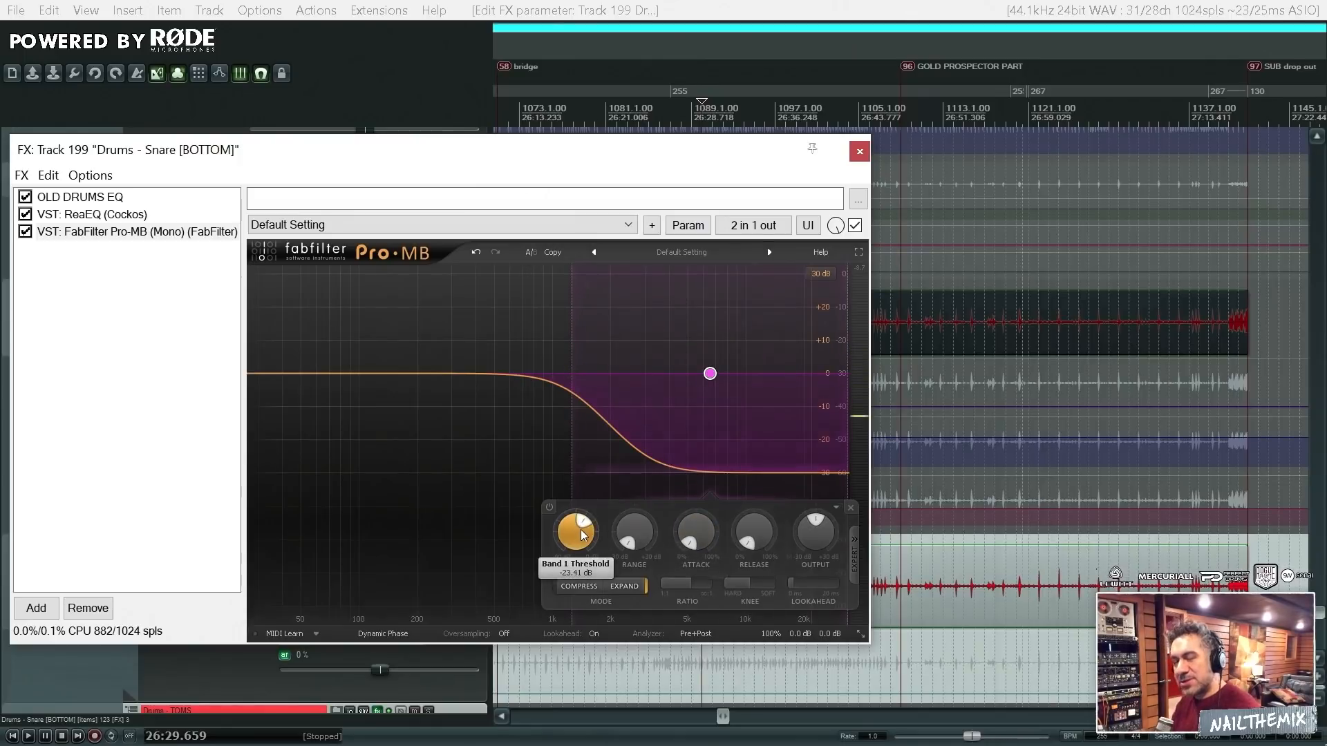
mouse_move(585, 540)
key("space")
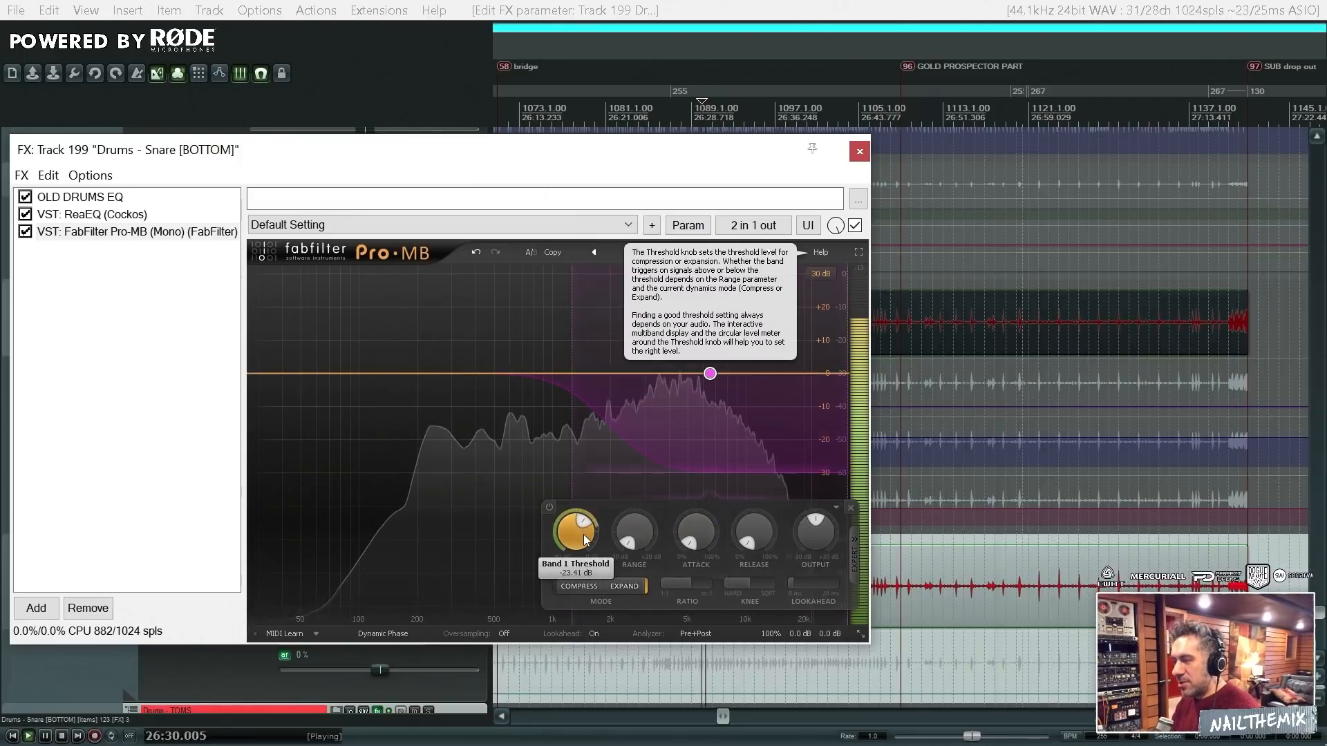
key("space")
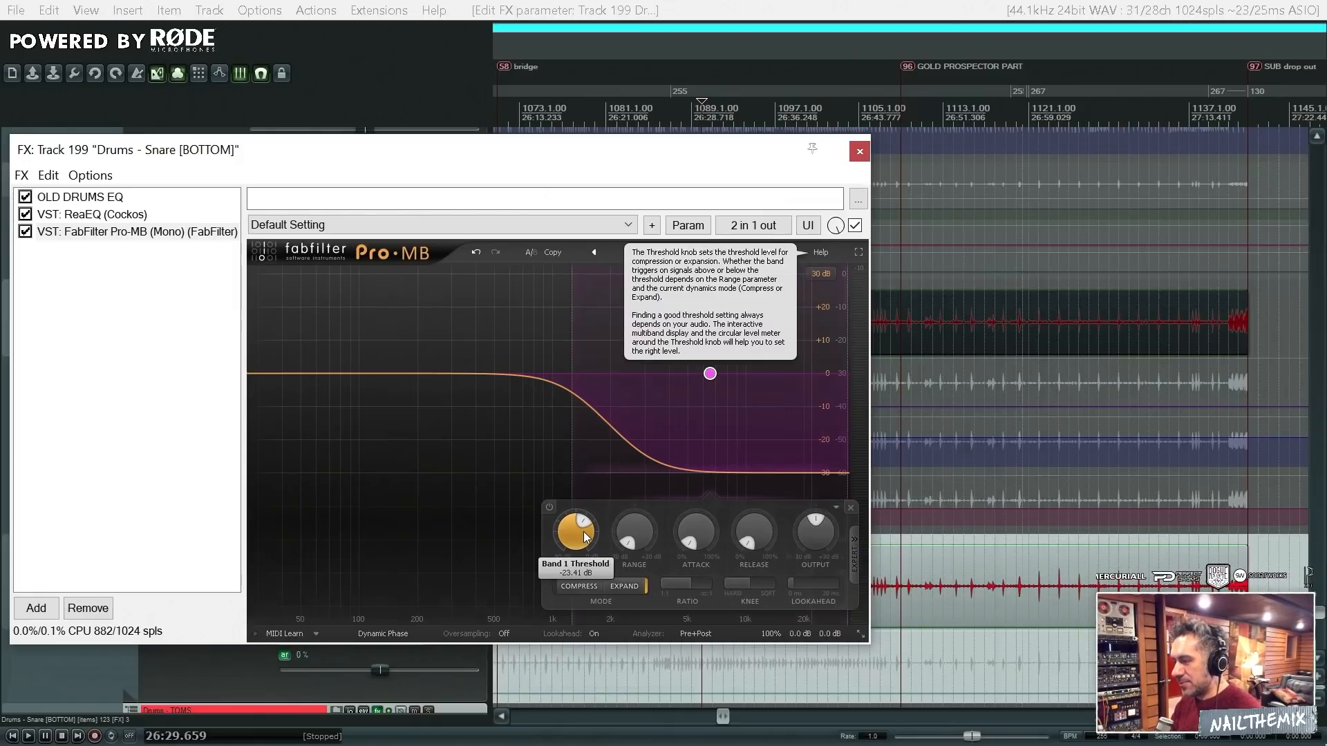
key("ctrl+z")
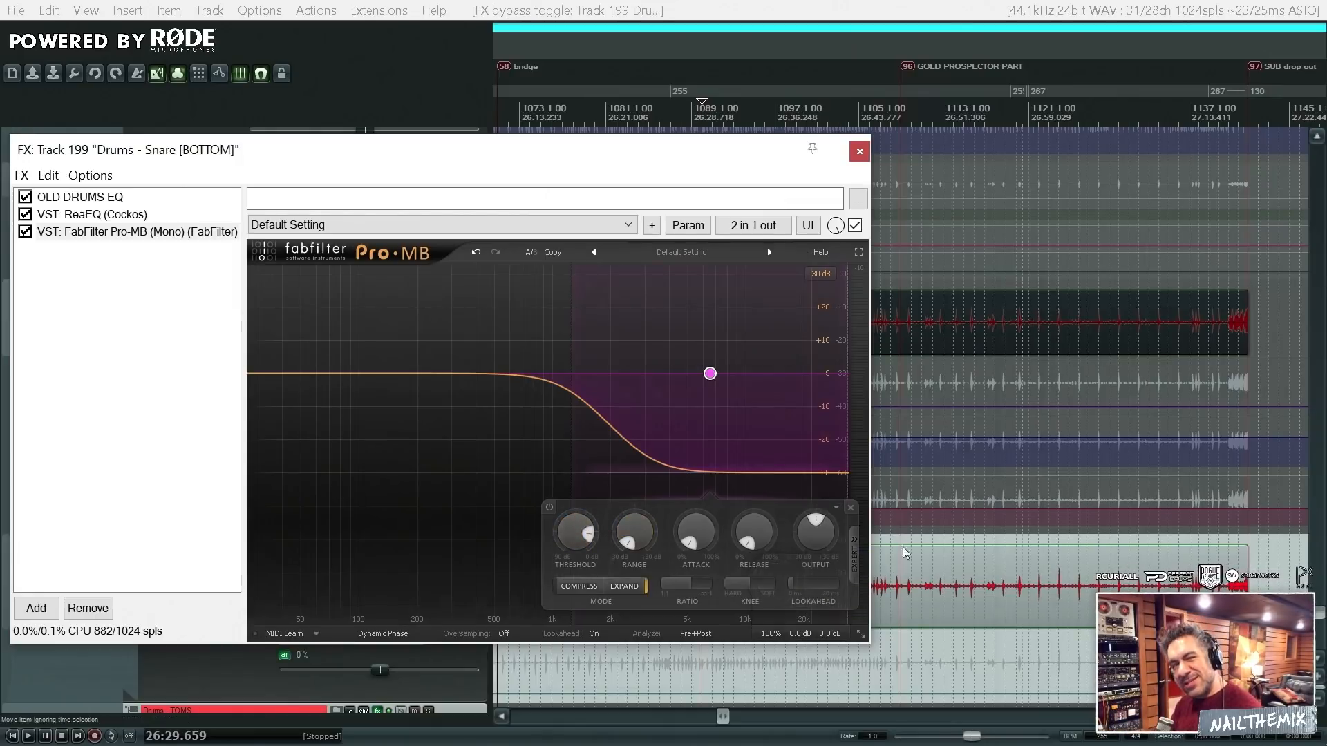
- Play the passage briefly with Pro-MB, close the Snare [BOTTOM] FX window and unsolo the track
key("space")
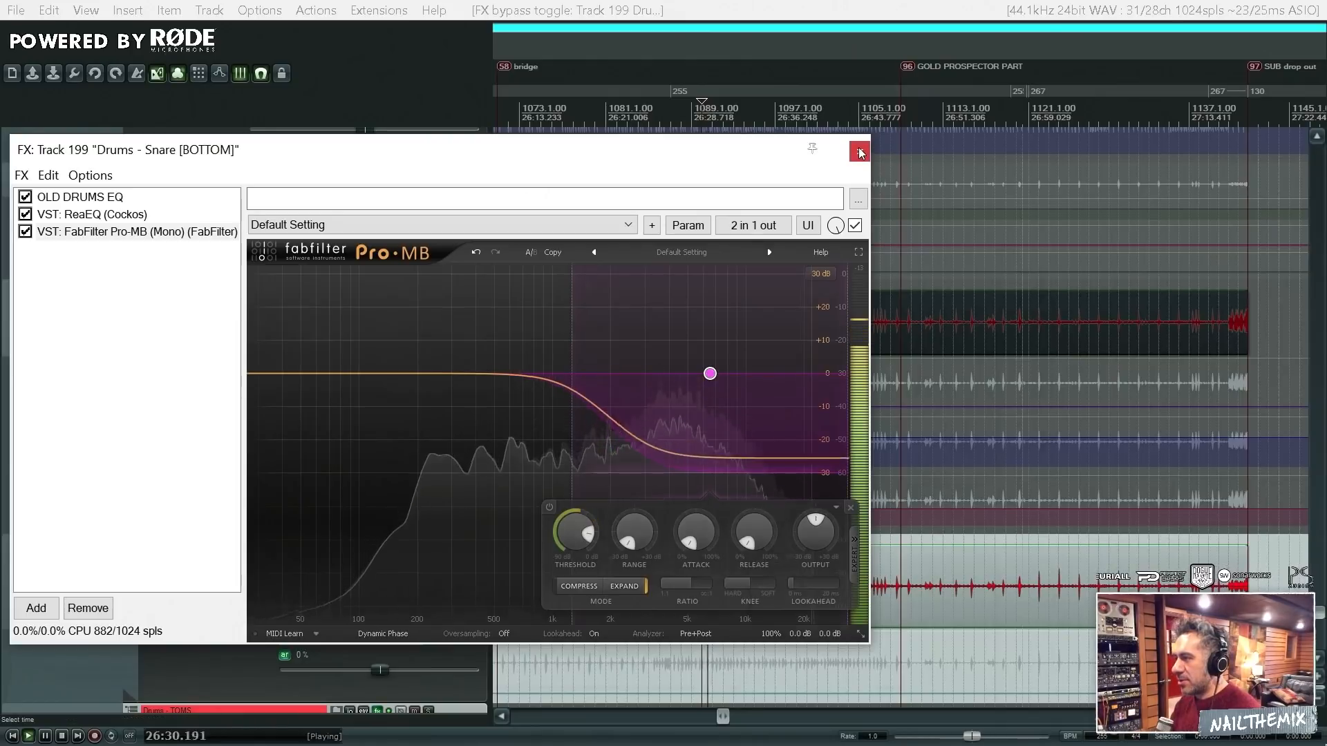
key("space")
left_click(860, 151)
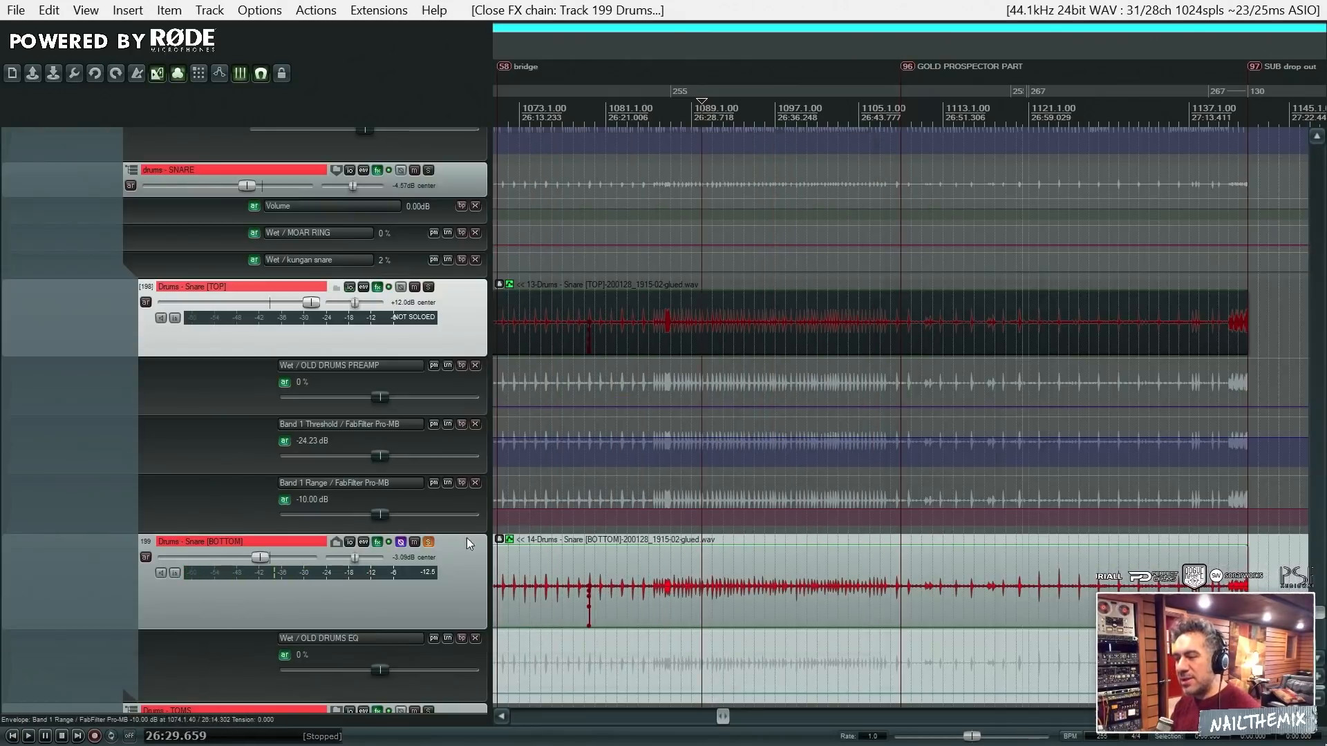
left_click(442, 557)
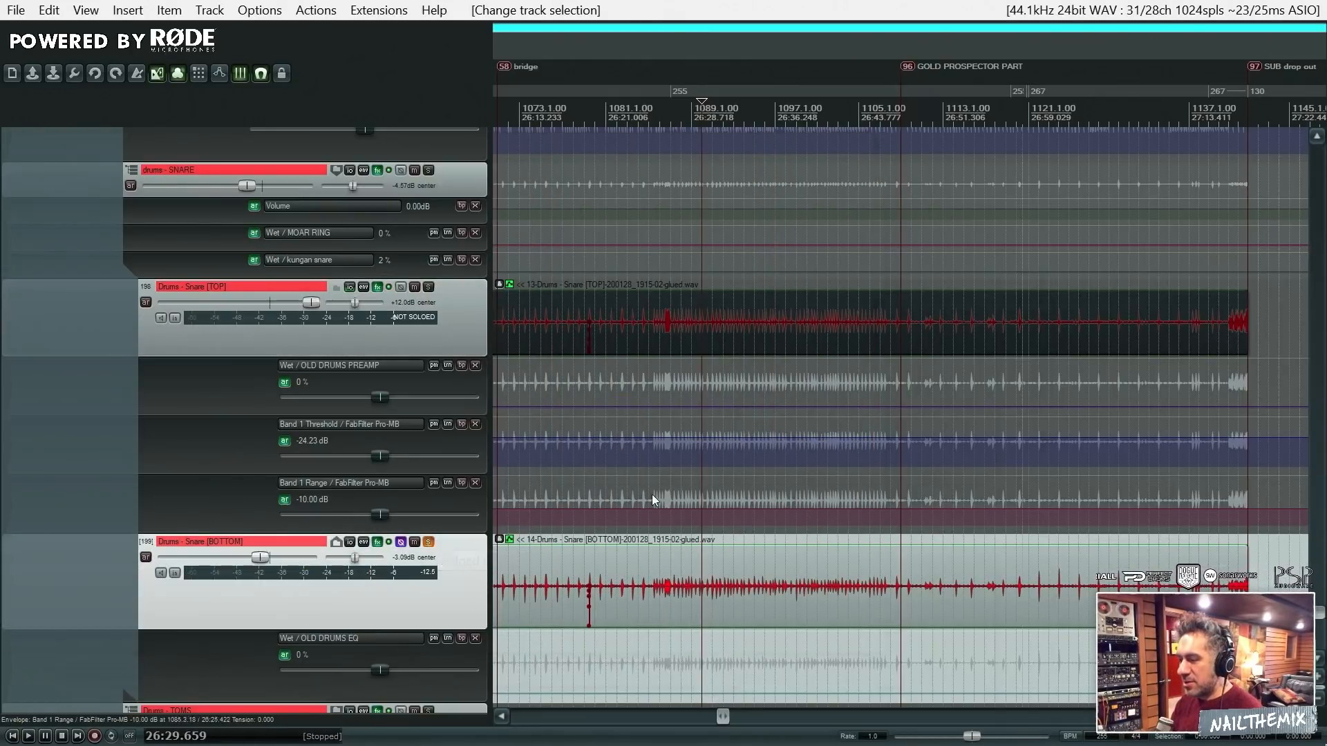
left_click(427, 542)
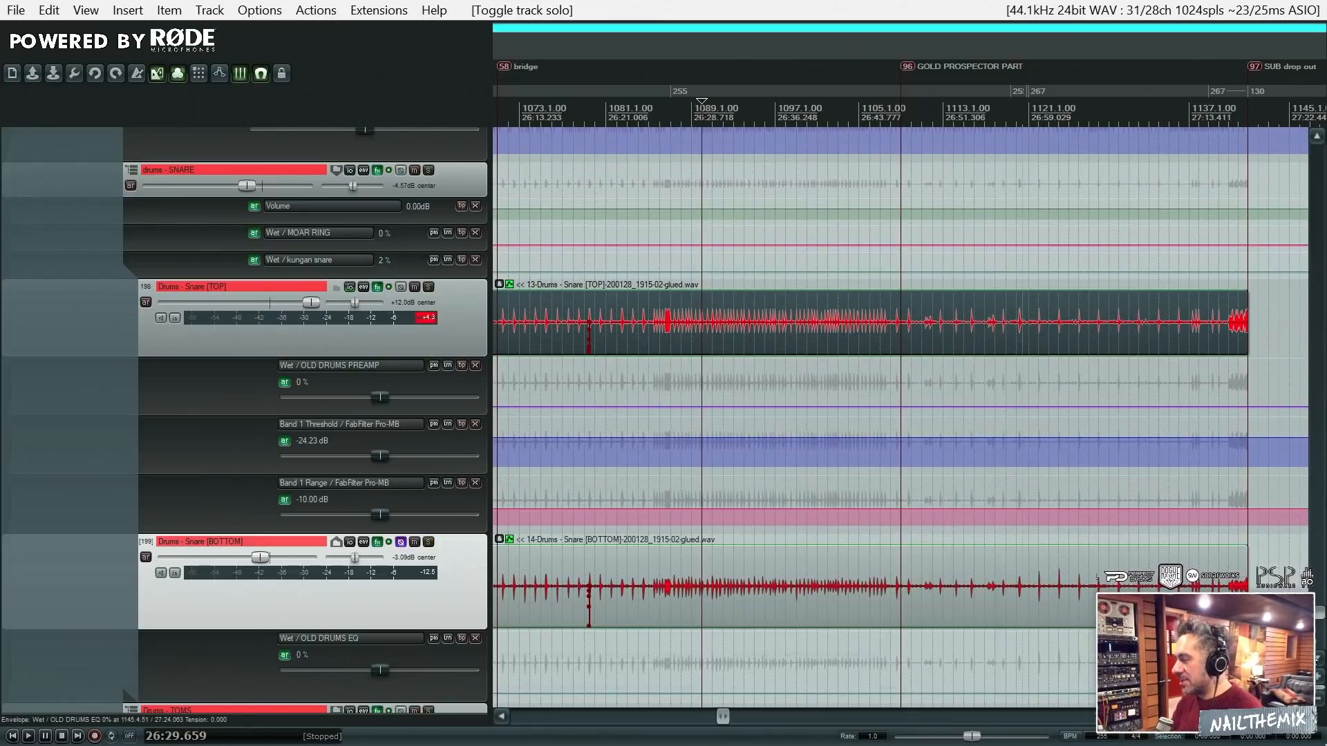
- Play the passage in the full mix and solo the drums - SNARE bus during playback
scroll(1323, 618, "up", 3)
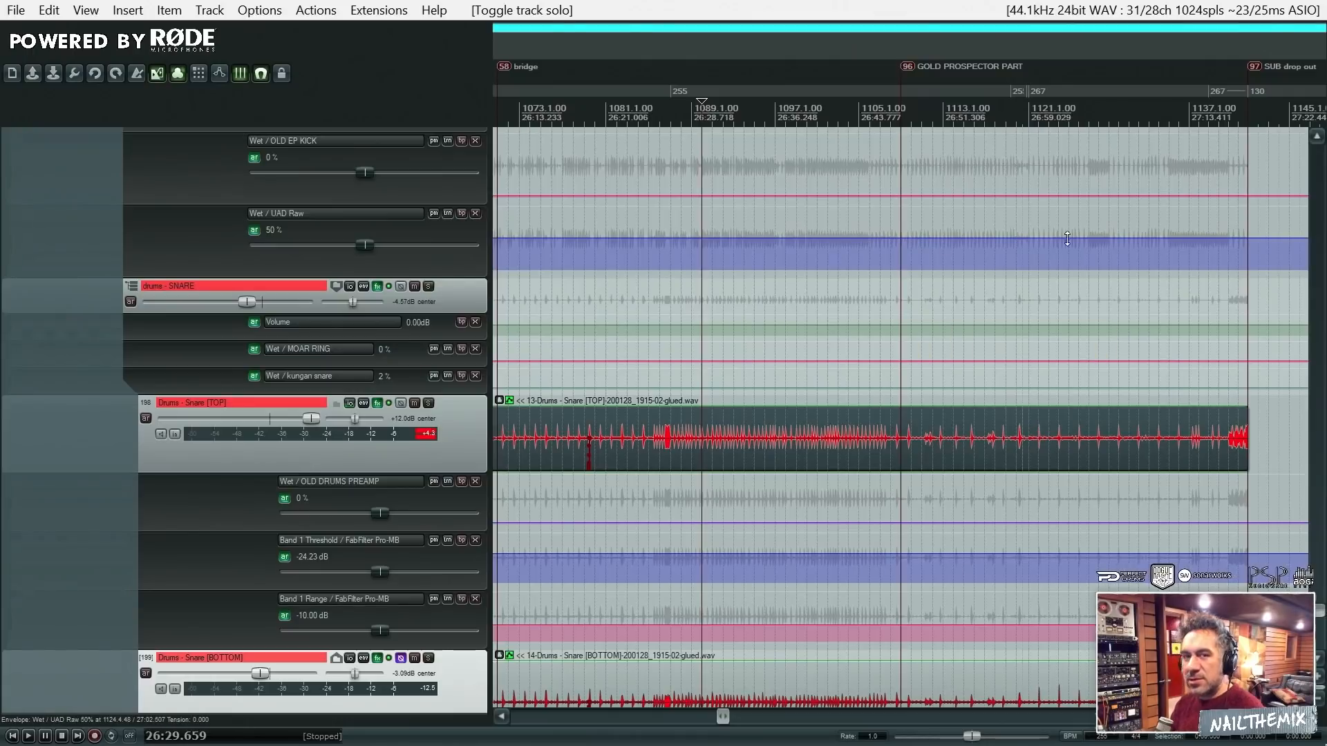
key("space")
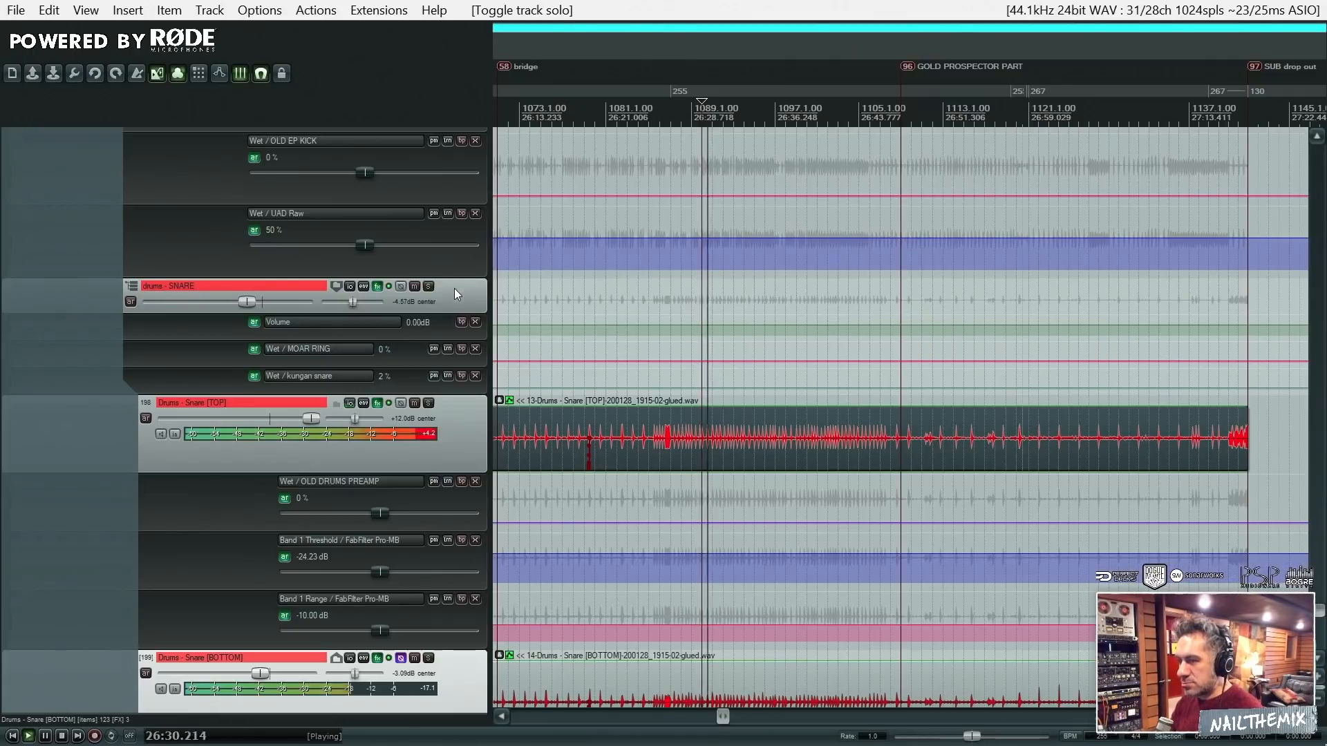
left_click(429, 286)
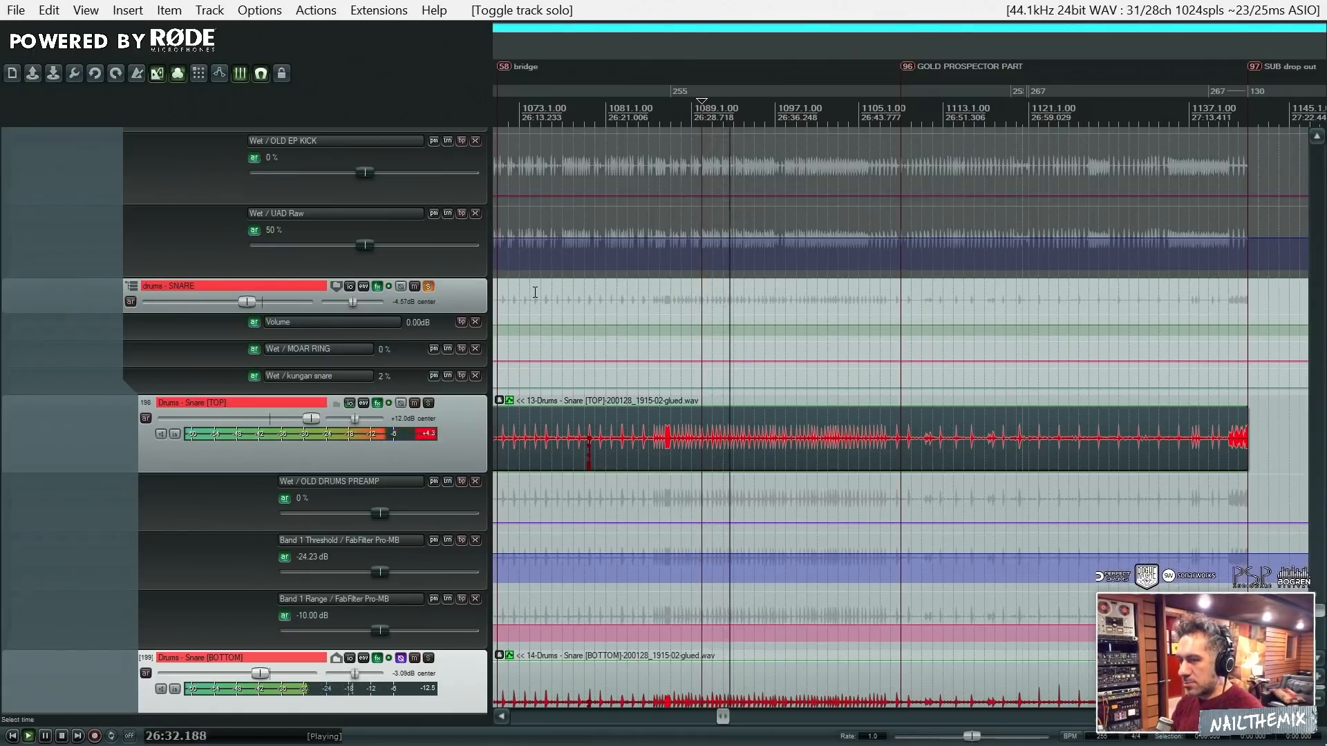